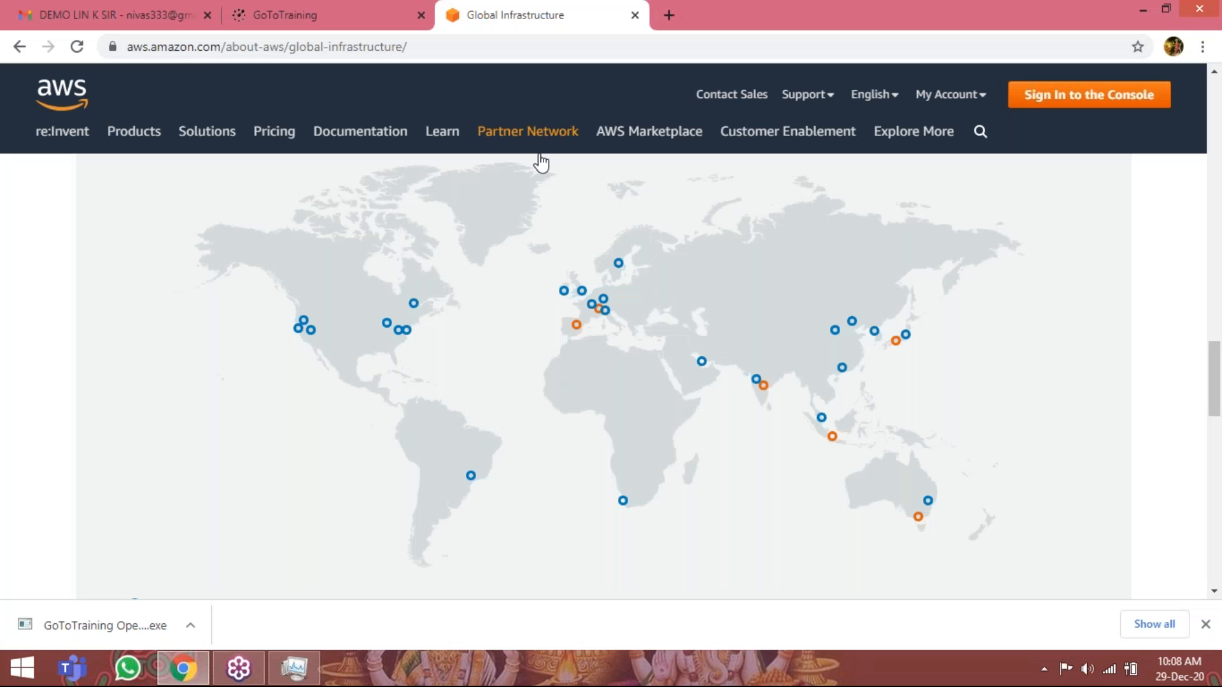
Replace the Global Infrastructure page with a new tab, search Google for "aws management console" and open the AWS Management Console result.
mouse_move(540, 154)
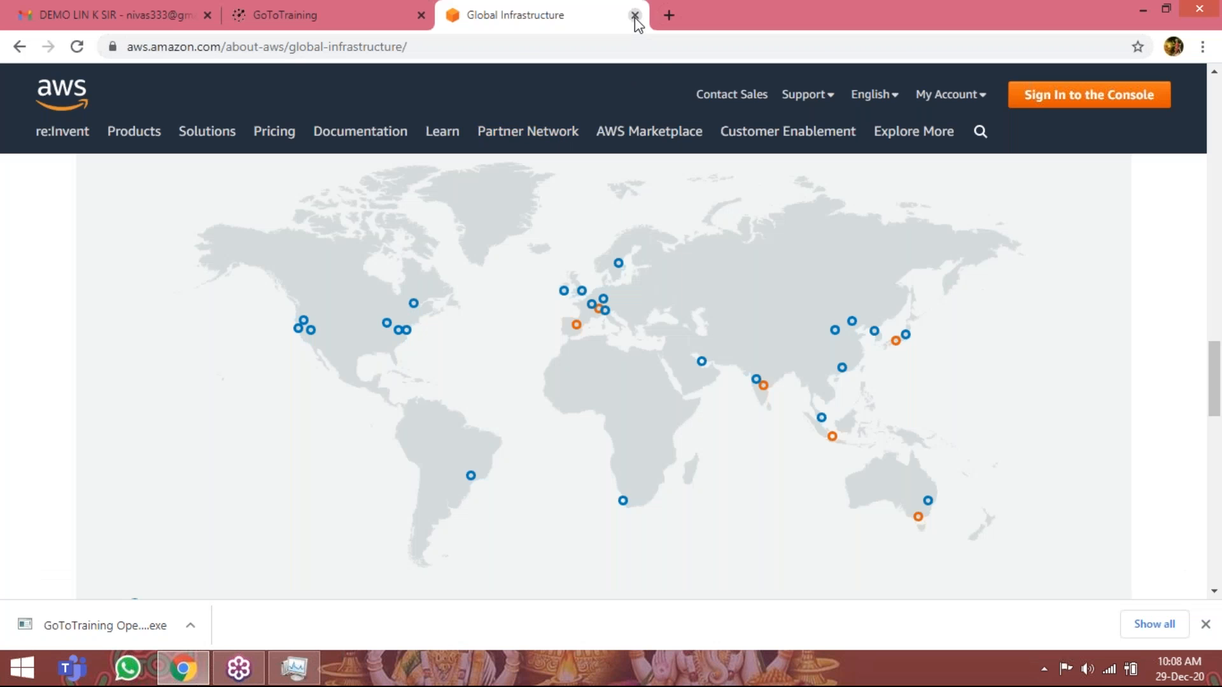
left_click(634, 16)
left_click(455, 15)
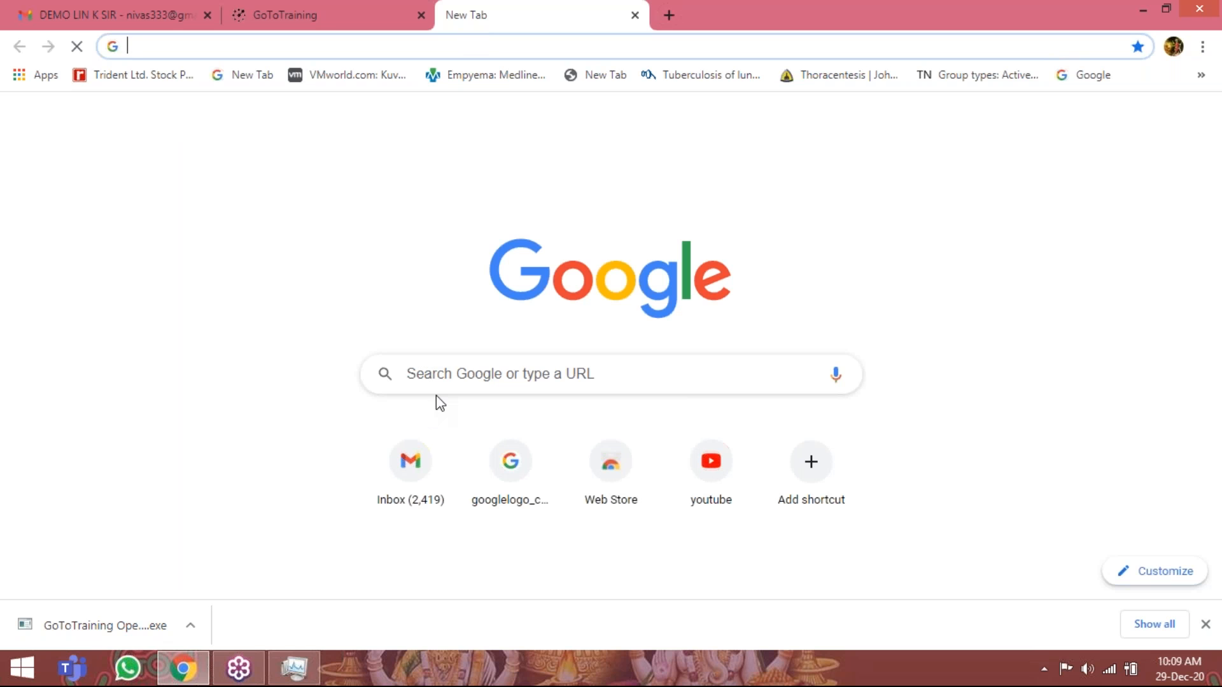
left_click(444, 375)
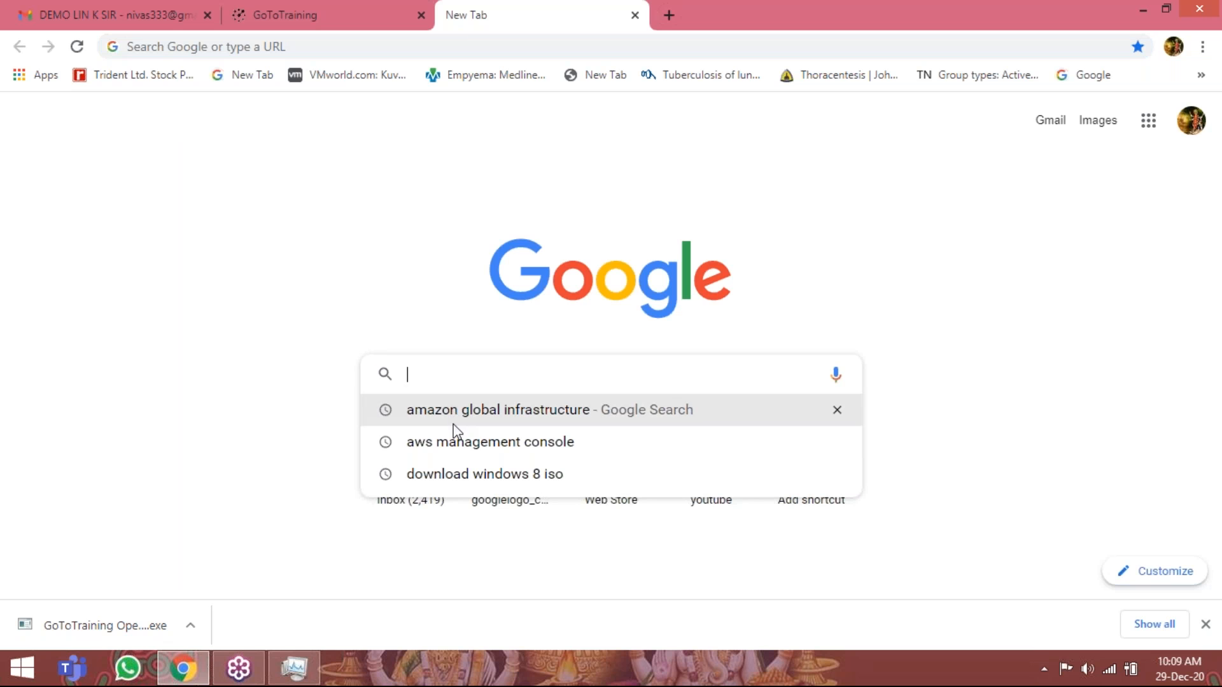
left_click(462, 450)
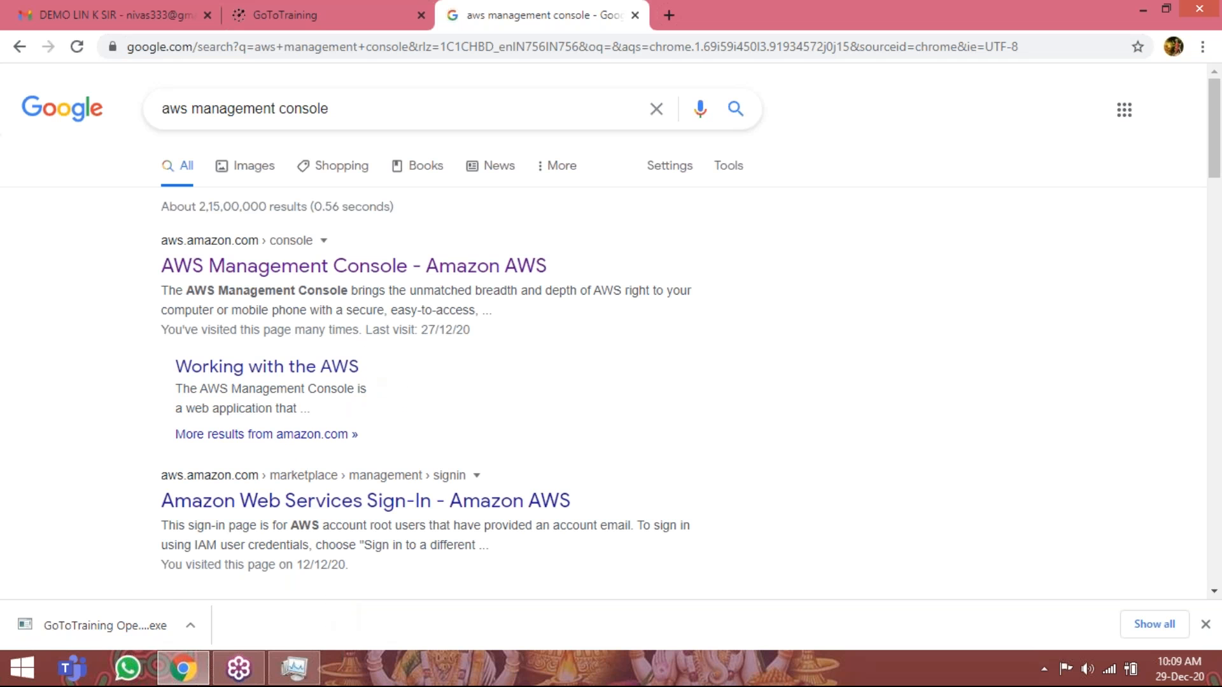
left_click(344, 280)
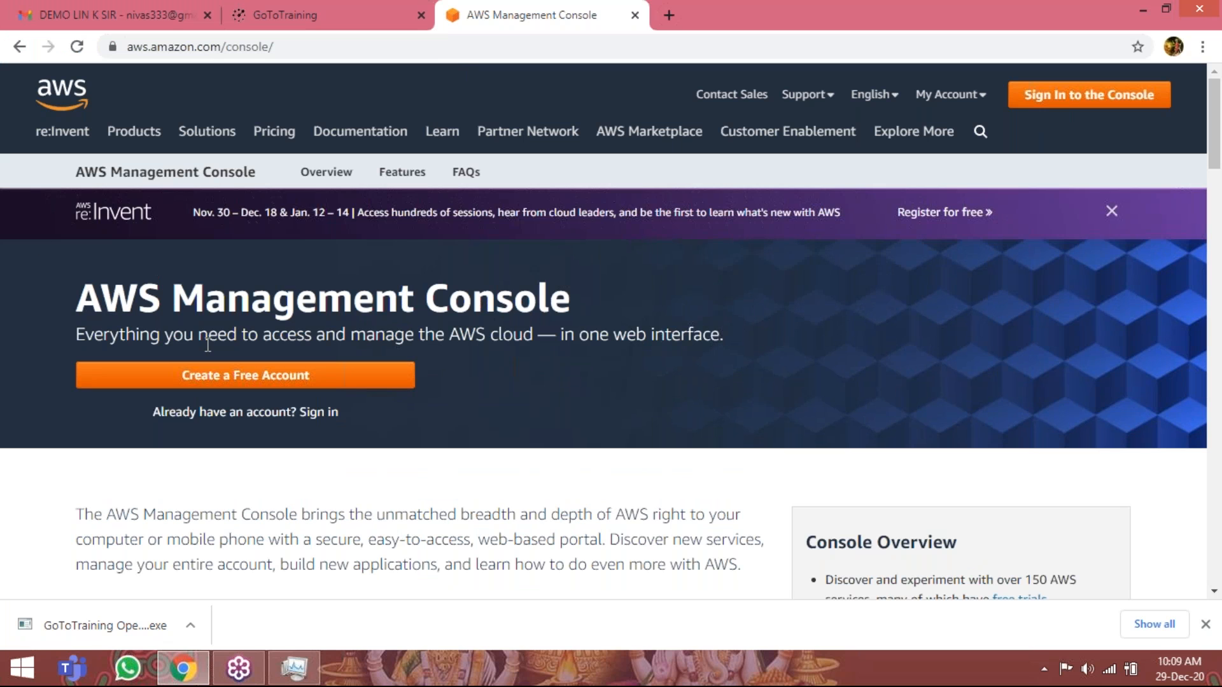
Open the console sign-in page and submit the root user's email address.
left_click(1064, 99)
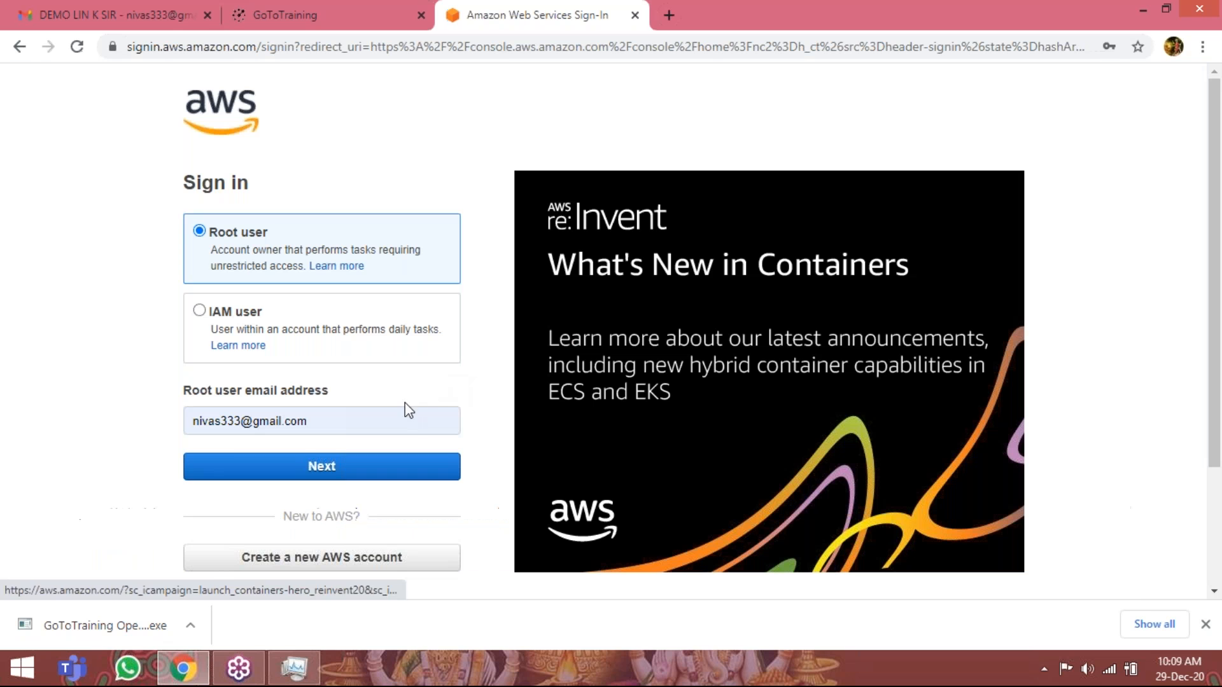
left_click(383, 424)
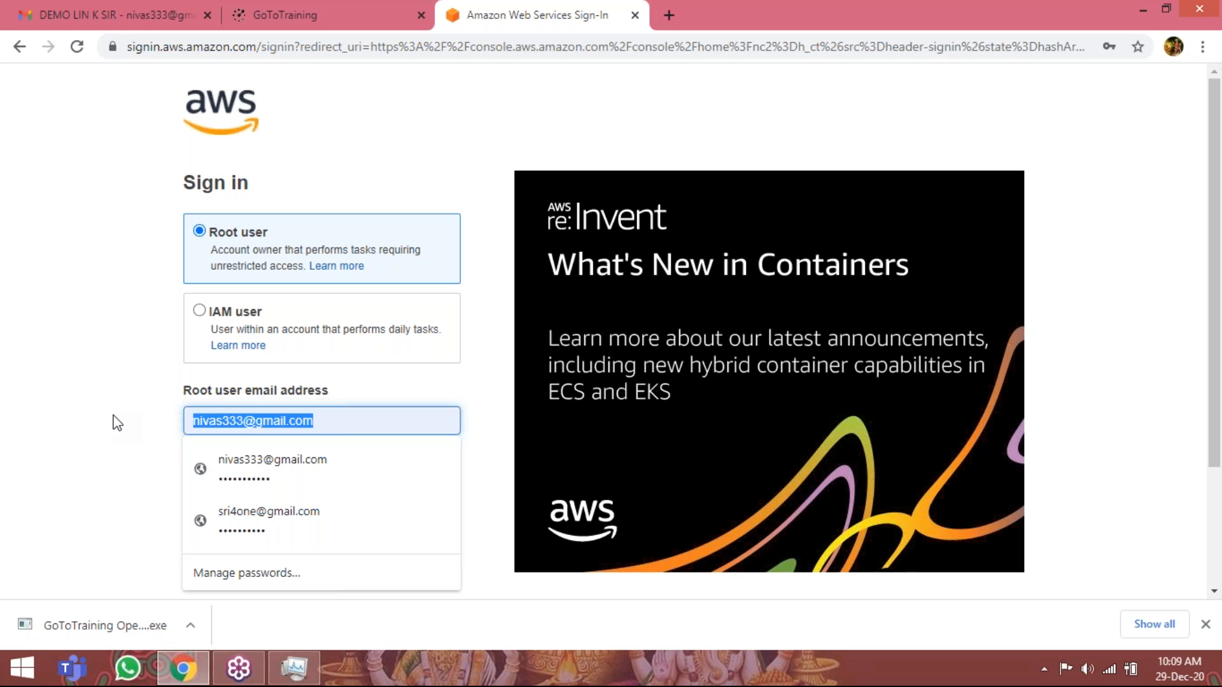
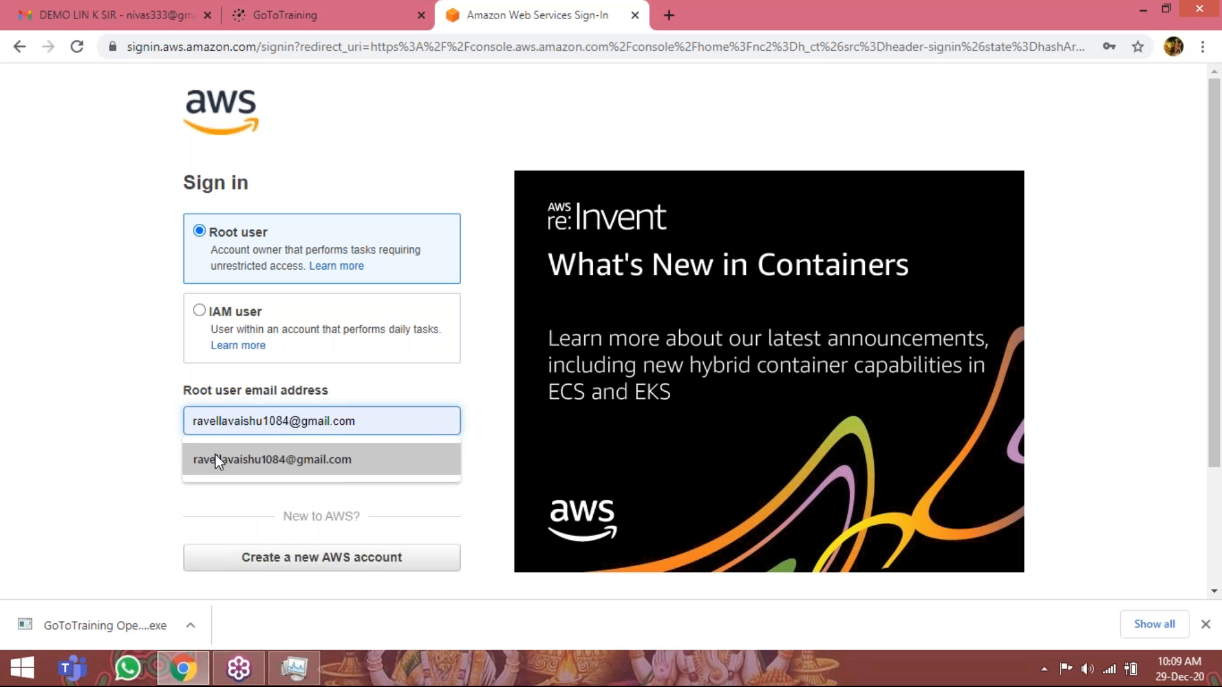
left_click(216, 457)
left_click(219, 456)
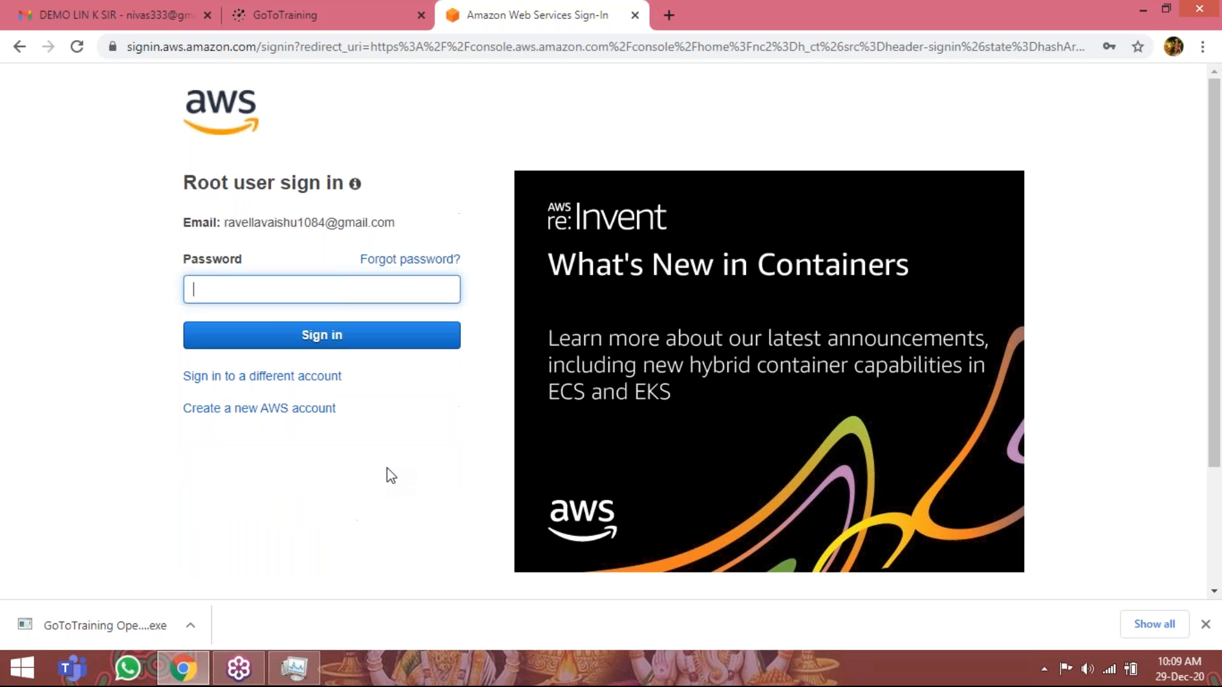
Enter the root user's account password and sign in to the AWS console.
left_click(264, 283)
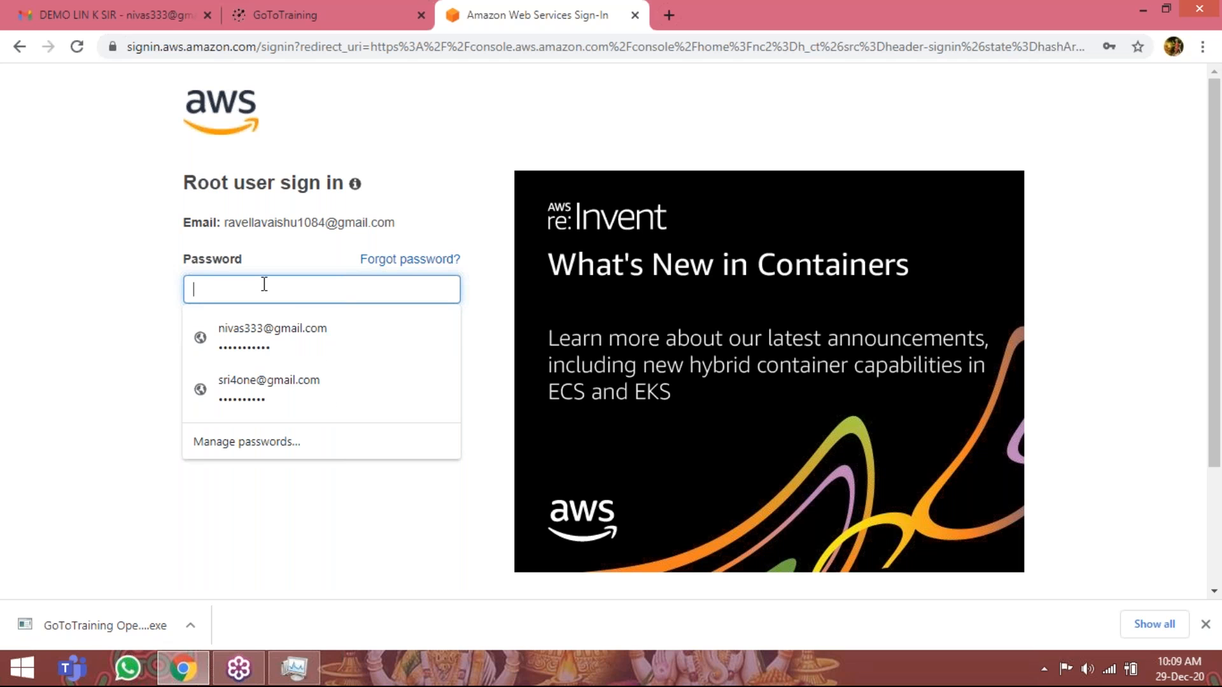
type("••")
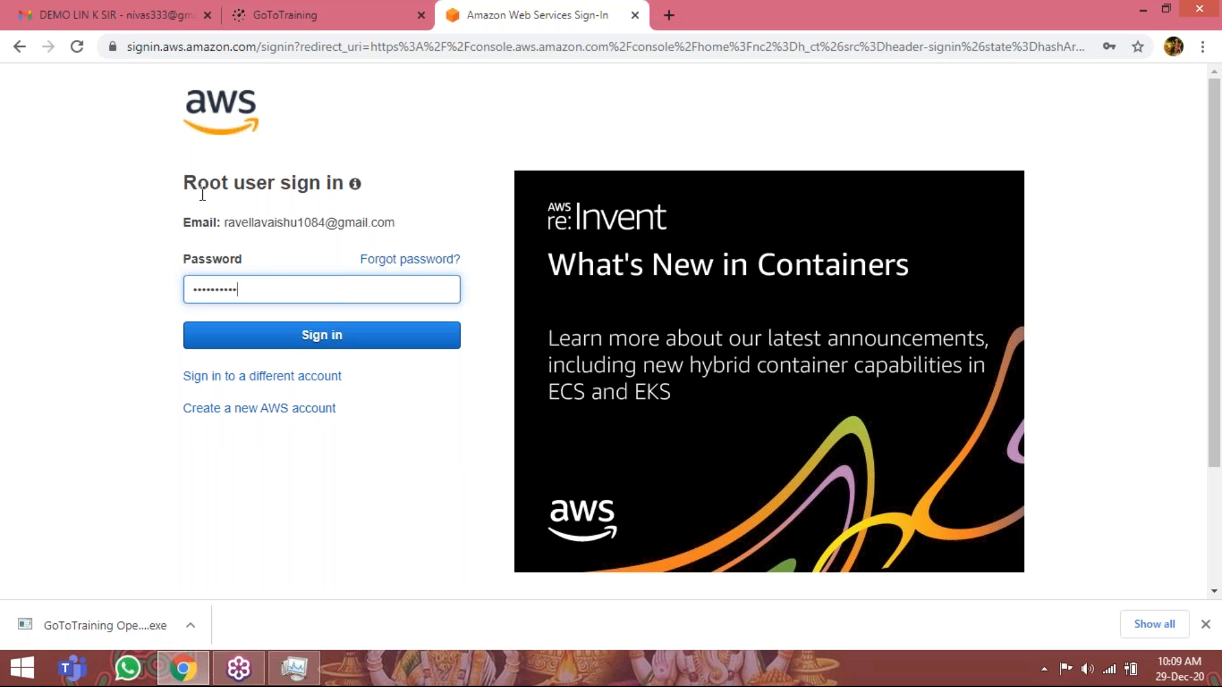
left_click_drag(183, 186, 344, 184)
left_click(349, 221)
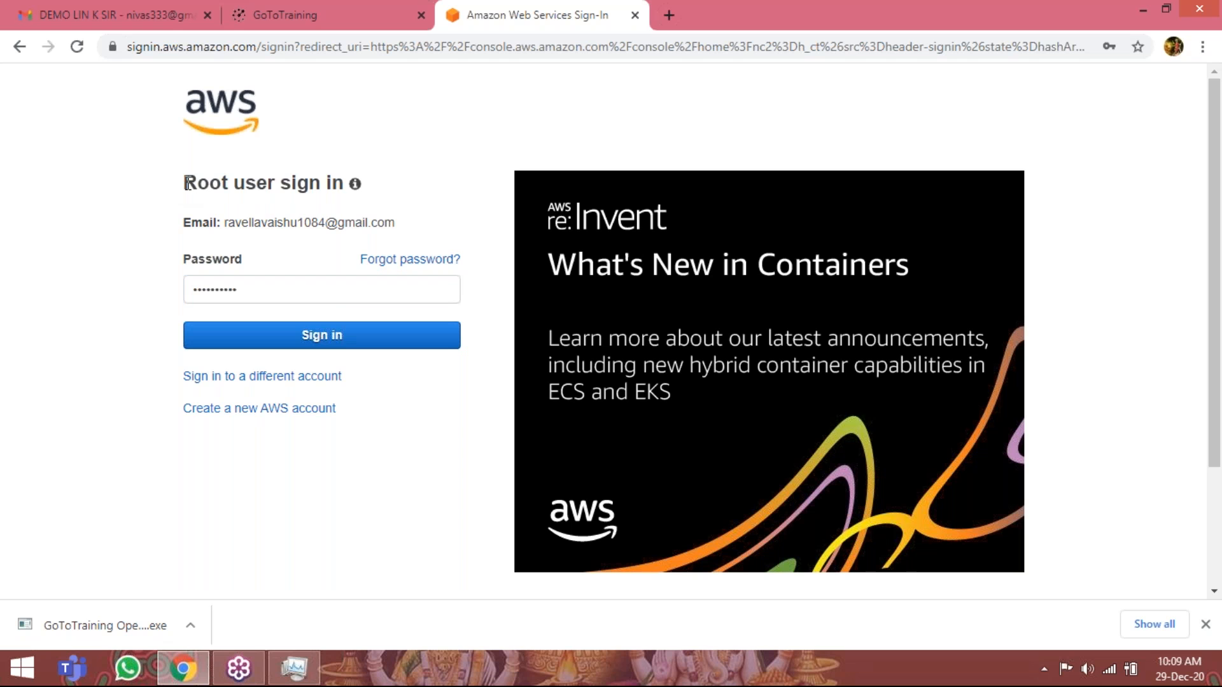
left_click(294, 336)
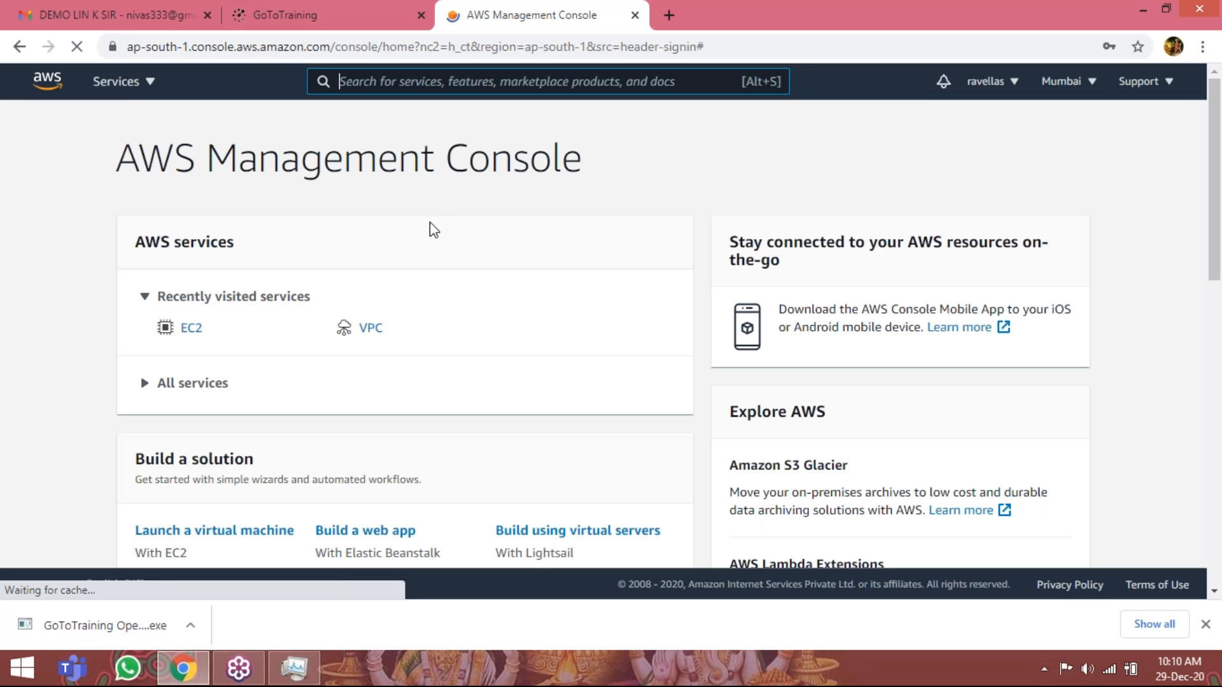
Examine the full list of AWS services, from Compute, Storage and Database through Internet of Things, Game Development and Containers.
left_click(125, 84)
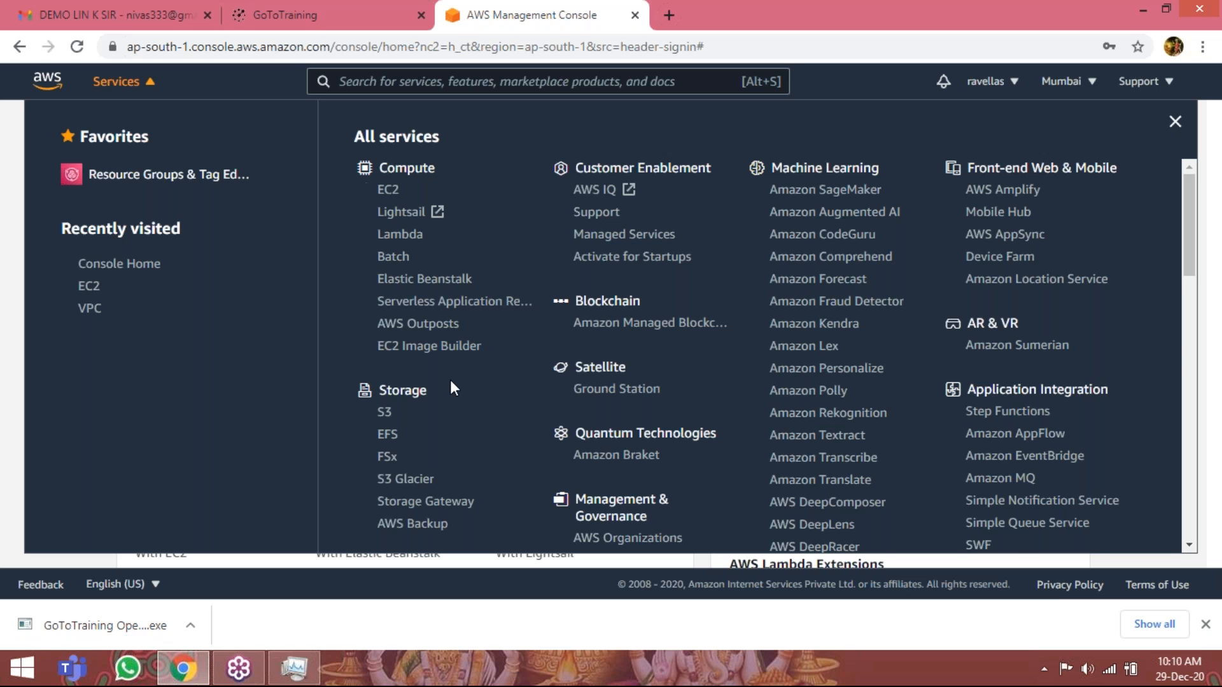
scroll(449, 379, "down", 10)
scroll(480, 345, "down", 4)
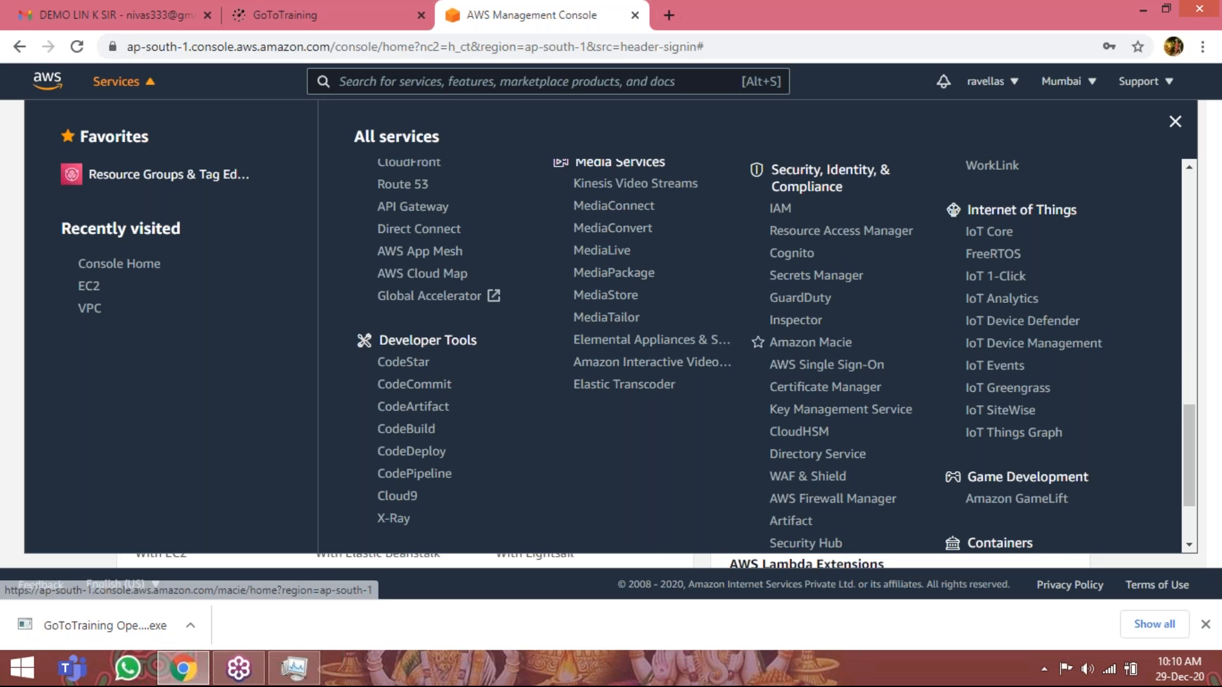
scroll(832, 278, "up", 1)
scroll(803, 189, "up", 3)
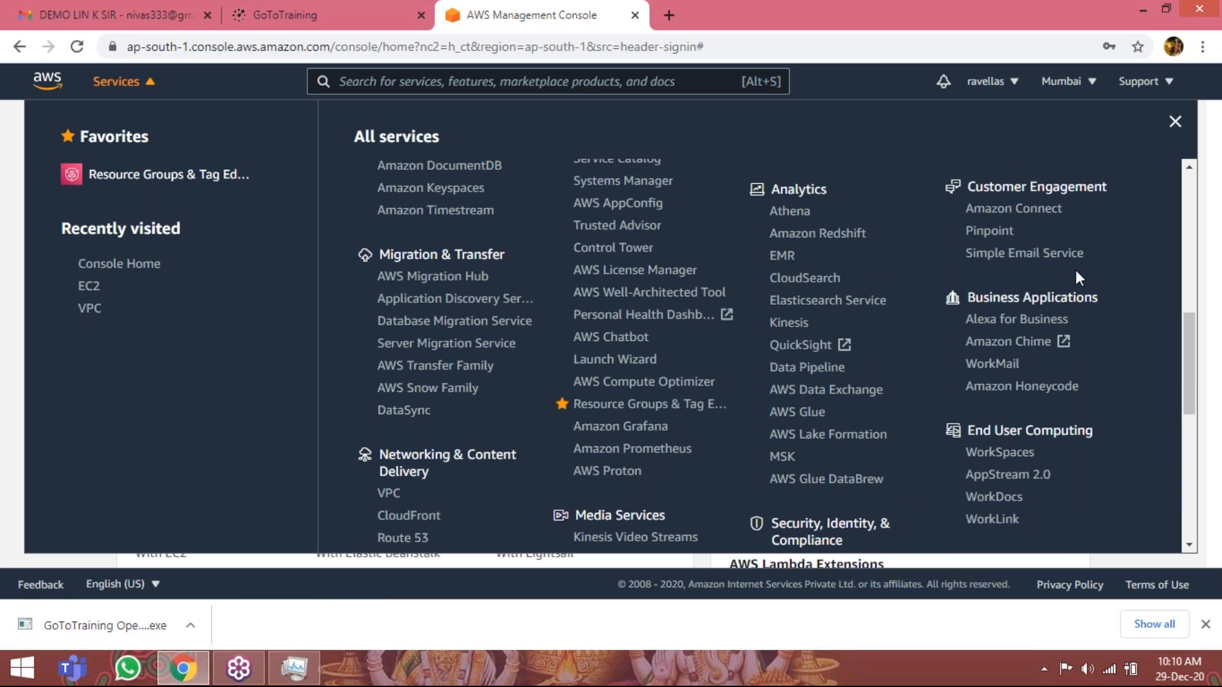
scroll(1086, 296, "down", 2)
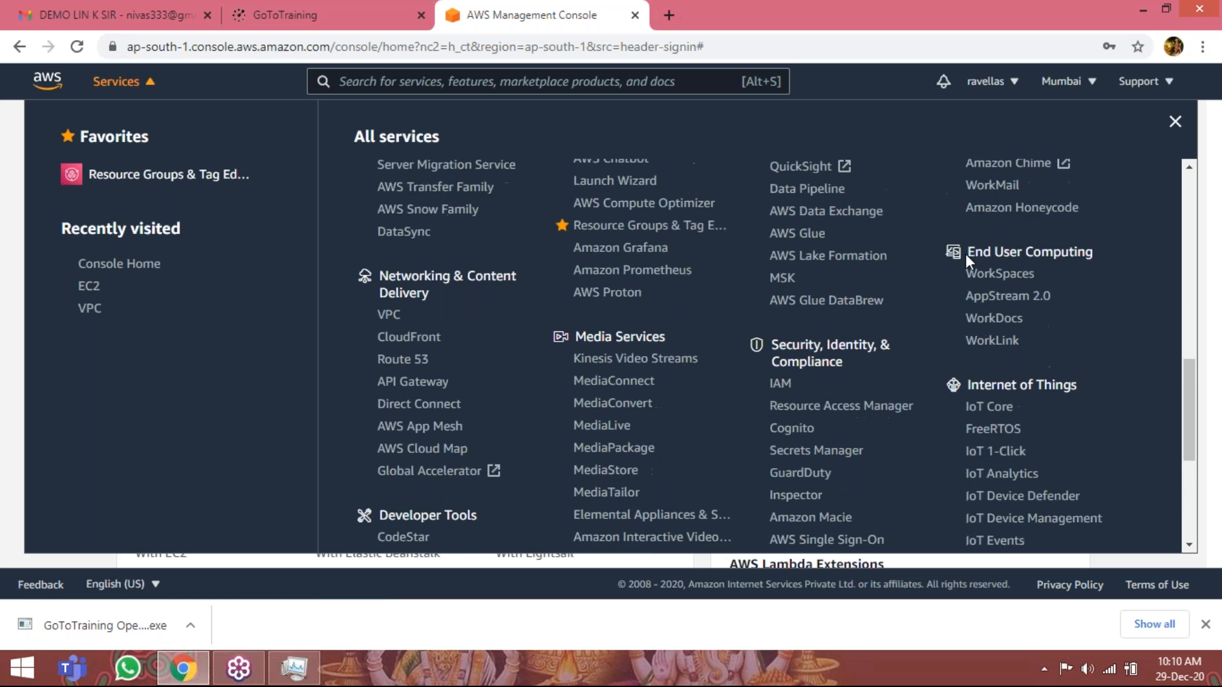
scroll(1043, 296, "down", 1)
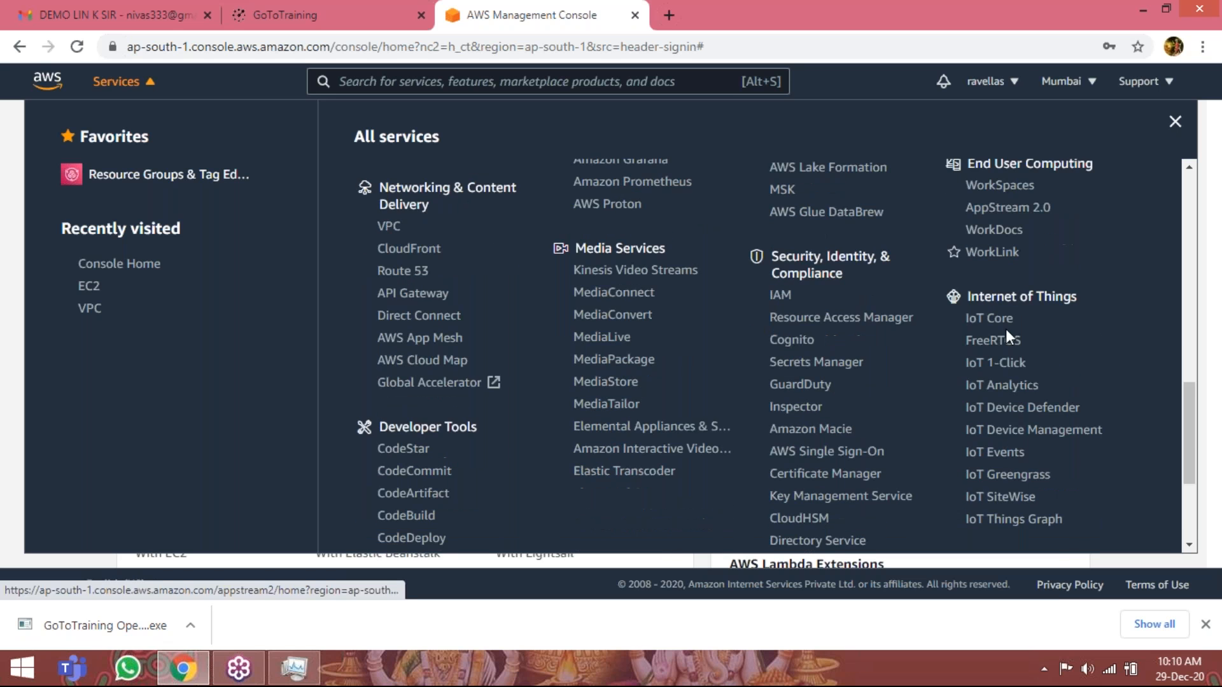
scroll(1056, 303, "down", 2)
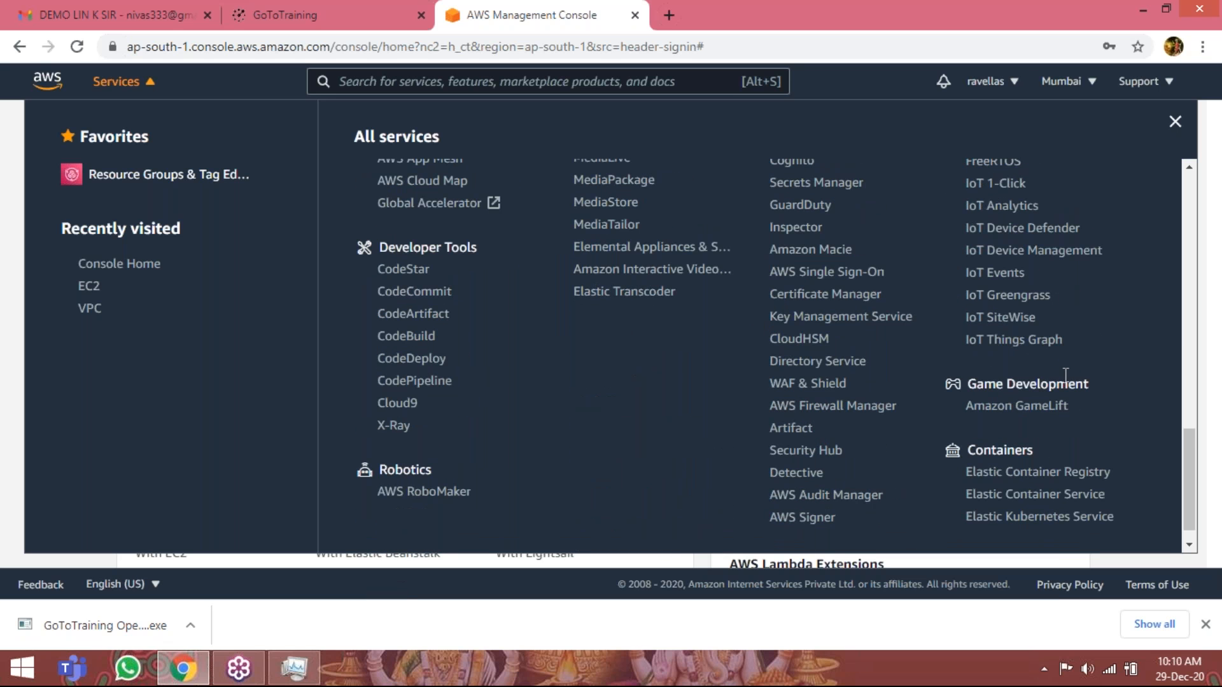
scroll(1031, 369, "down", 1)
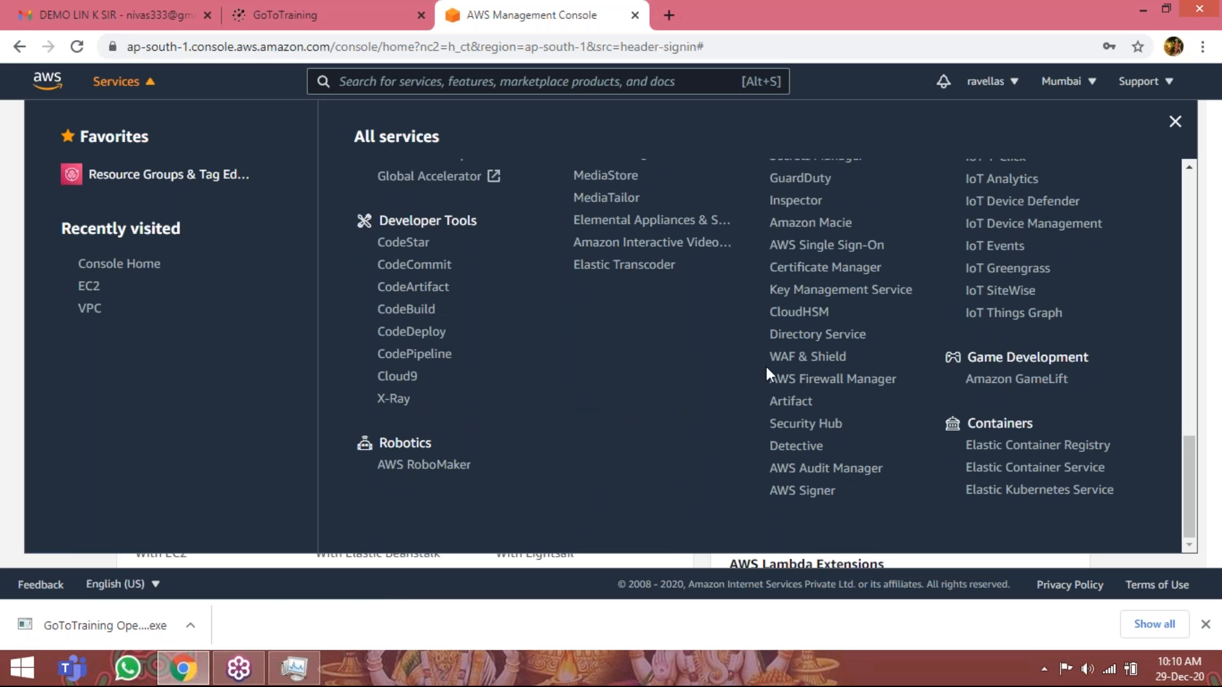
scroll(765, 365, "up", 1)
scroll(765, 365, "up", 10)
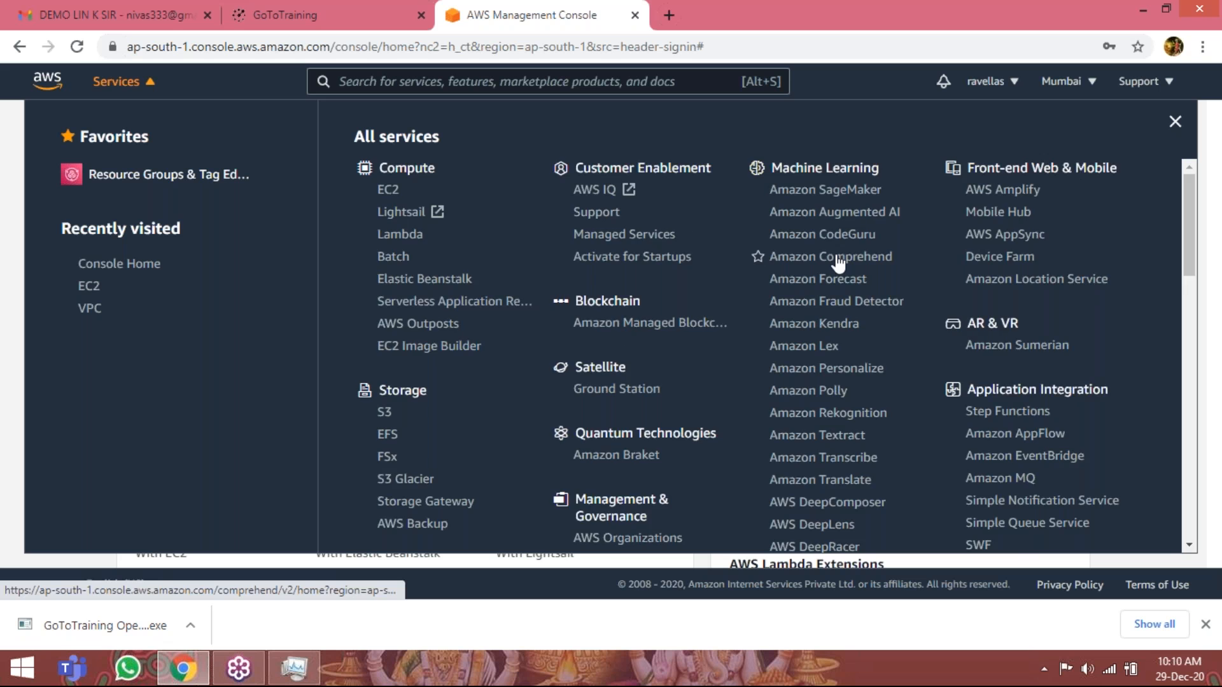
scroll(840, 261, "down", 2)
scroll(890, 332, "down", 2)
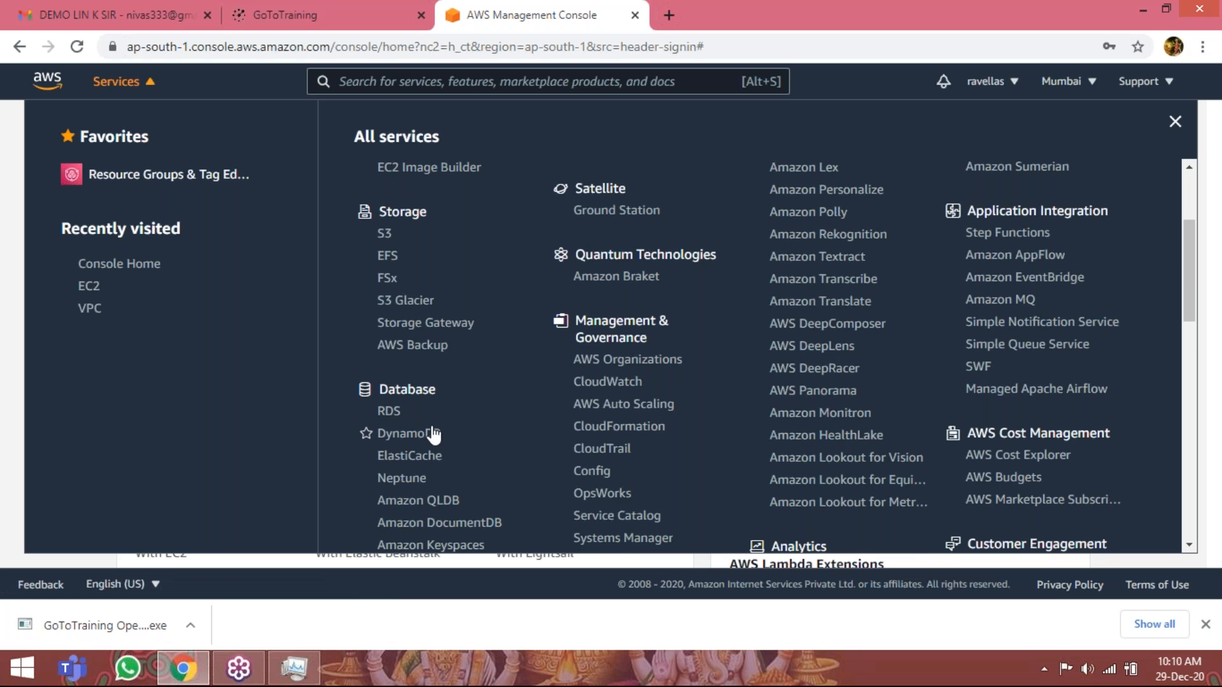
scroll(429, 419, "up", 4)
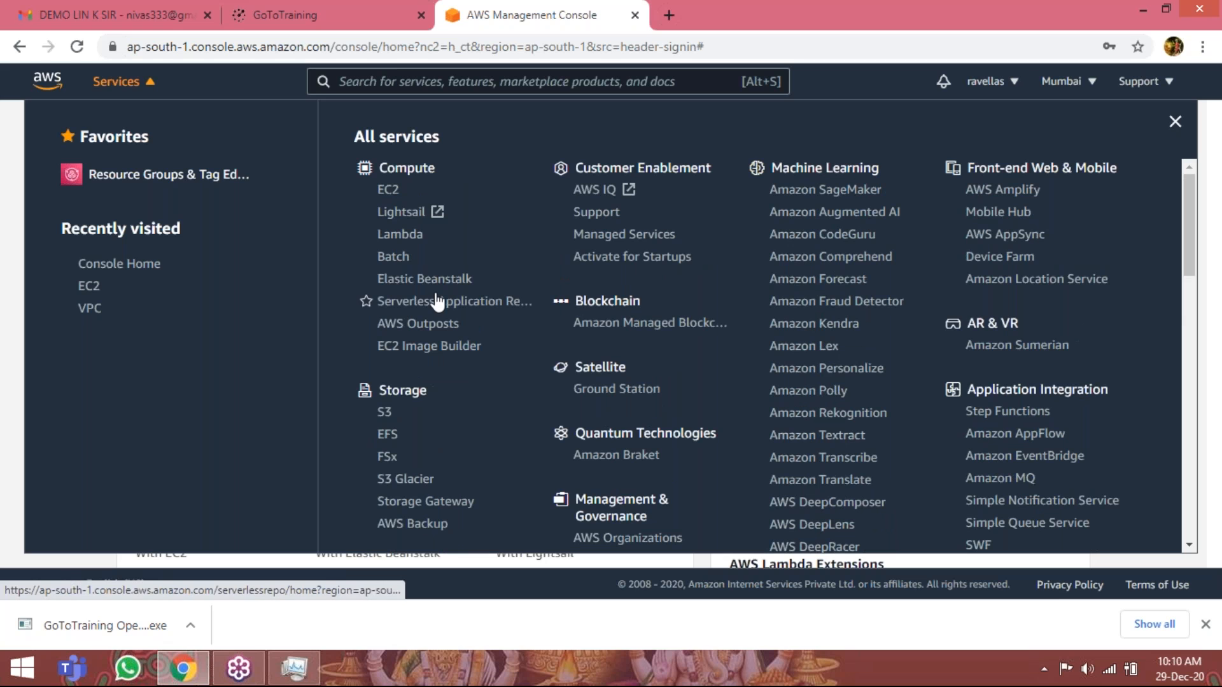
Open the EC2 service's running instances list and start the launch instance wizard.
left_click(390, 201)
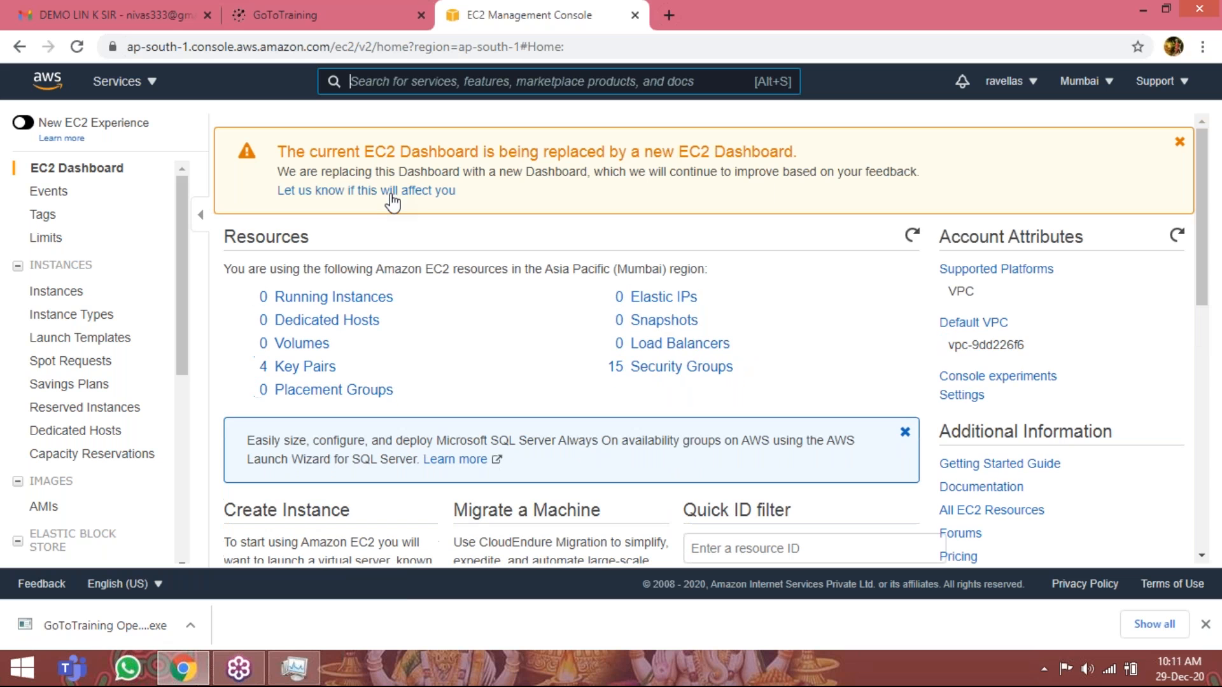
left_click(306, 299)
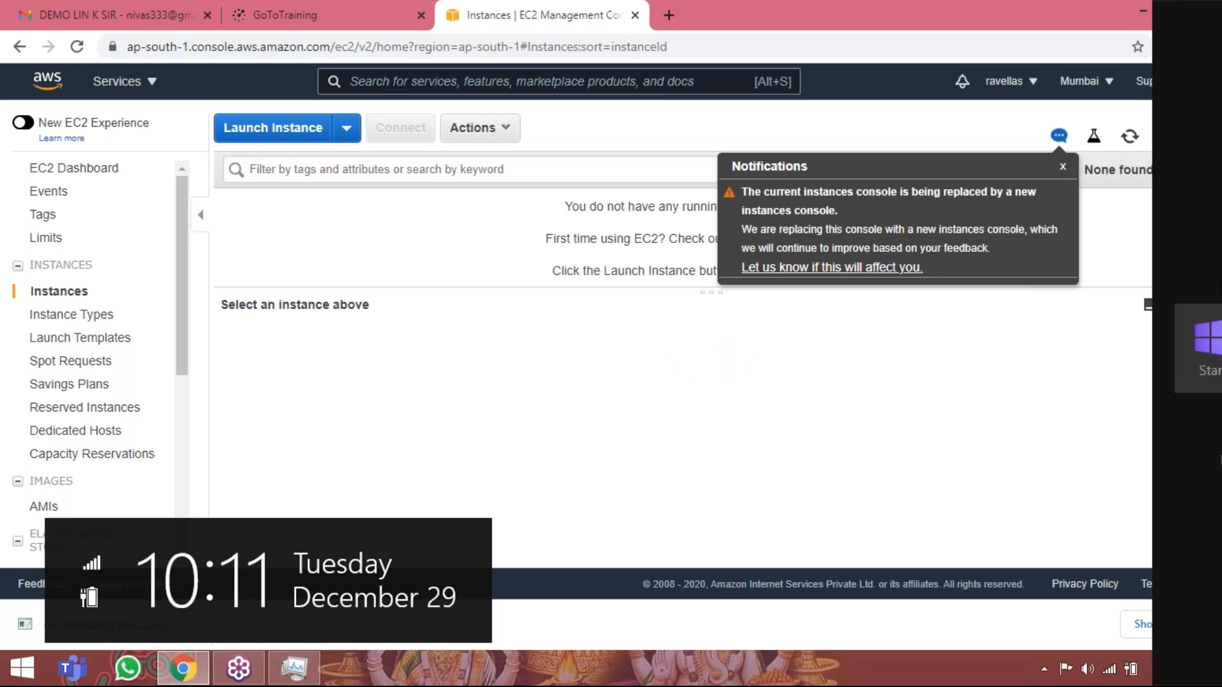
left_click(1062, 169)
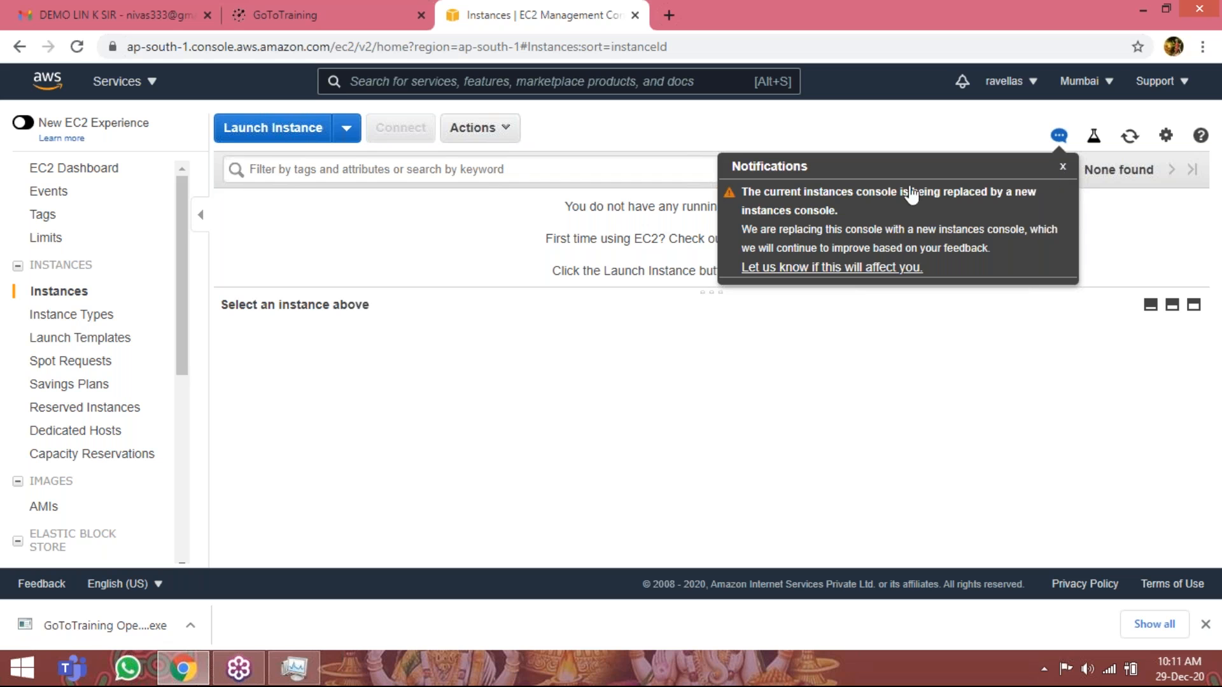
left_click(280, 134)
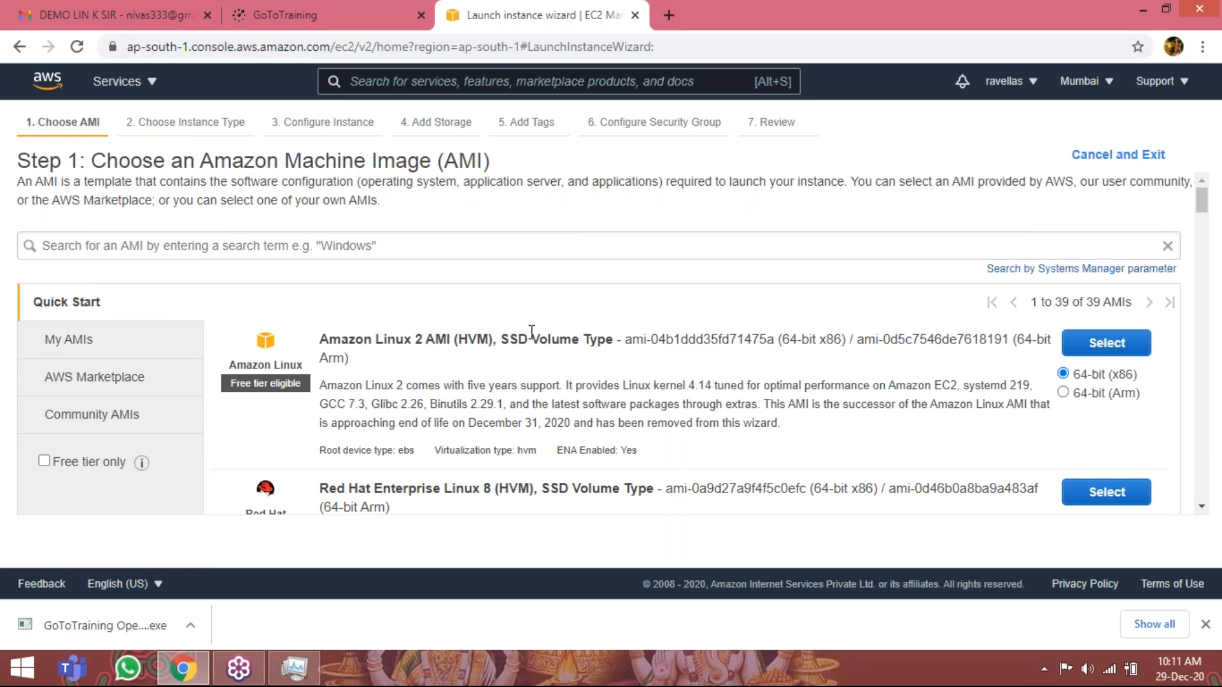
Examine the Quick Start AMI list, covering the Linux, Ubuntu and Windows Server images and their free tier eligibility.
scroll(446, 299, "down", 2)
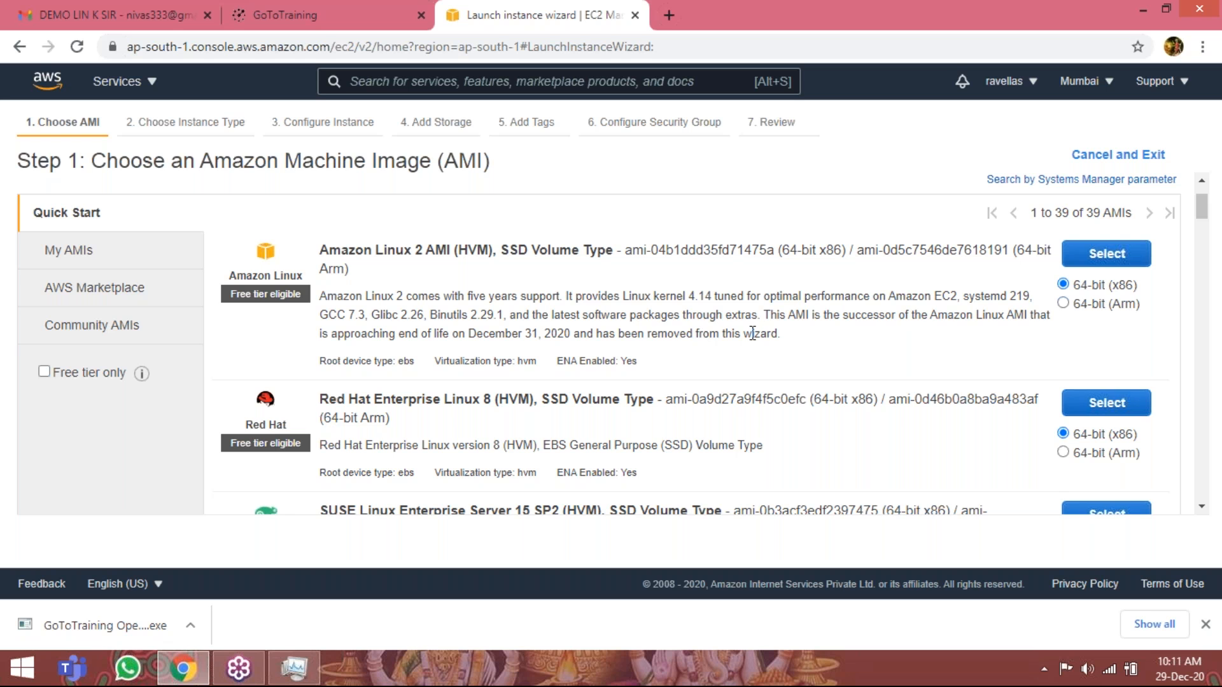
scroll(414, 306, "down", 2)
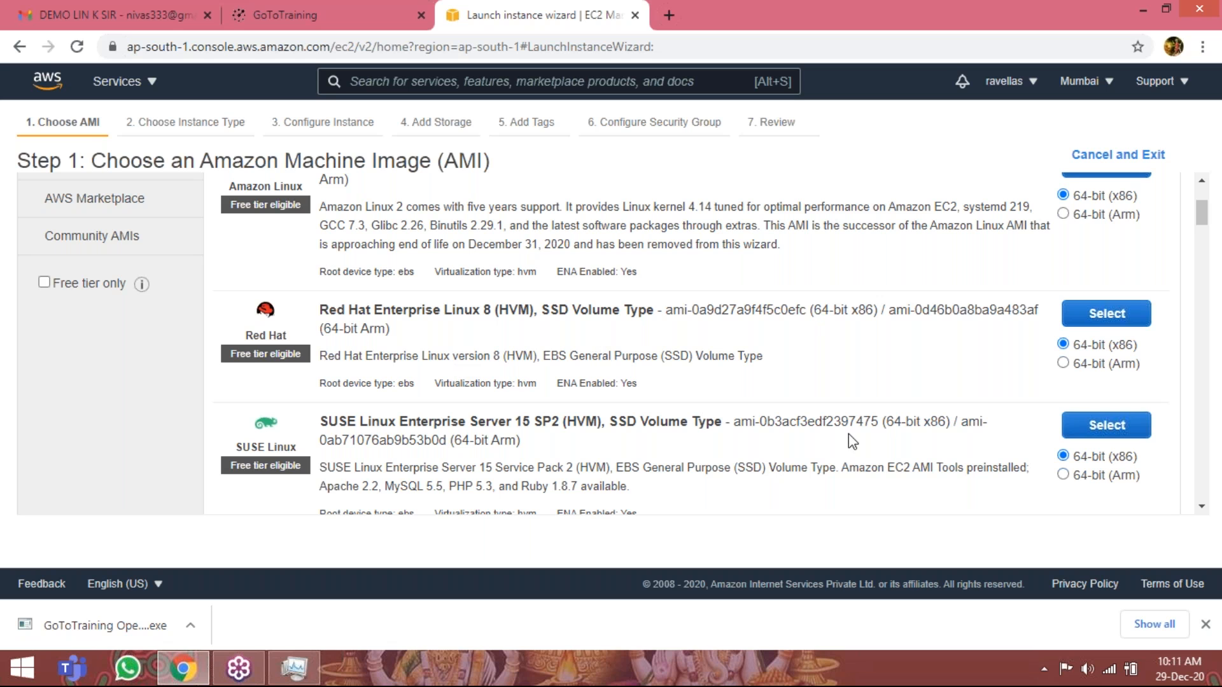
scroll(625, 331, "down", 2)
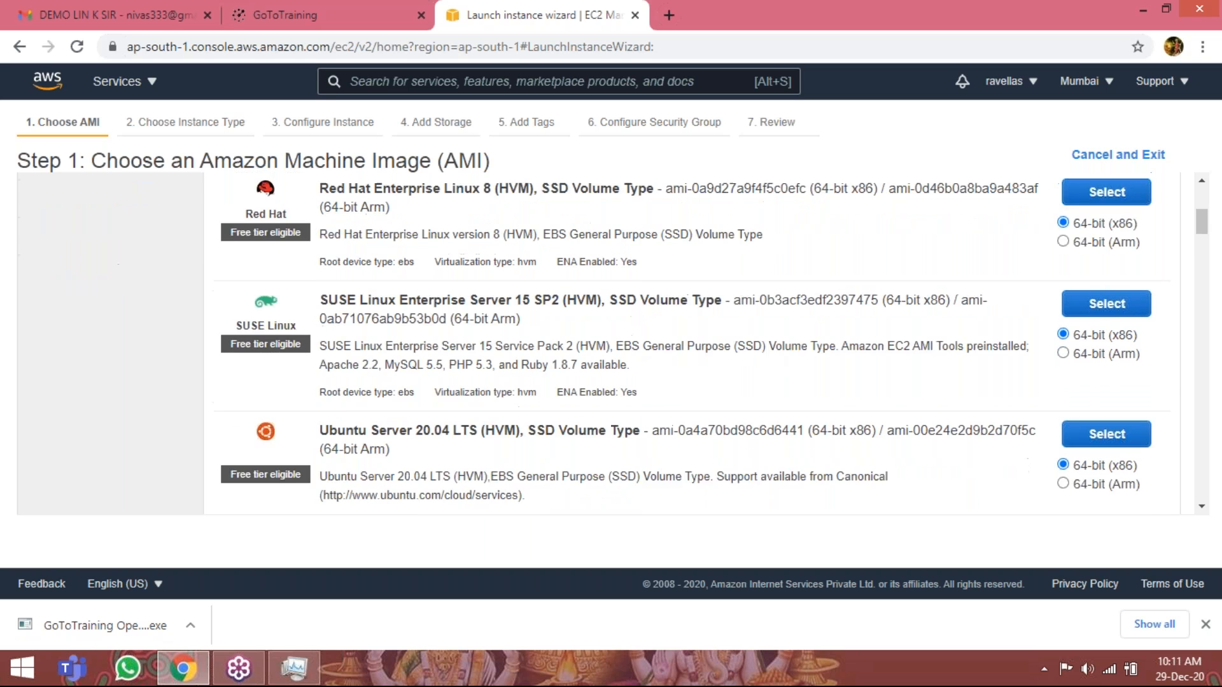
scroll(359, 284, "down", 1)
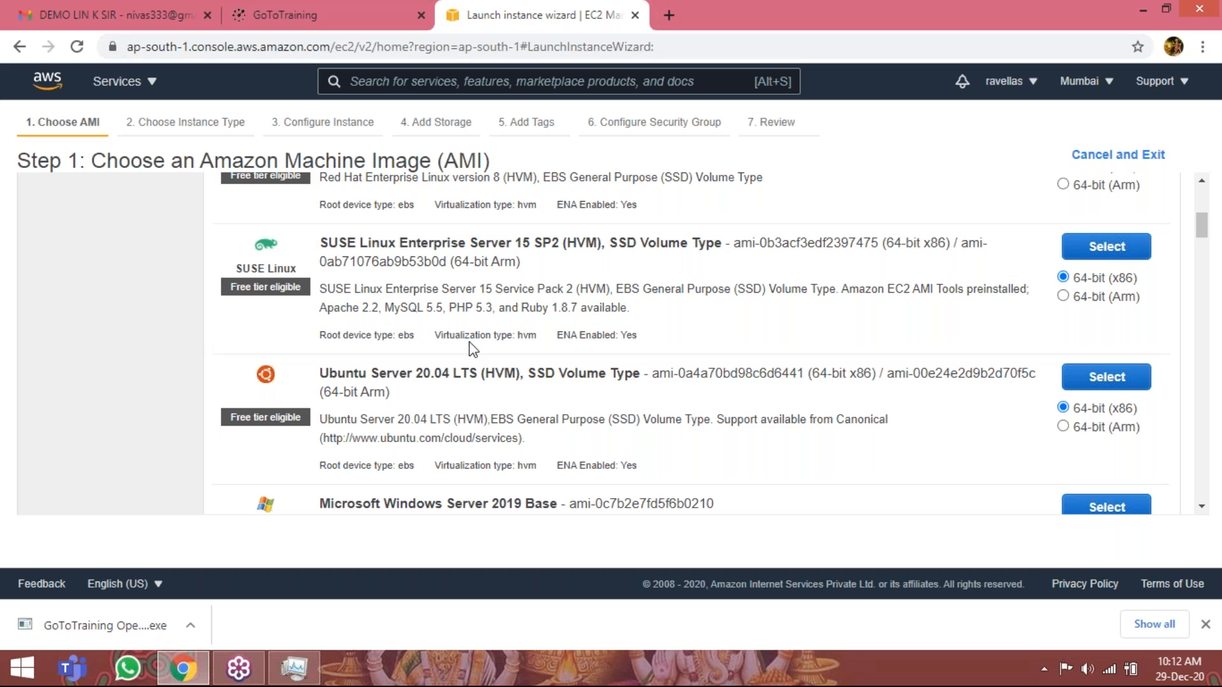
scroll(700, 406, "down", 4)
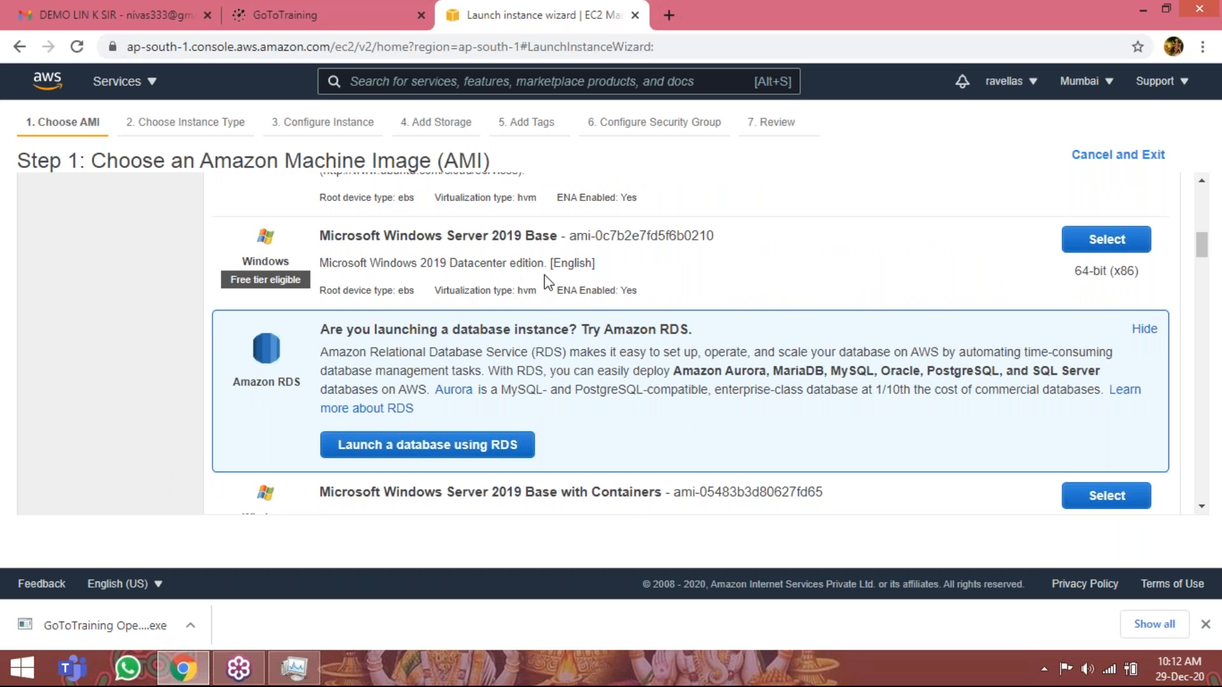
scroll(495, 325, "down", 15)
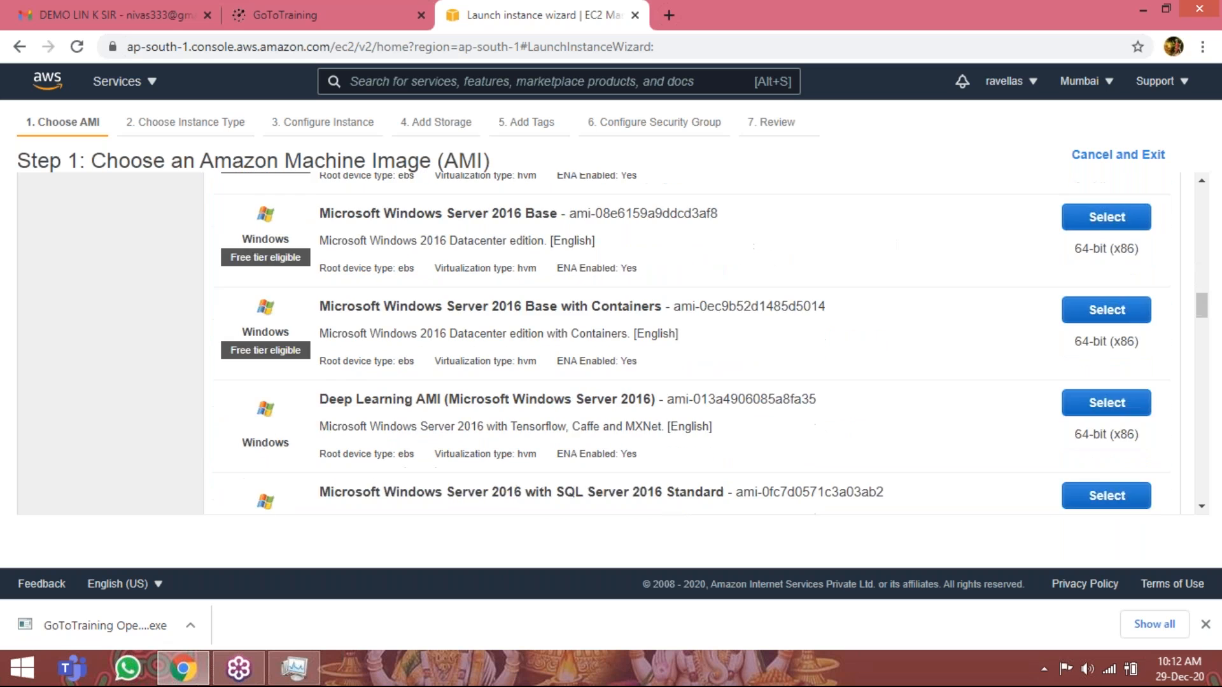
scroll(285, 311, "up", 5)
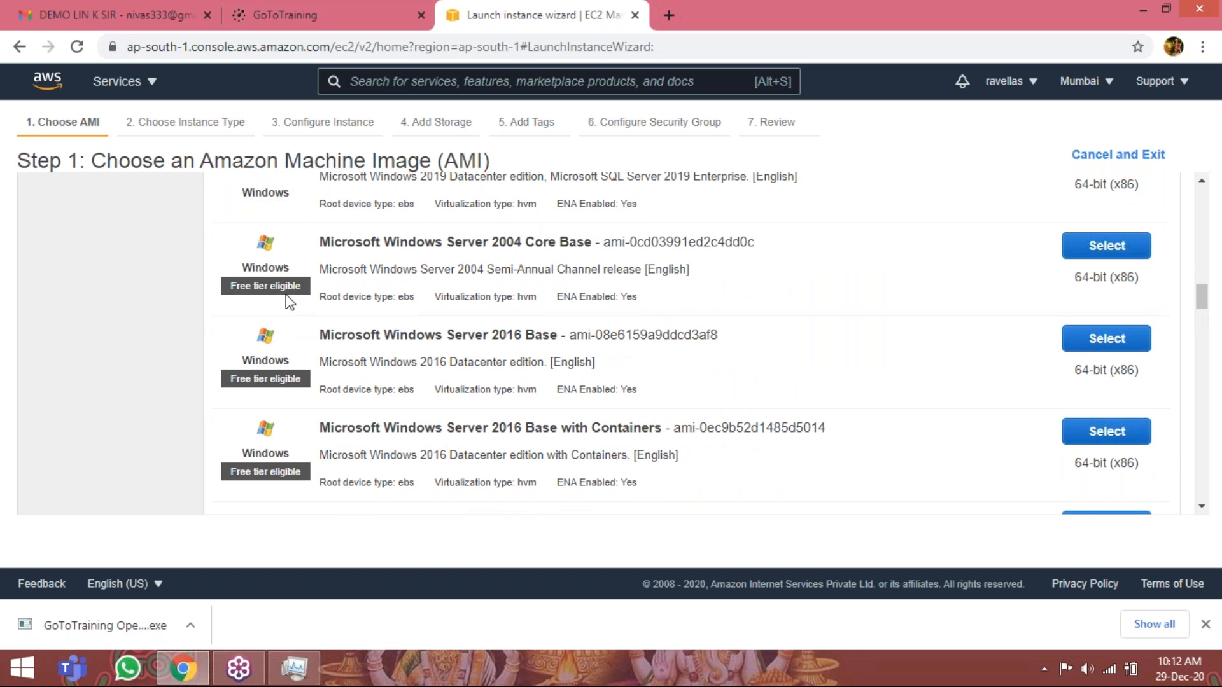
scroll(286, 300, "down", 4)
scroll(277, 342, "down", 1)
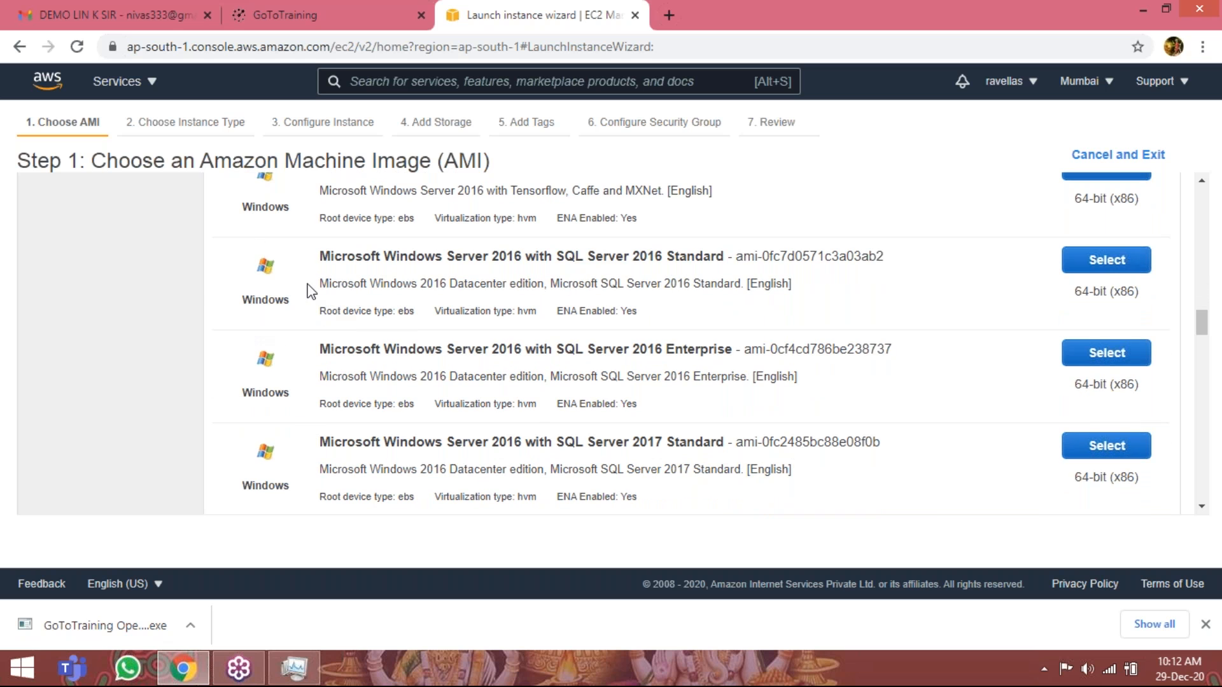
scroll(891, 356, "up", 15)
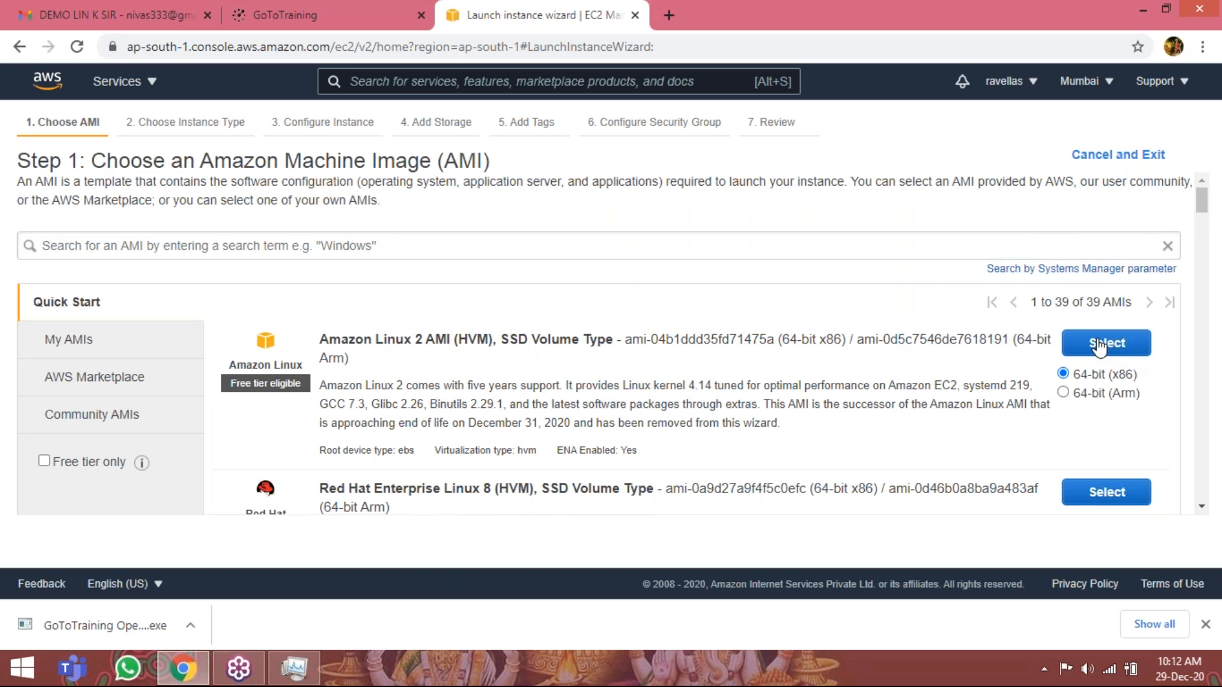
Choose the 64-bit (x86) Amazon Linux 2 AMI and continue with the t2.micro instance type to the instance details.
left_click(1098, 347)
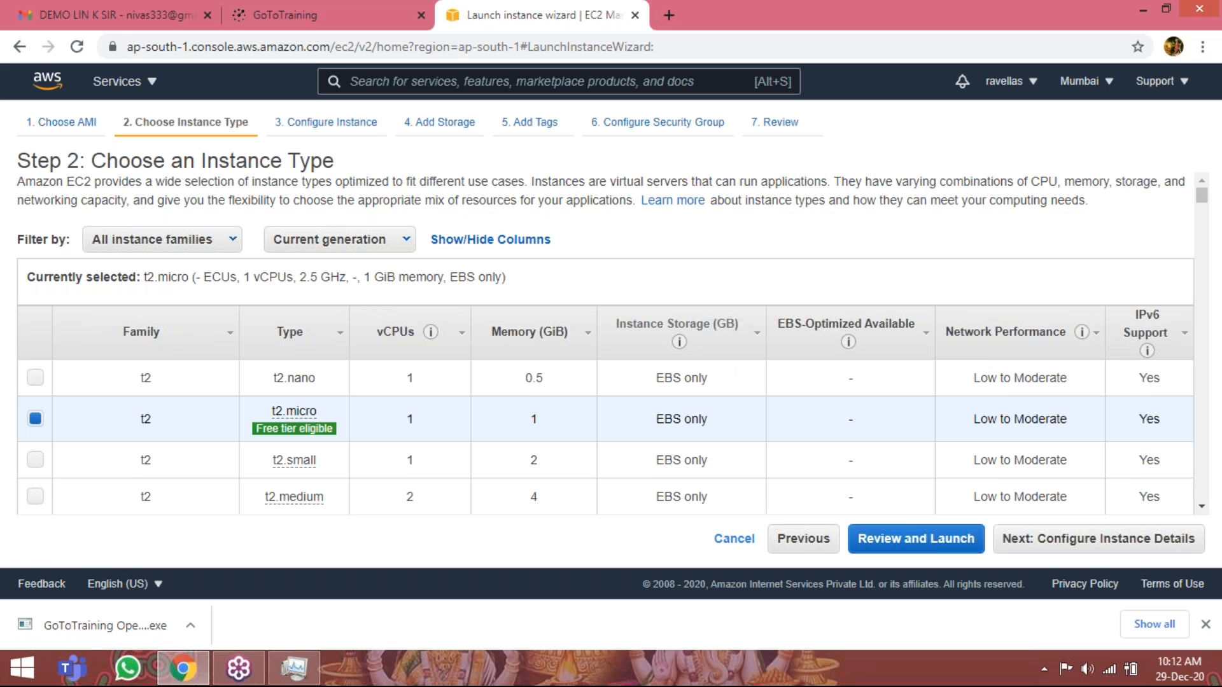
scroll(243, 361, "down", 2)
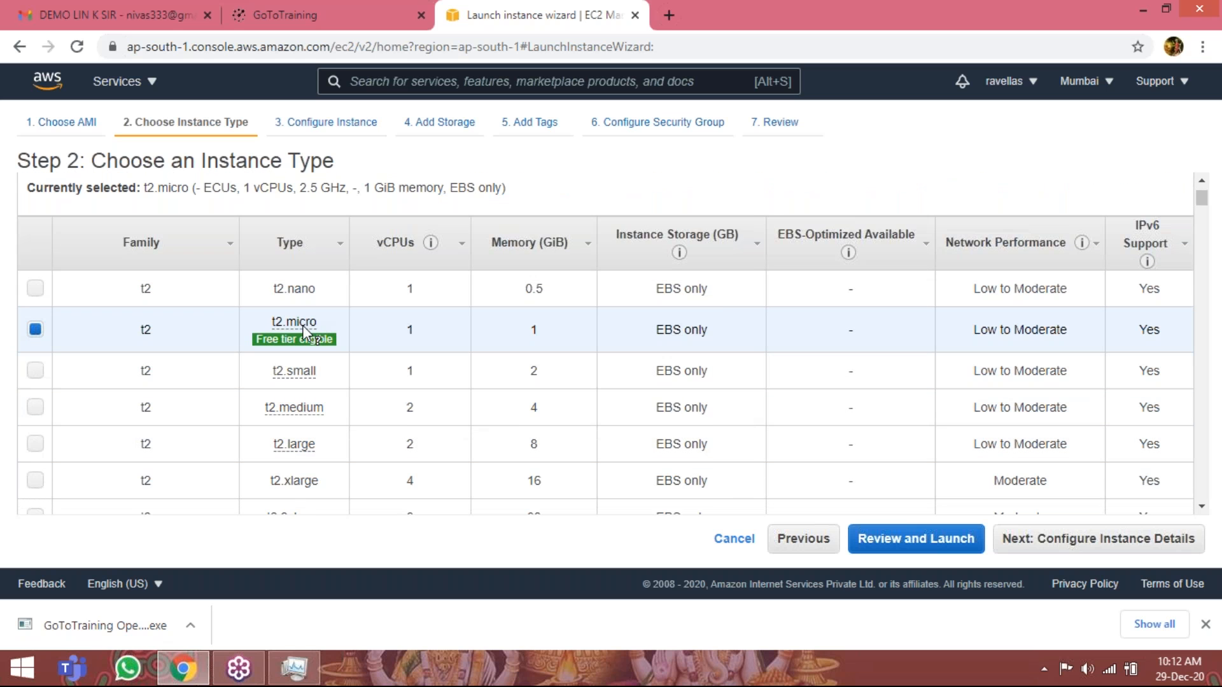
mouse_move(294, 327)
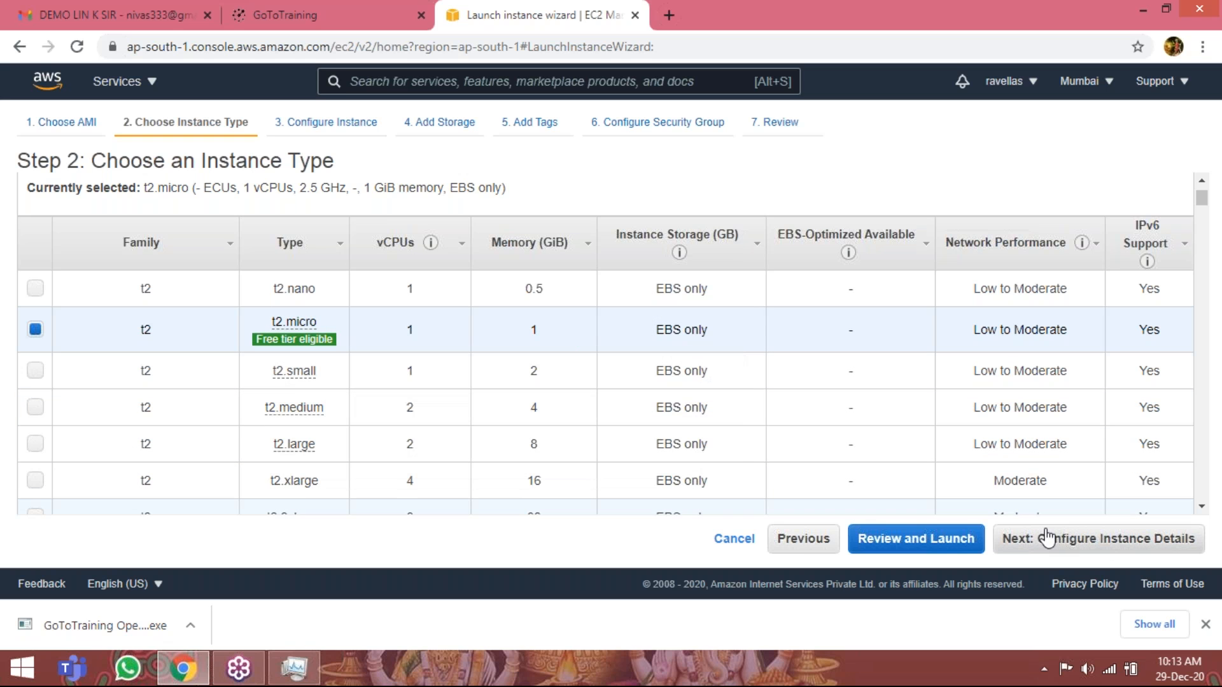
left_click(1135, 545)
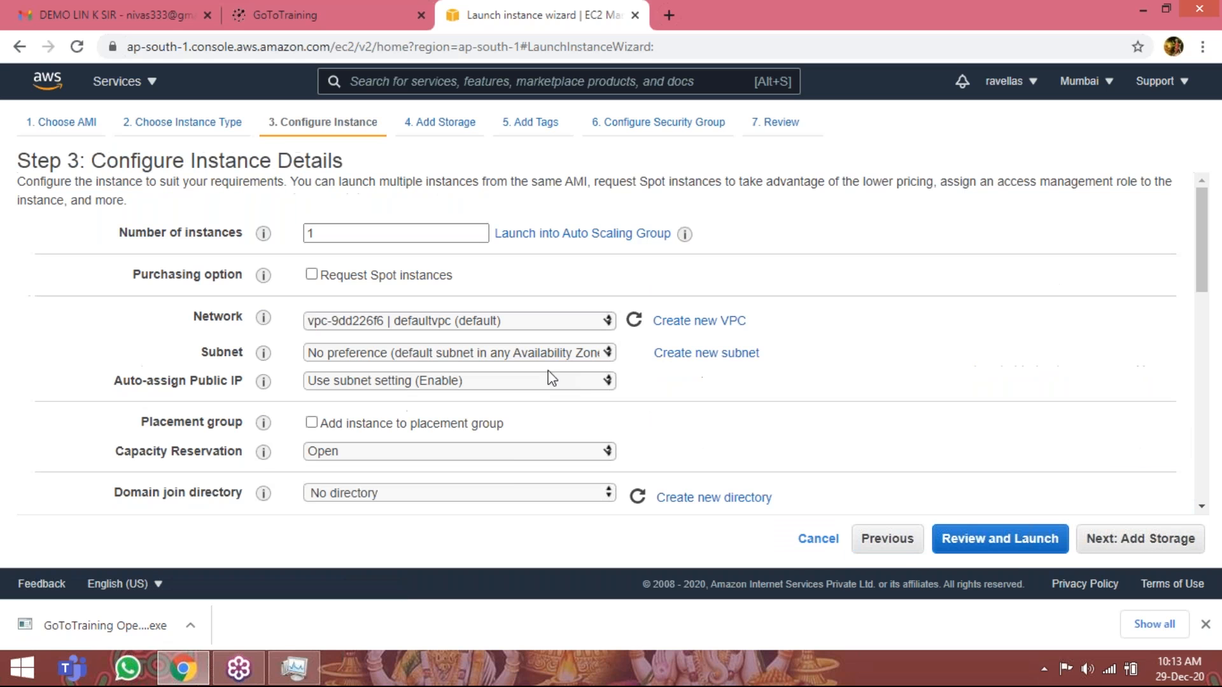
Examine the number of instances and the pricing options for Spot requests, leaving the Spot instances option off.
scroll(318, 255, "down", 2)
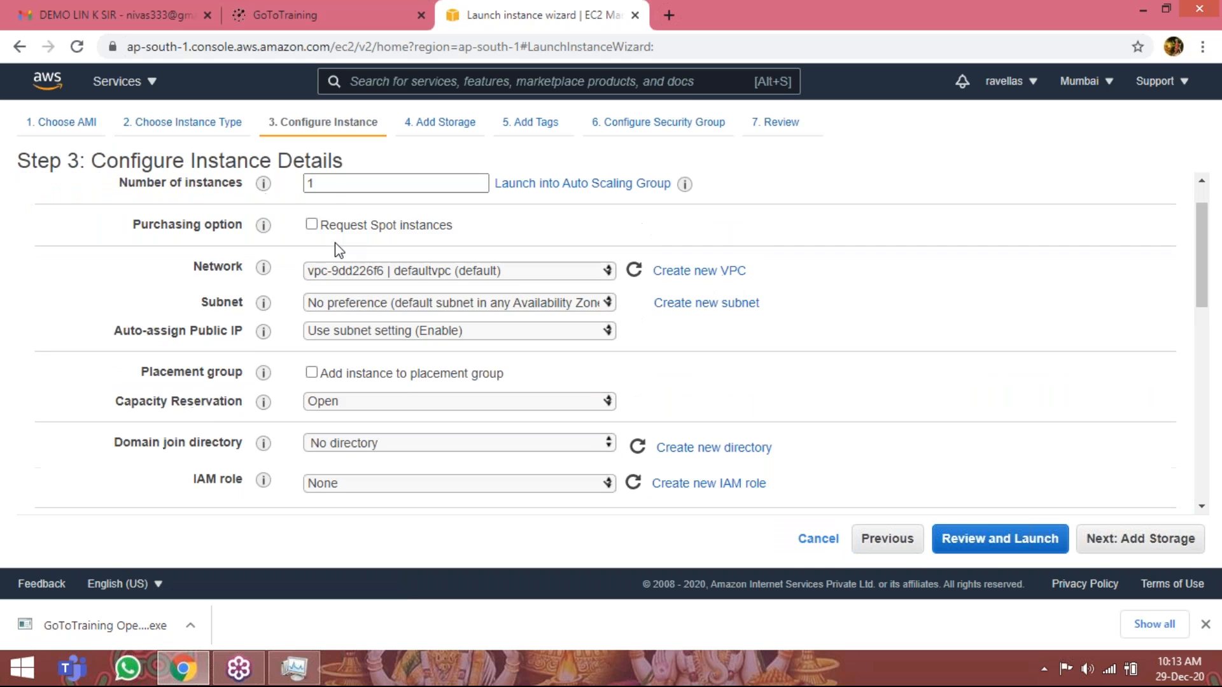
scroll(336, 245, "up", 2)
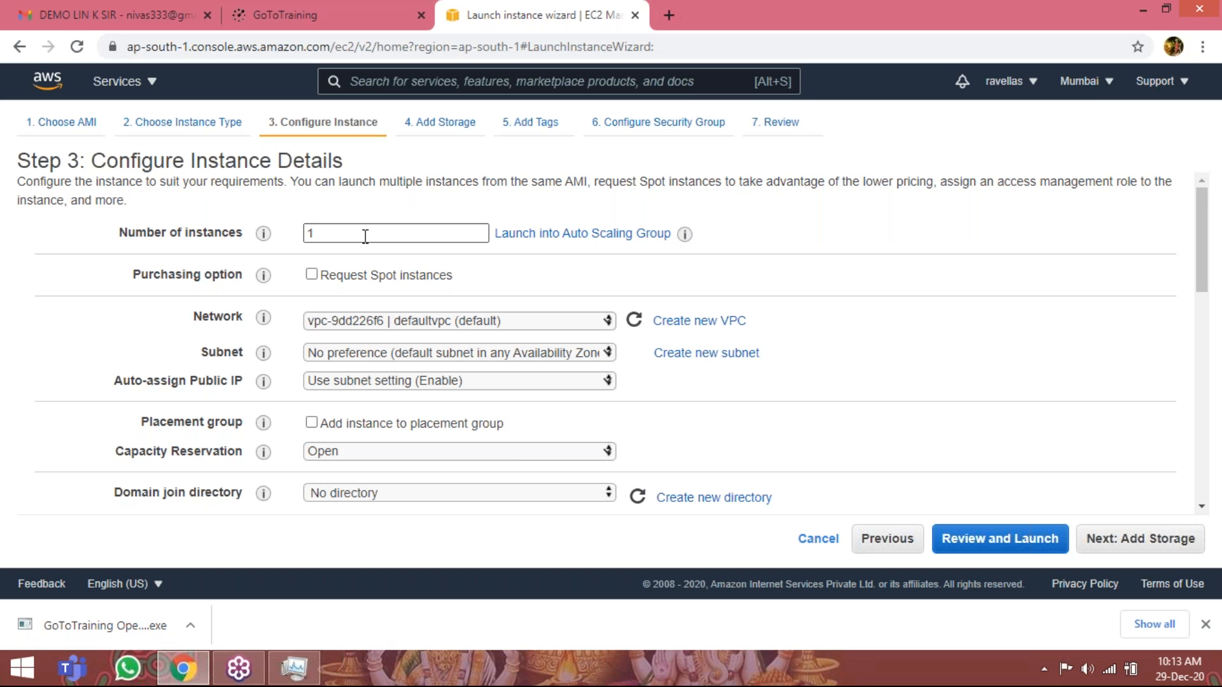
double_click(366, 236)
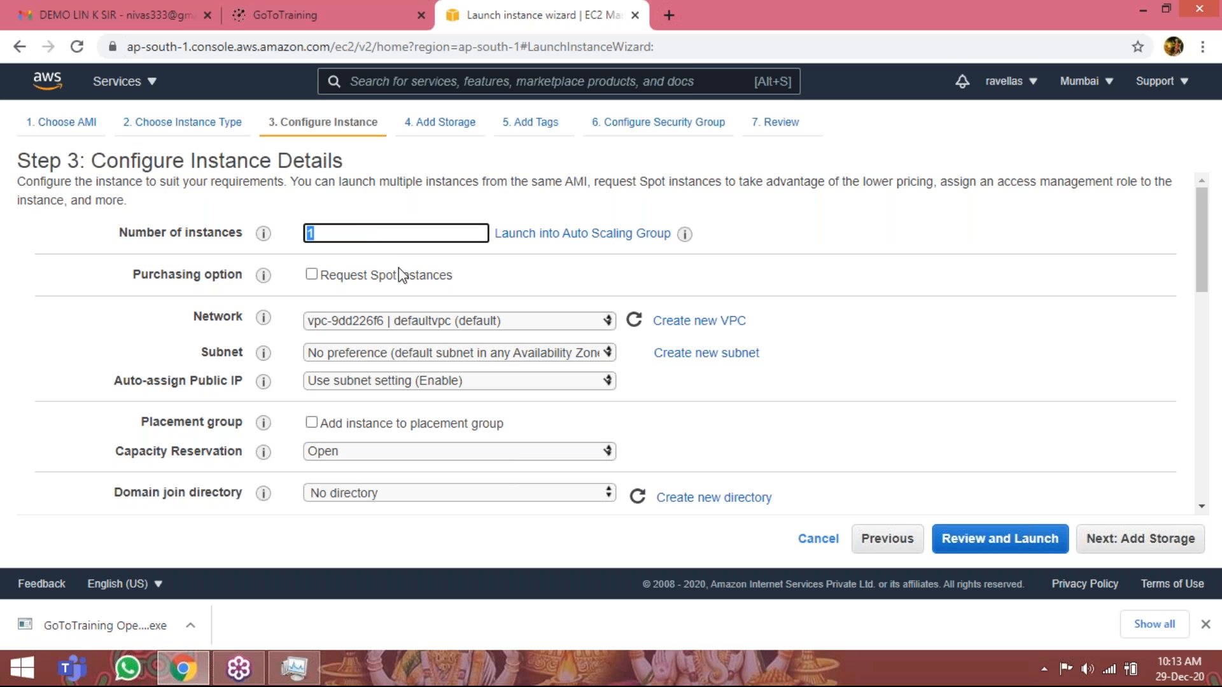
left_click(312, 276)
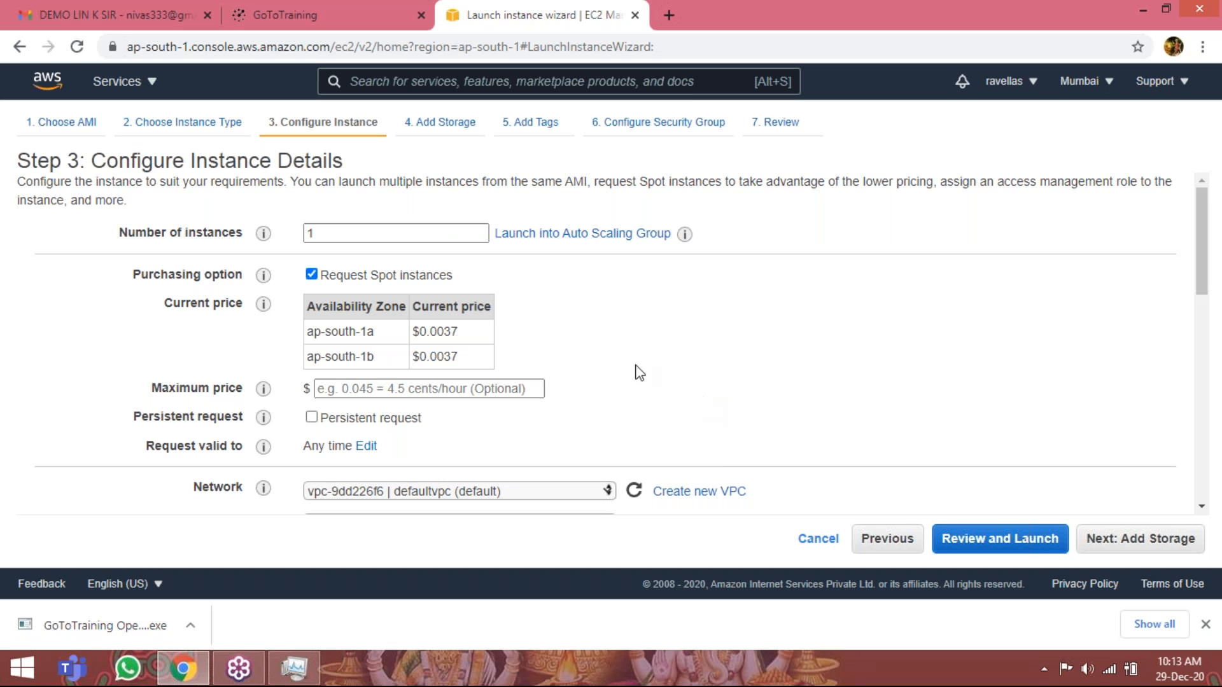
left_click(313, 275)
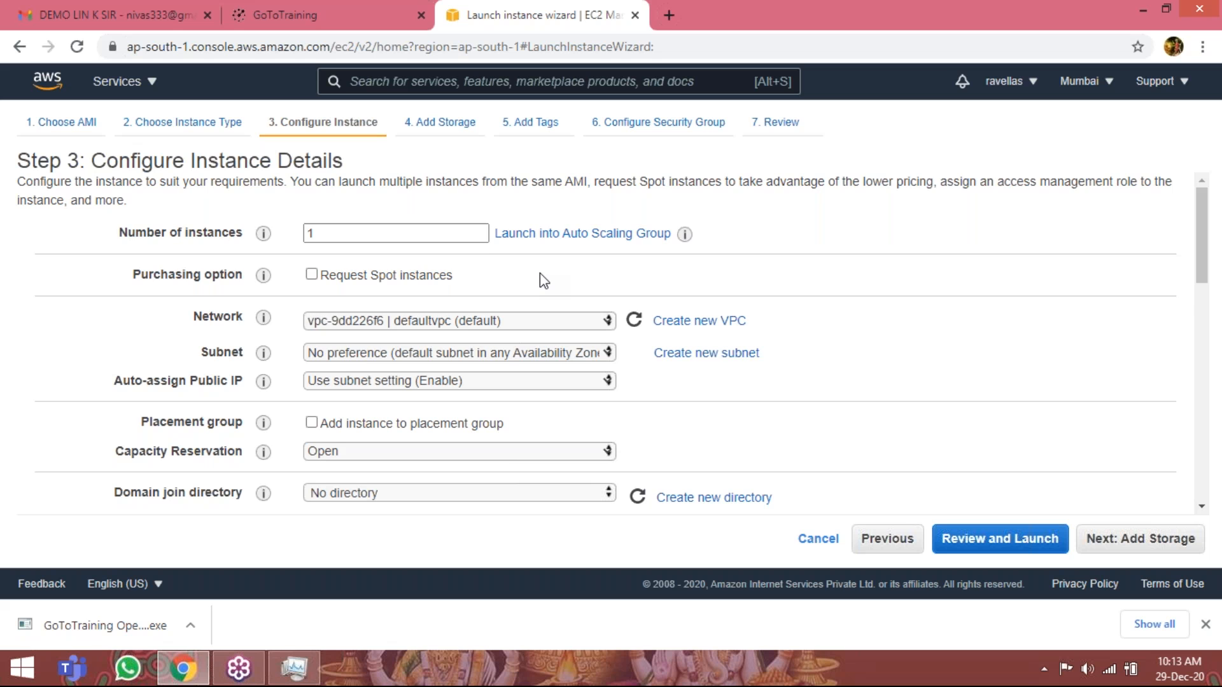
Review the available Capacity Reservation and Domain join directory choices without changing either setting.
scroll(539, 273, "down", 2)
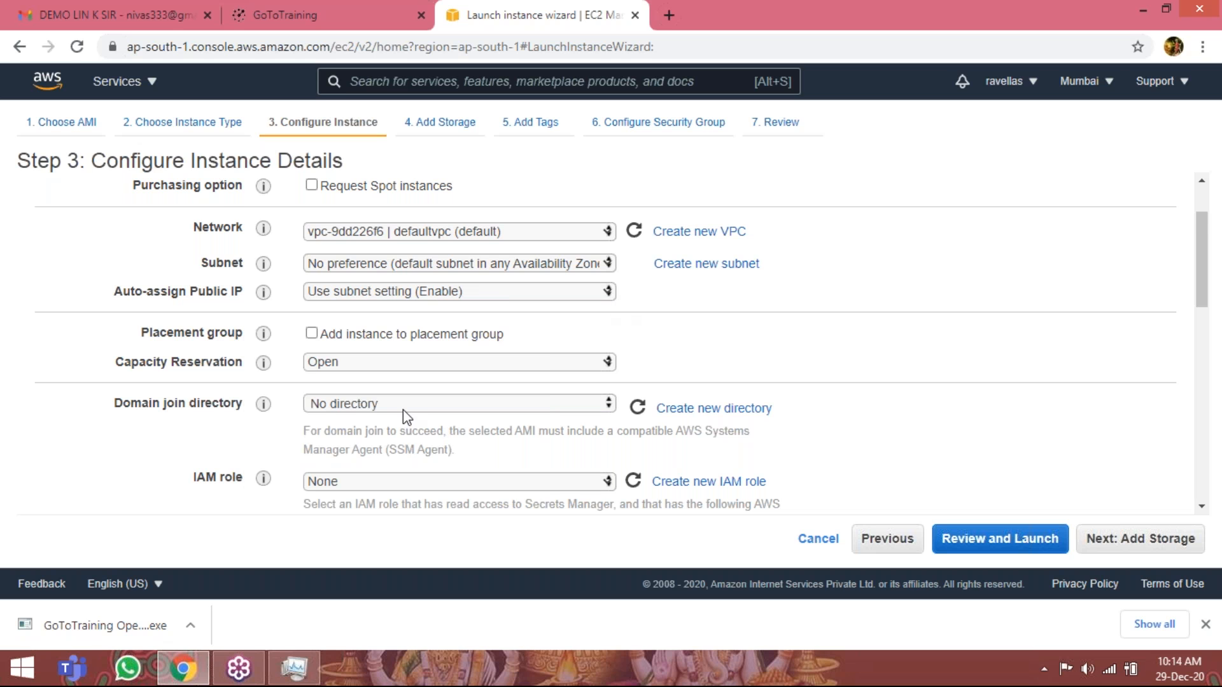
scroll(403, 415, "down", 1)
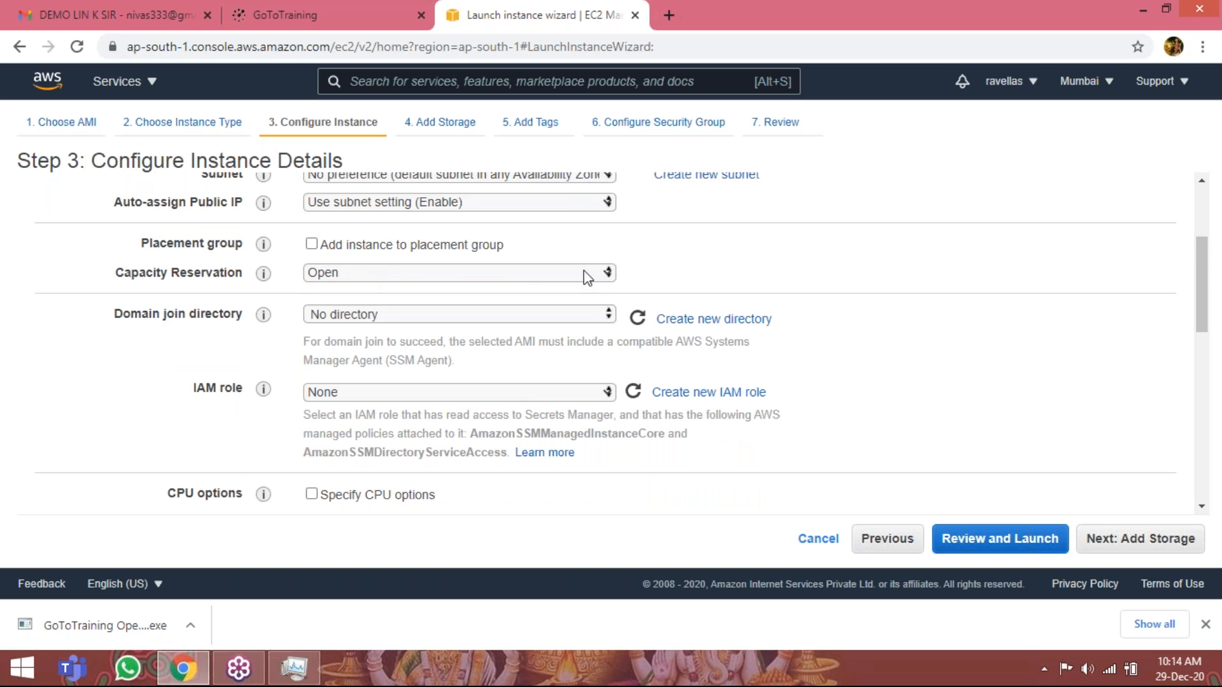
left_click(607, 274)
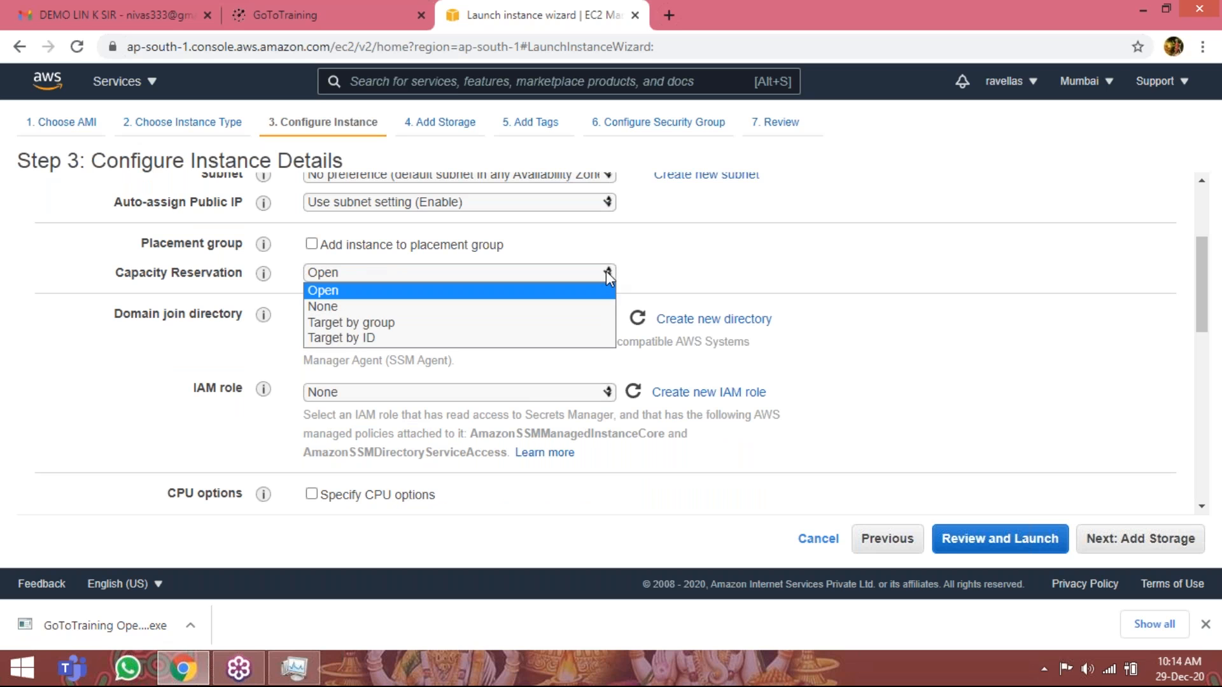
left_click(701, 237)
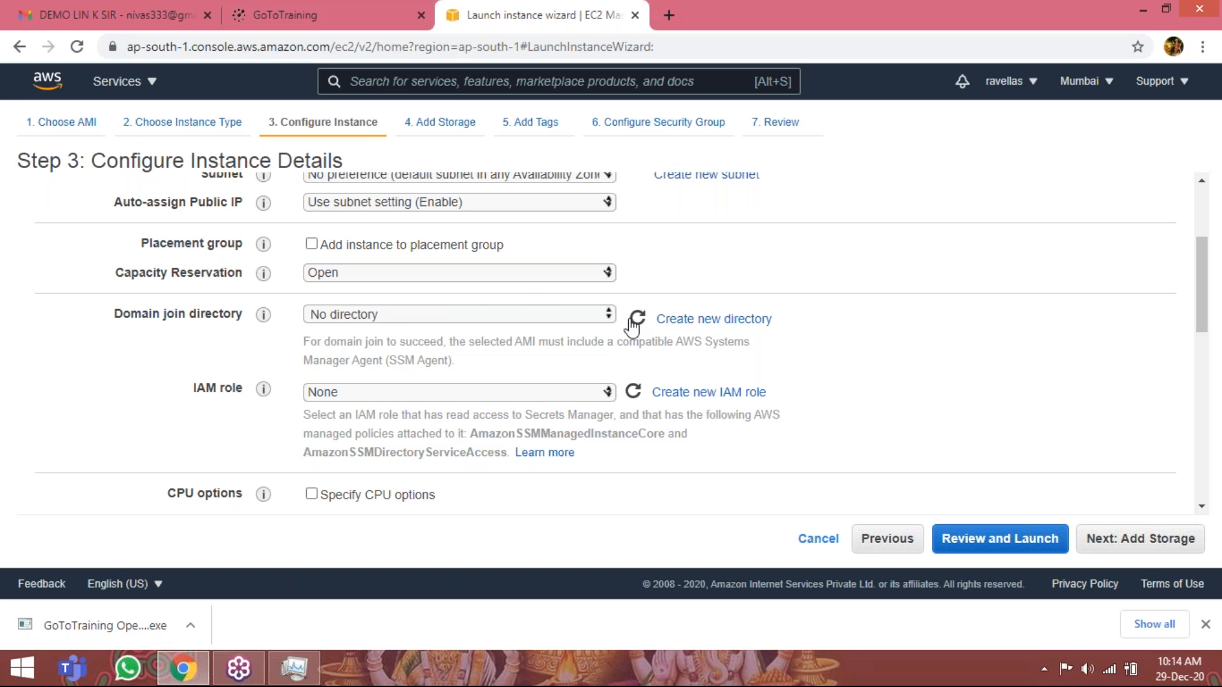
left_click(610, 314)
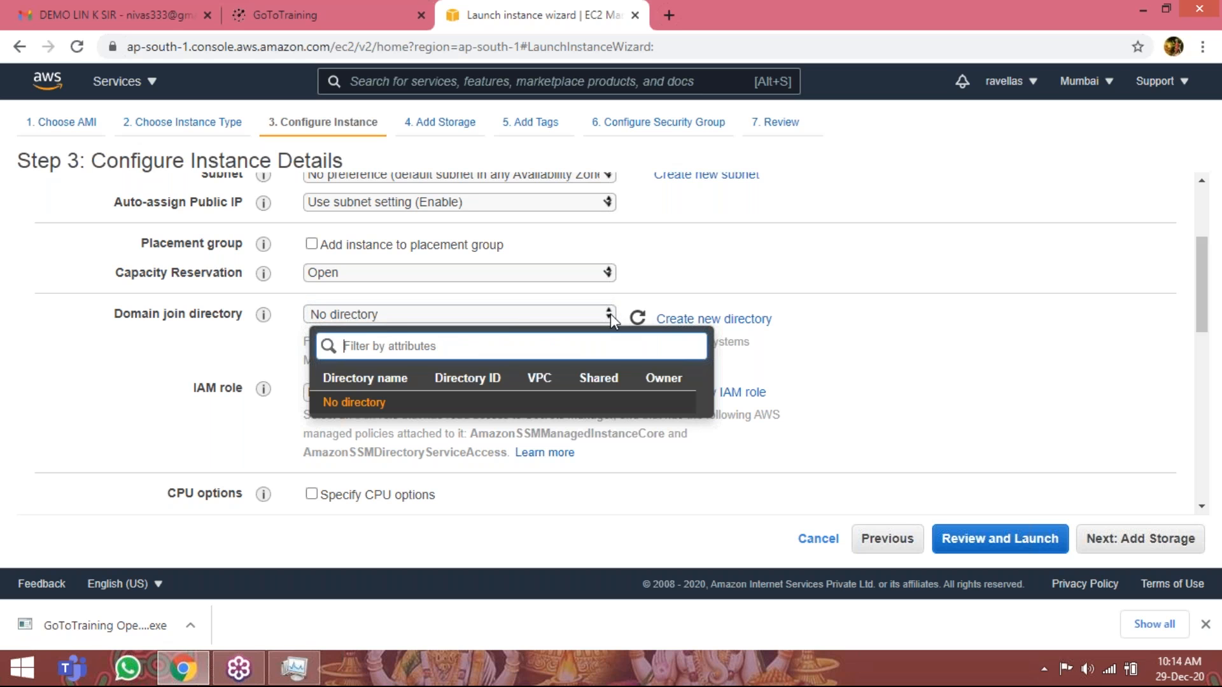
left_click(765, 245)
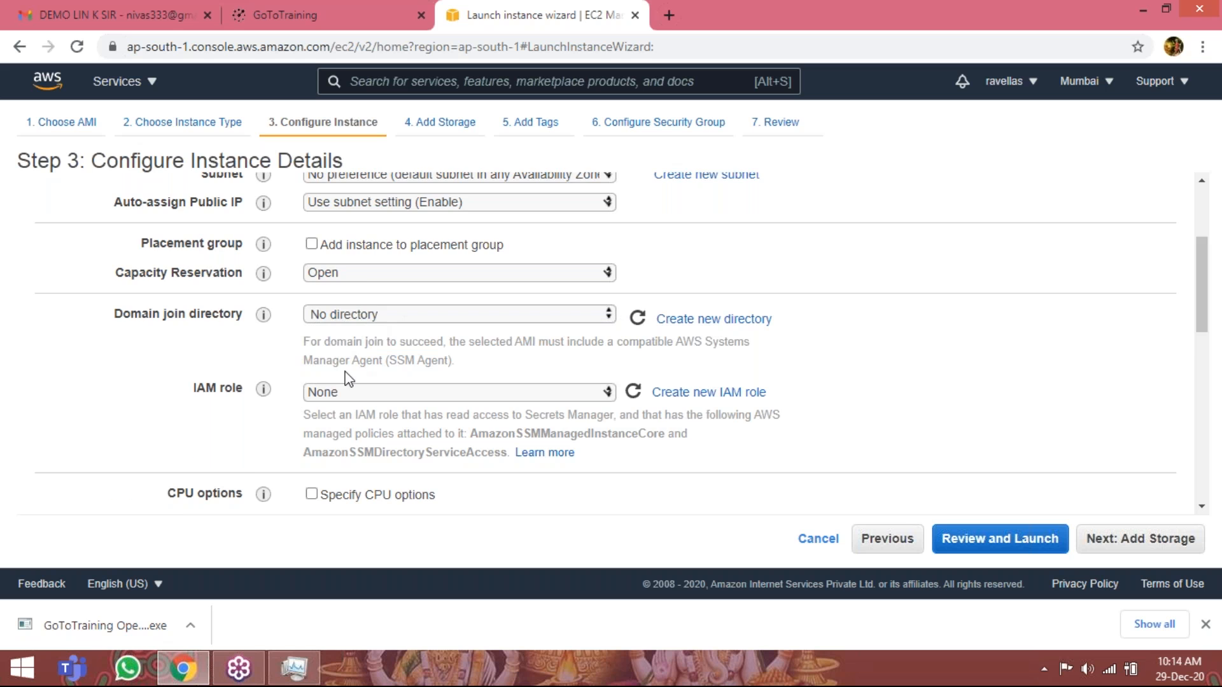
Examine the IAM role, shutdown behavior, termination protection, tenancy and CloudWatch detailed monitoring settings, leaving detailed monitoring off.
scroll(347, 379, "down", 1)
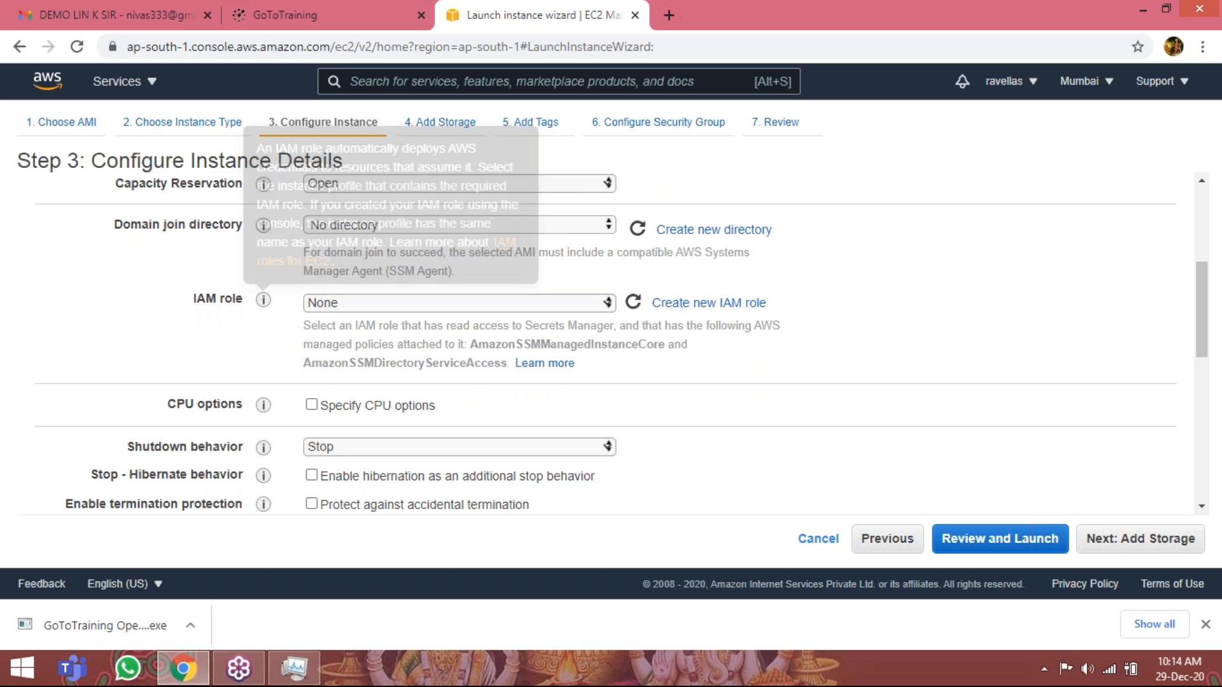
mouse_move(264, 304)
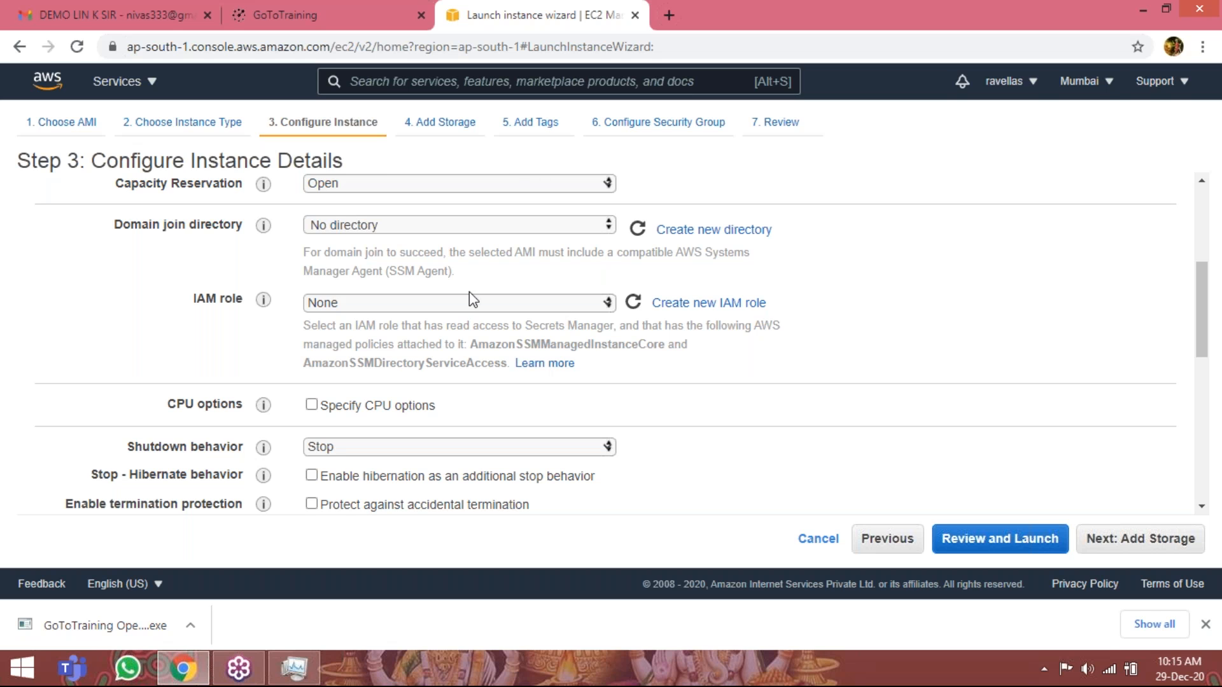
scroll(469, 292, "down", 2)
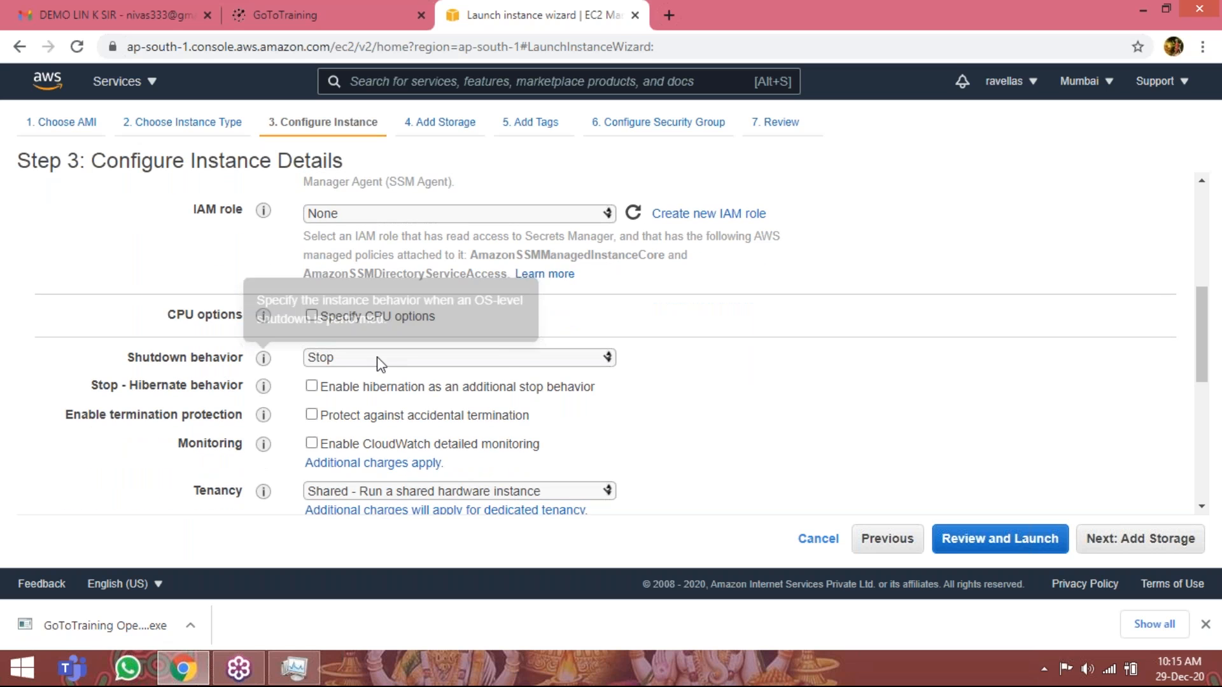
scroll(499, 361, "down", 1)
scroll(481, 369, "down", 1)
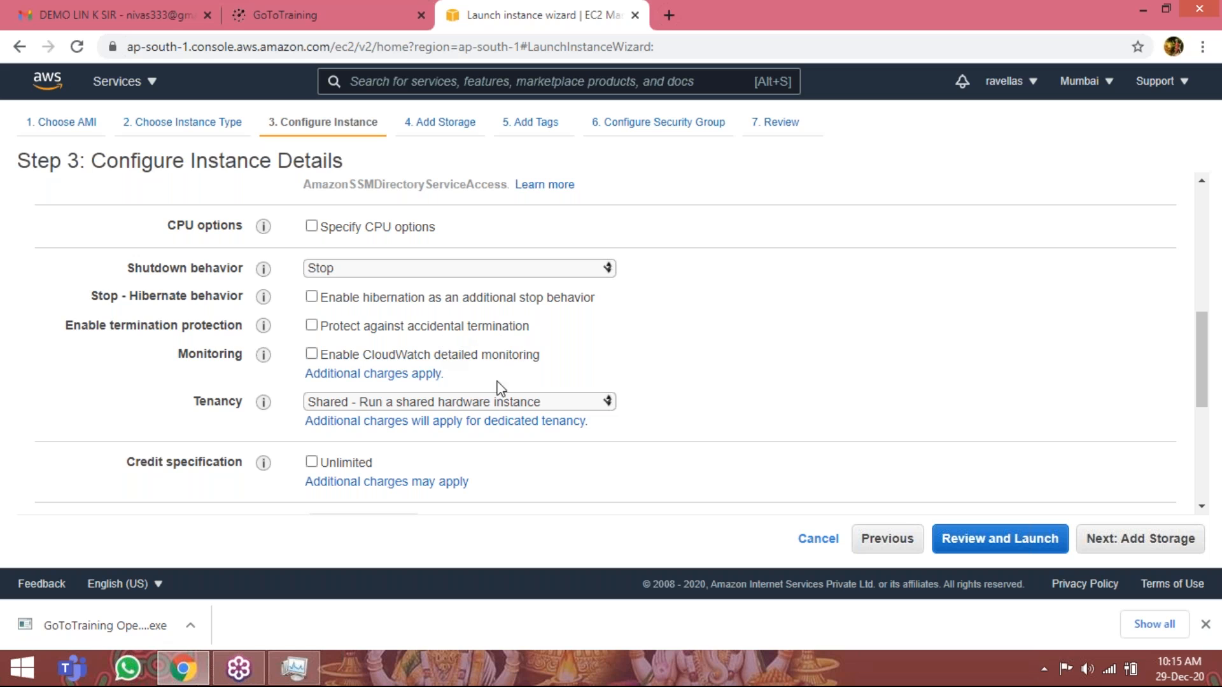
scroll(491, 406, "down", 2)
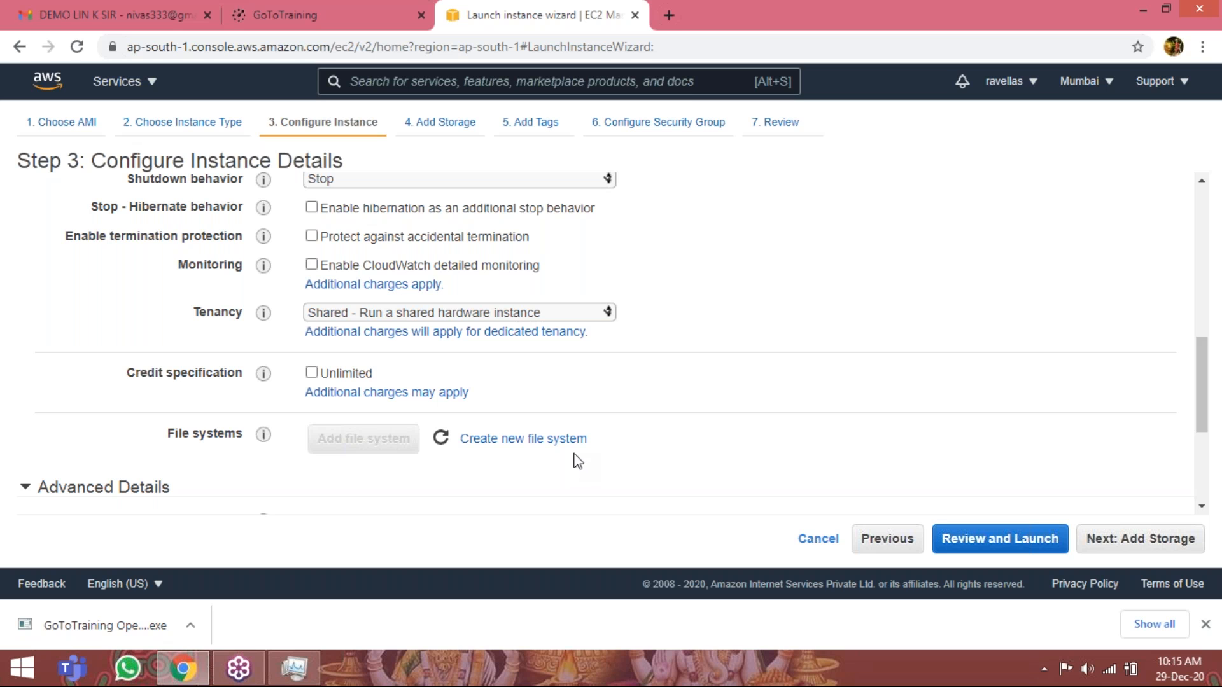
left_click(312, 265)
left_click(311, 264)
Switch to VMware Workstation, view the rhel6-8pm virtual machine's device summary, and close the program.
left_click(1142, 10)
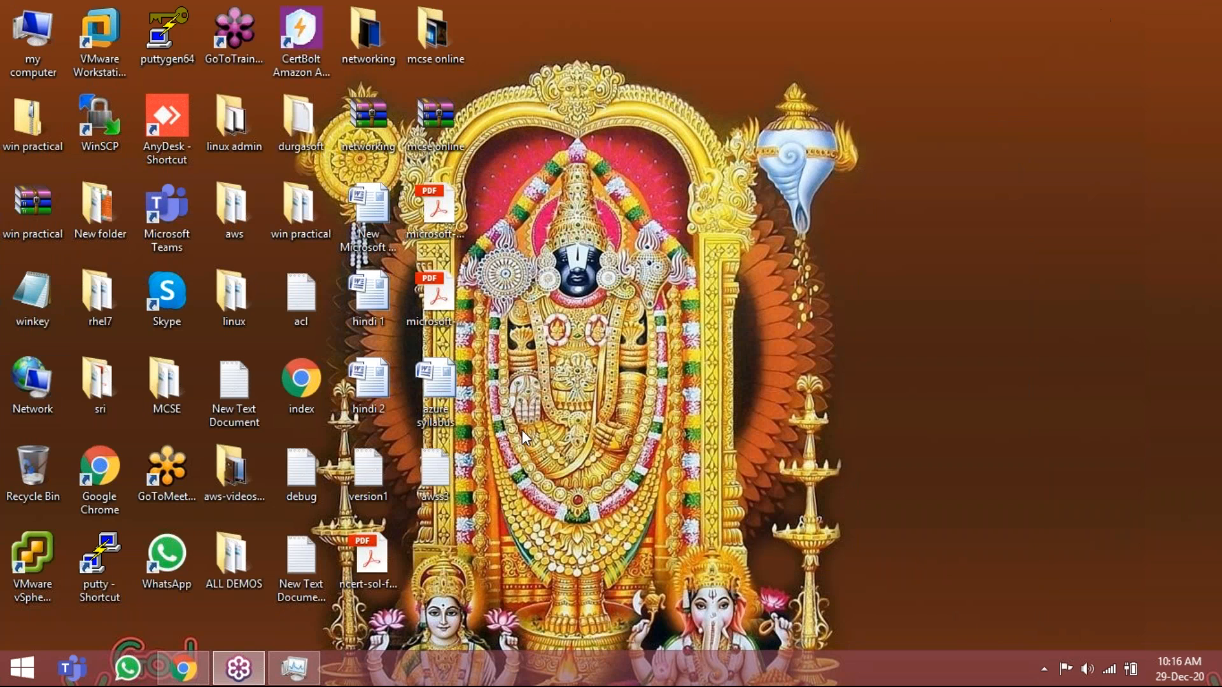
double_click(105, 43)
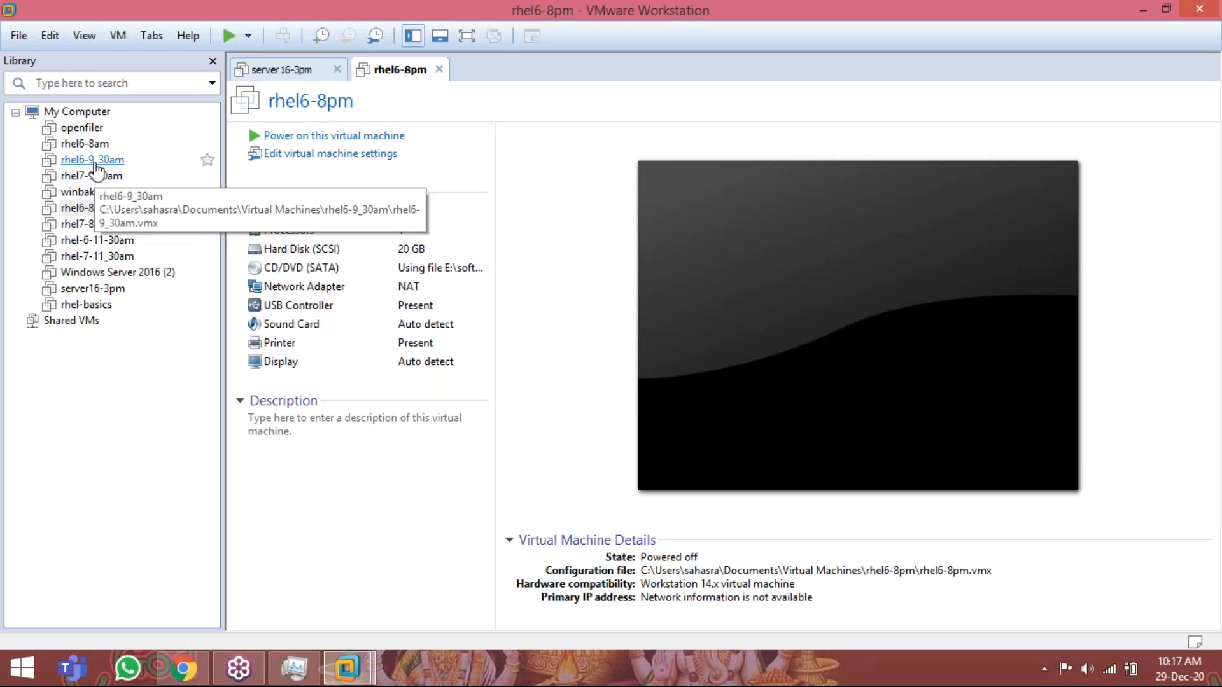
left_click(1199, 9)
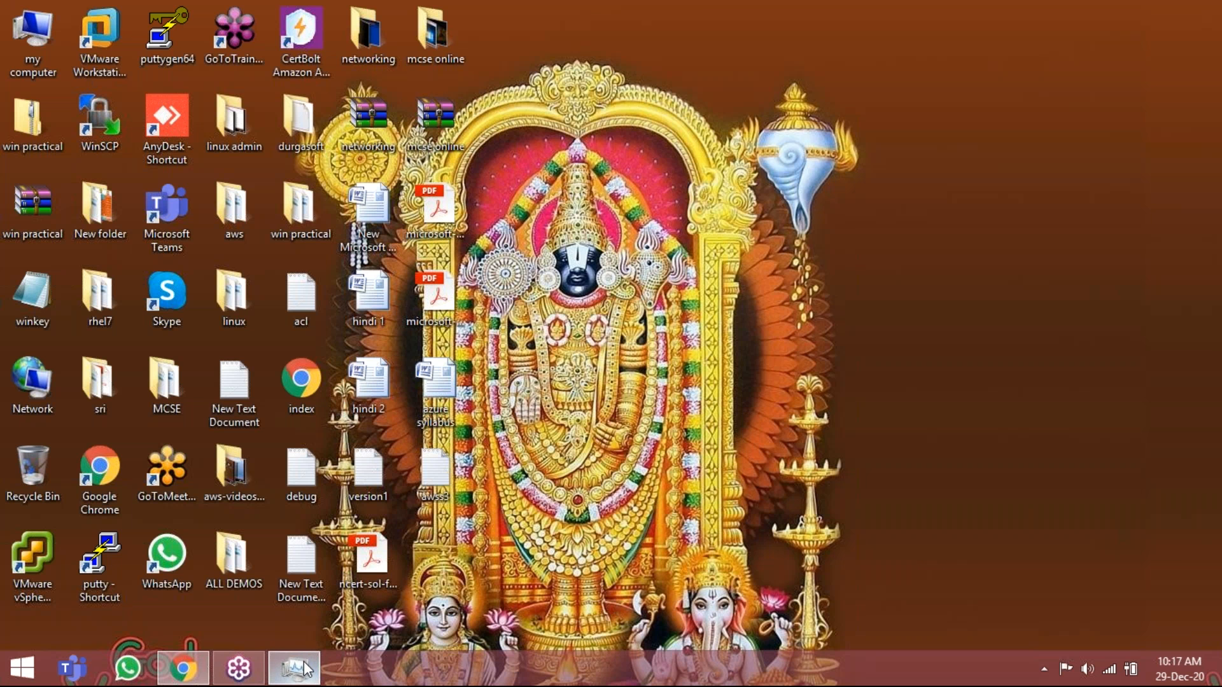
Close Task Manager and switch back to Chrome to view the Advanced Details of the instance configuration.
left_click(302, 668)
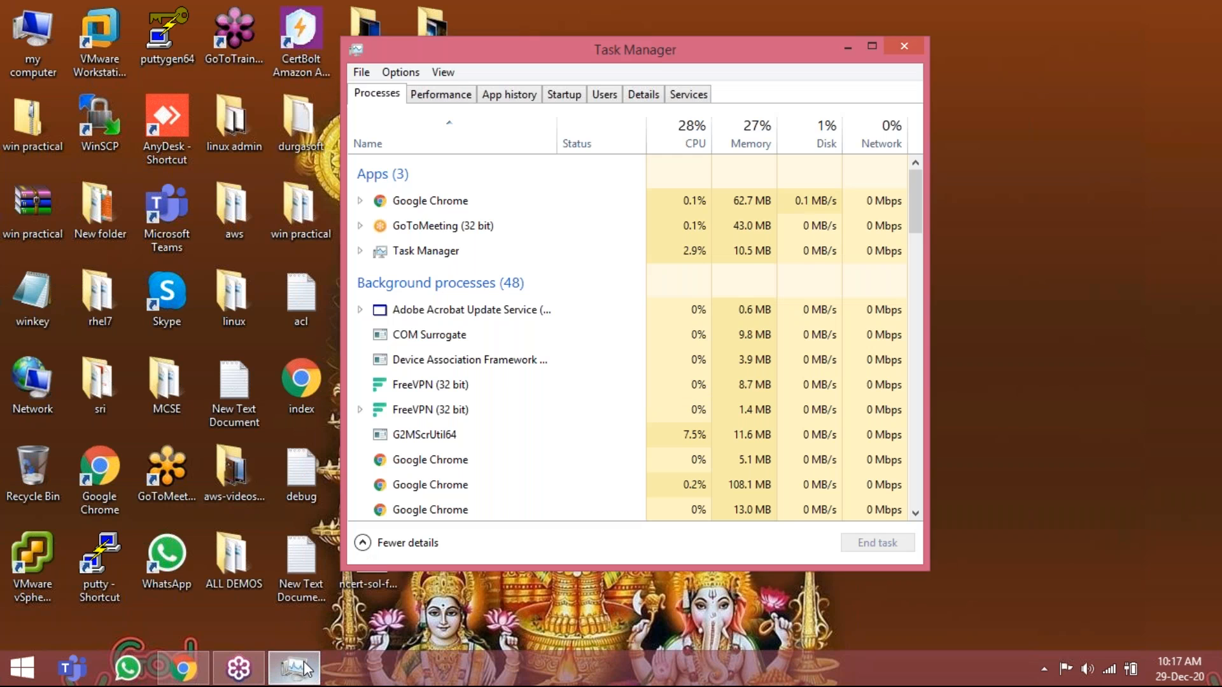
right_click(304, 668)
left_click(311, 628)
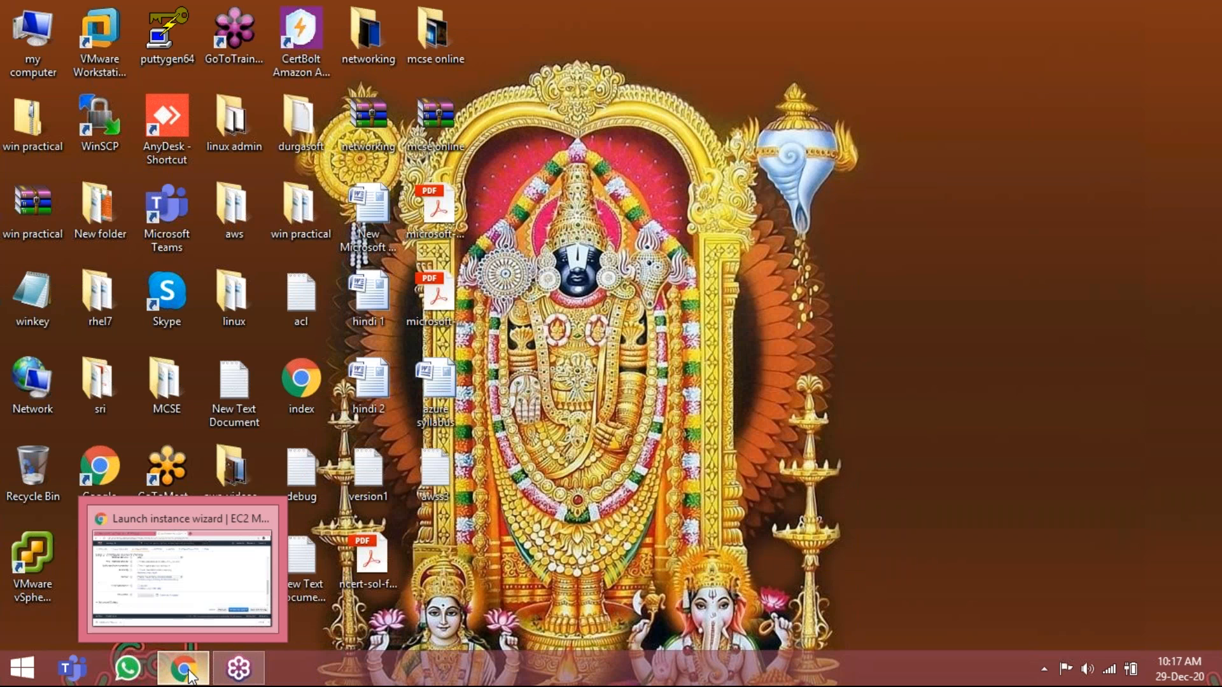
left_click(189, 674)
scroll(742, 371, "down", 4)
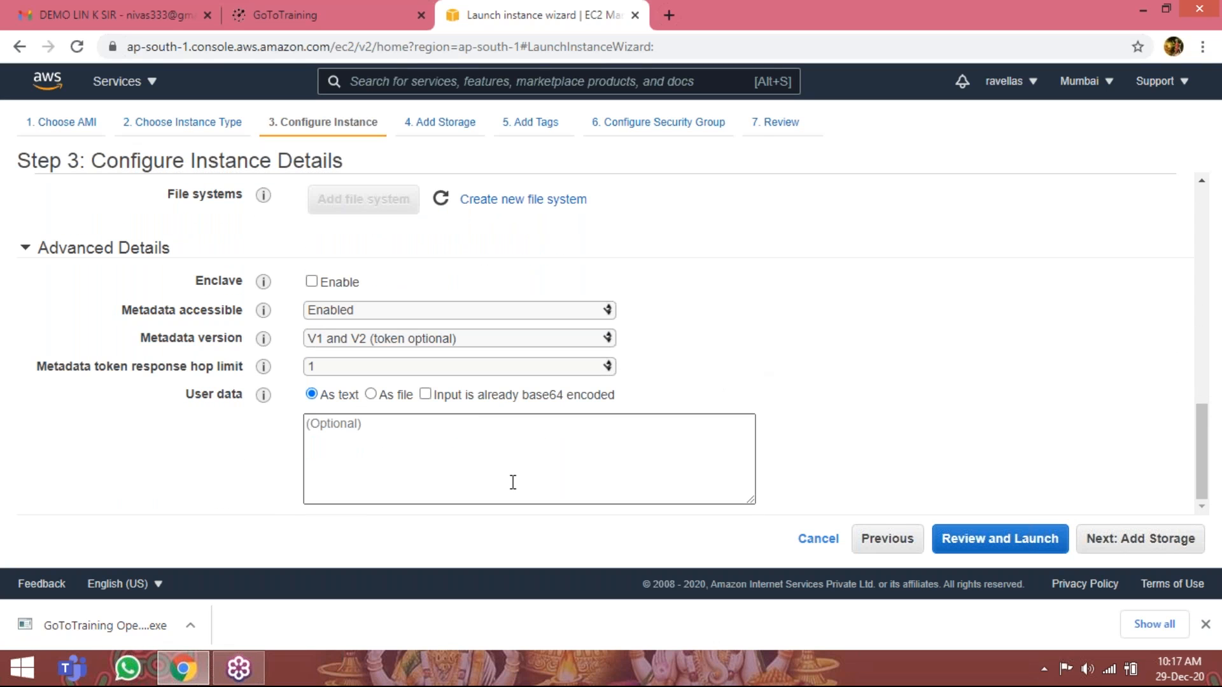
Proceed to the storage settings, keep the 8 GiB General Purpose SSD (gp2) root volume, and continue to the tags.
left_click(1090, 535)
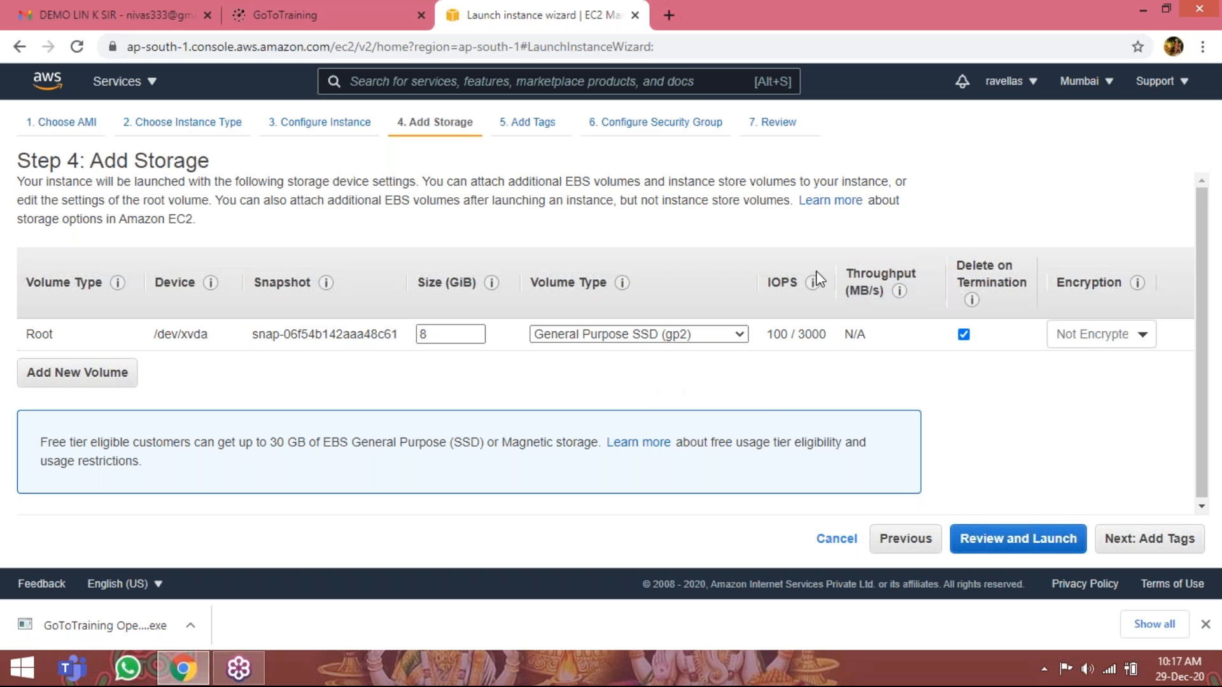
mouse_move(815, 285)
left_click(1149, 538)
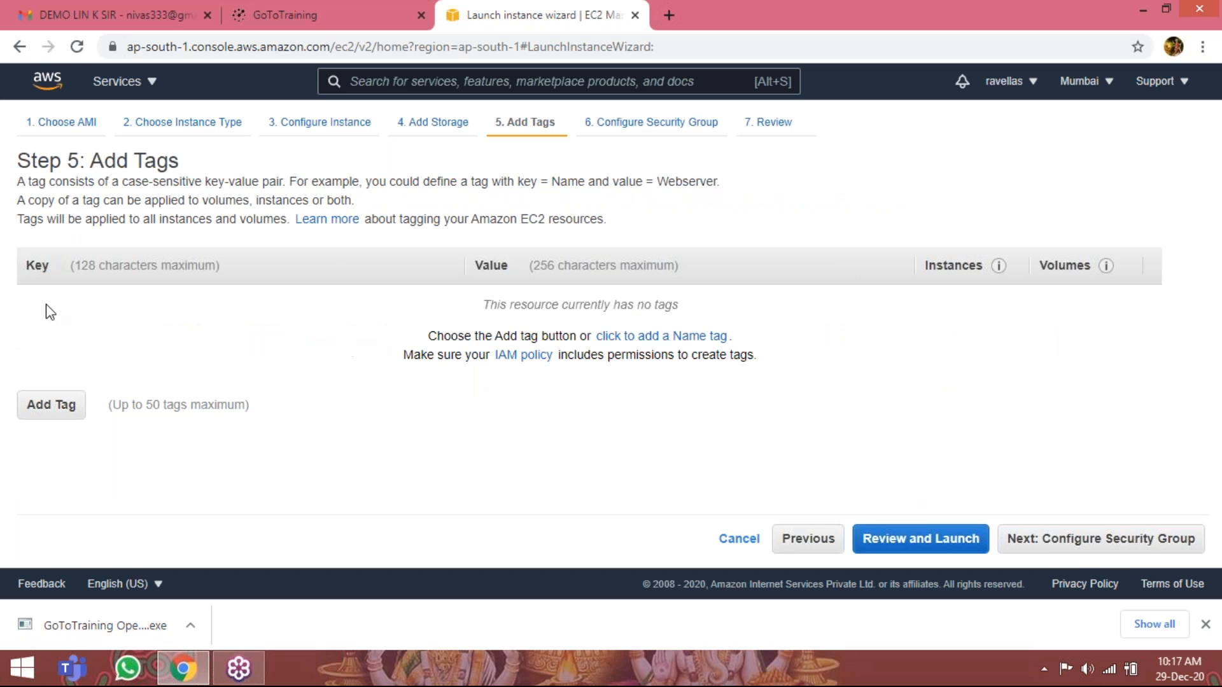
Add a tag with key Name and value mylinuxserver, and continue to the security group configuration.
left_click(48, 408)
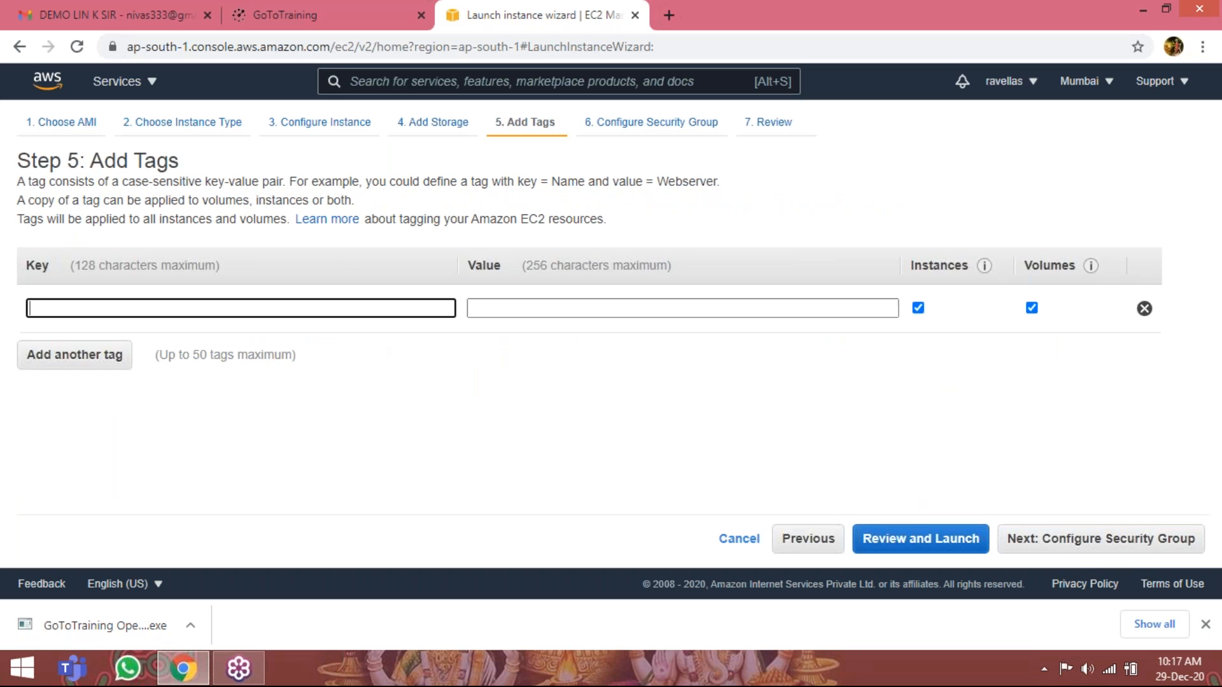
left_click(88, 302)
type("Name")
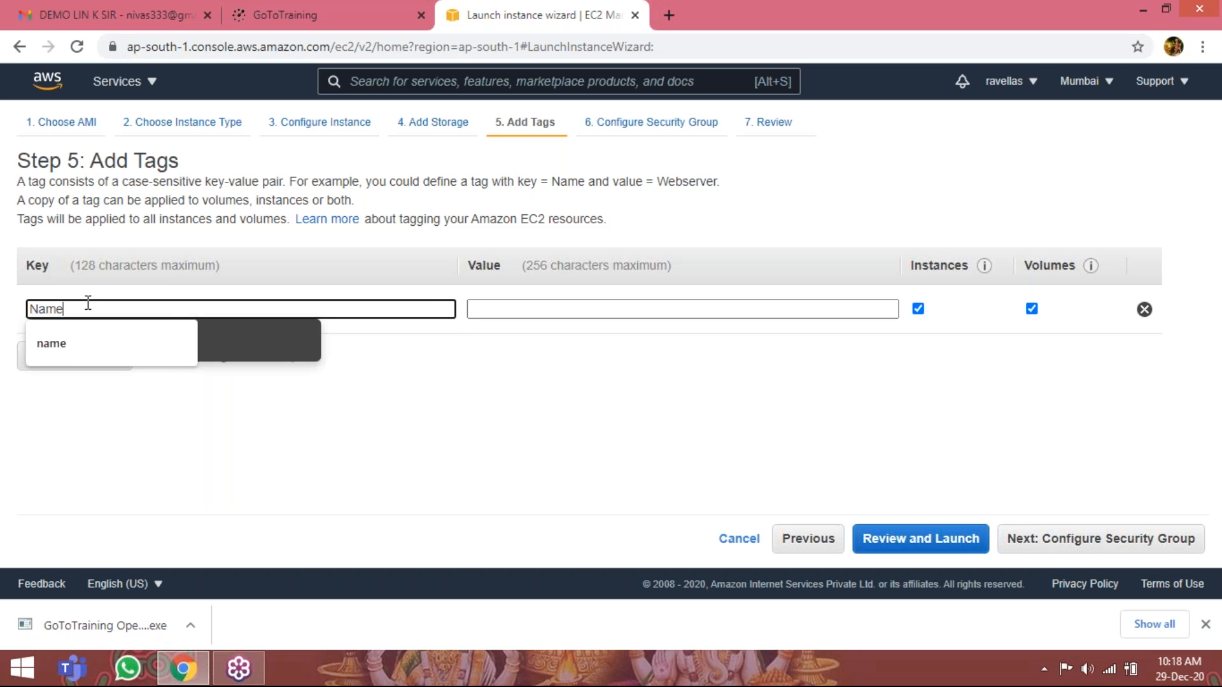
key("Tab")
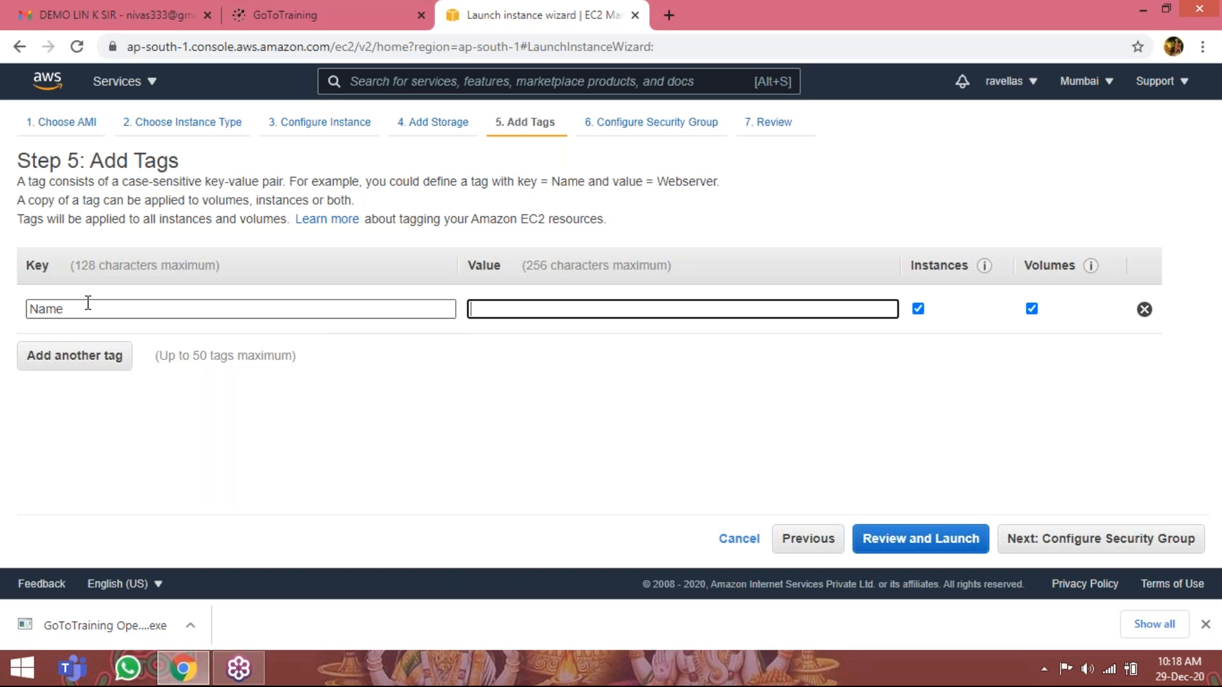
type("mylinuxserver")
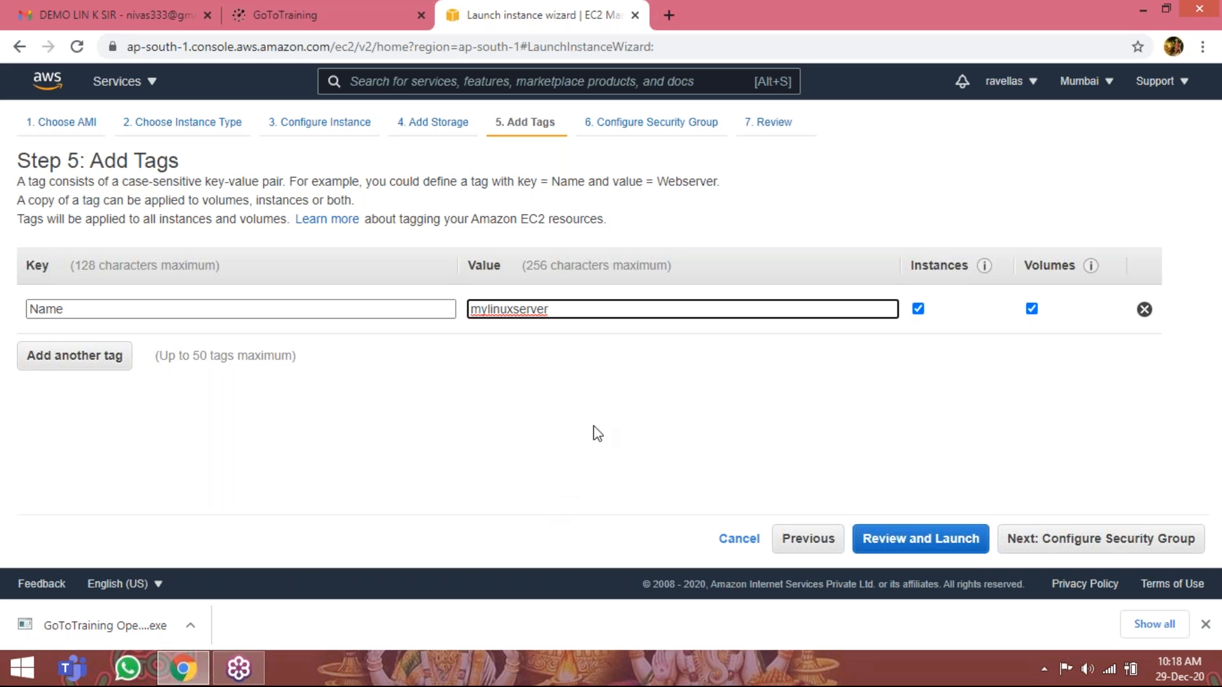
left_click(1113, 539)
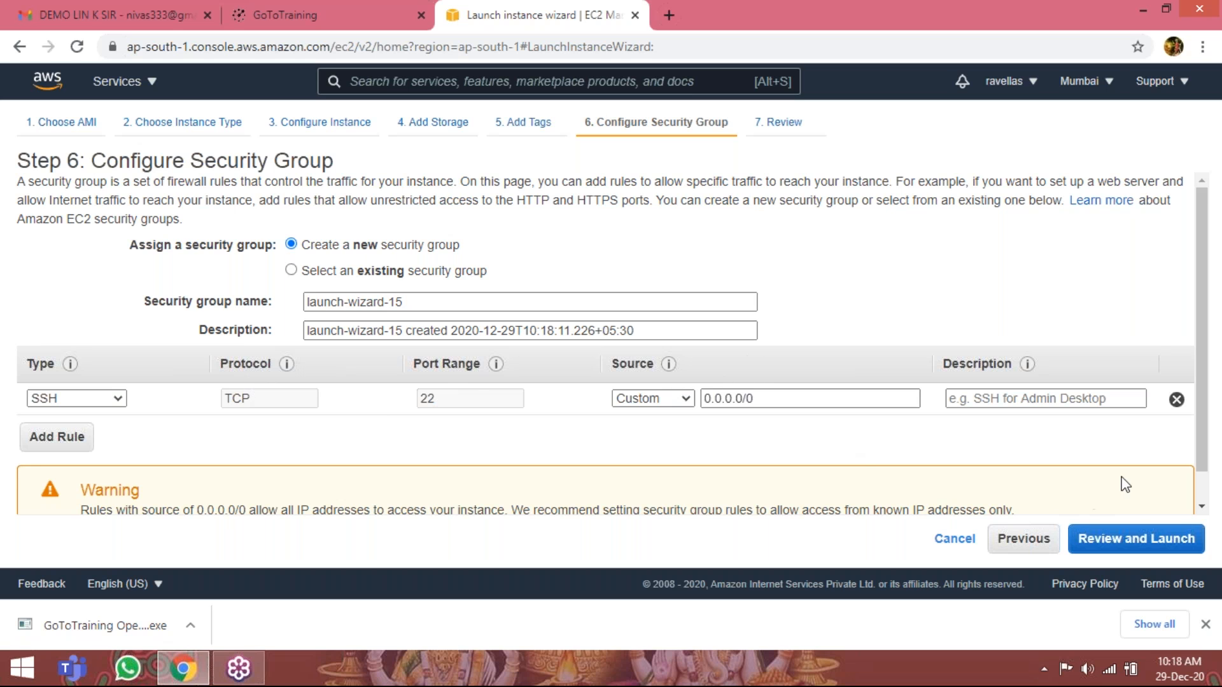
Keep the new security group with its SSH rule for port 22 from 0.0.0.0/0 and proceed to the instance launch review.
scroll(1123, 497, "down", 1)
left_click(1081, 539)
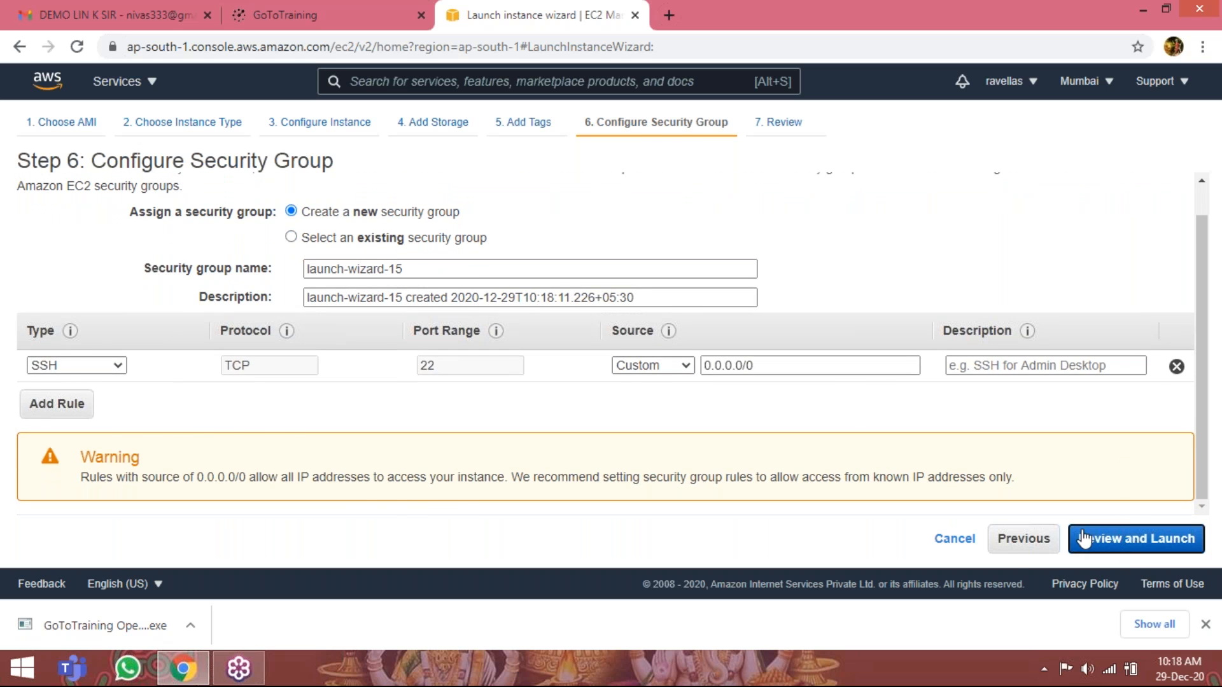
scroll(801, 429, "down", 5)
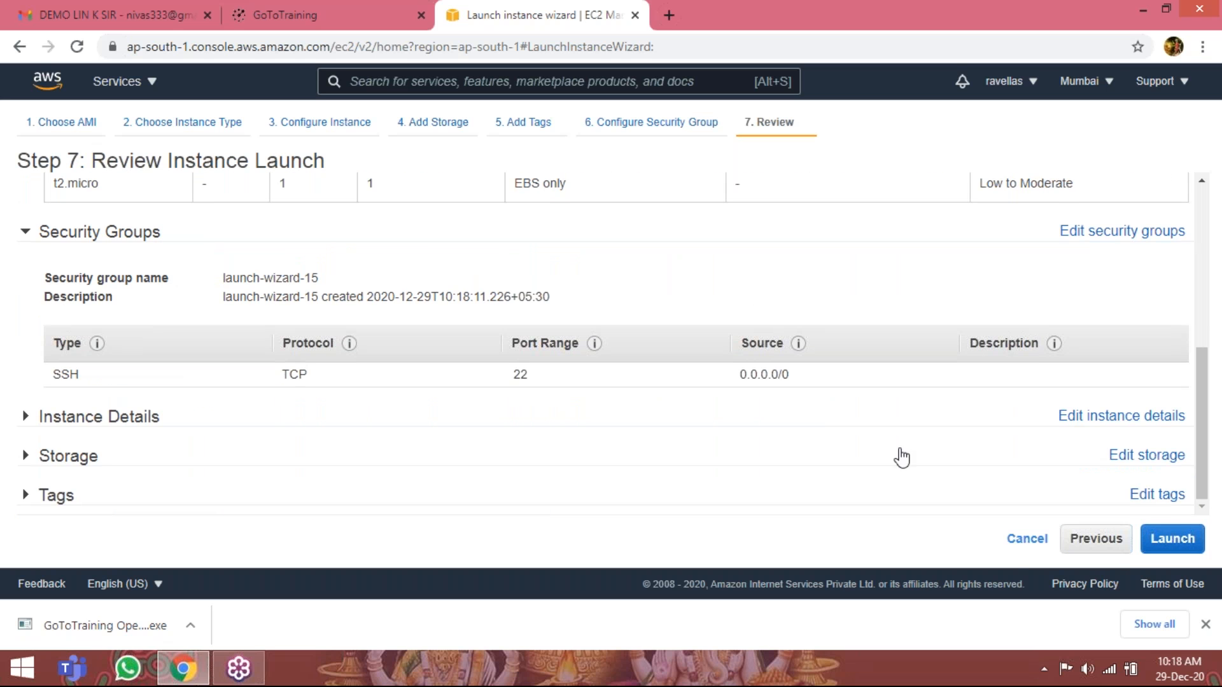
Start the launch, create a new key pair named ds9lxkey, and download its private key file.
left_click(1172, 541)
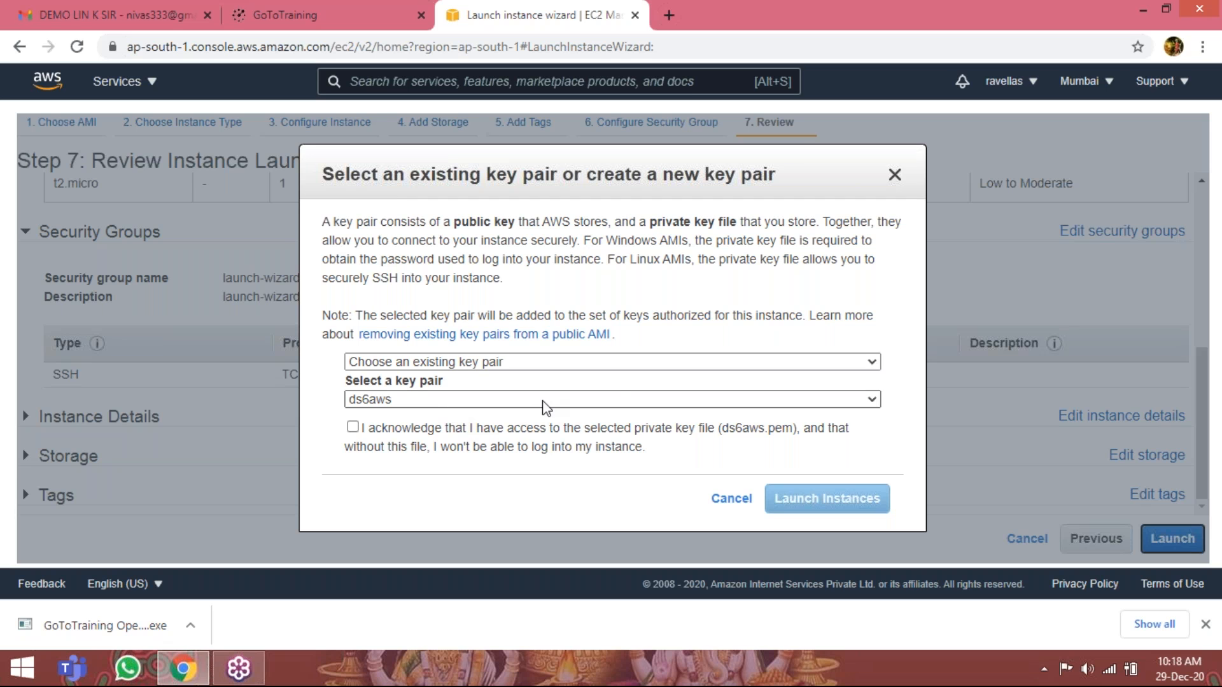
left_click(871, 363)
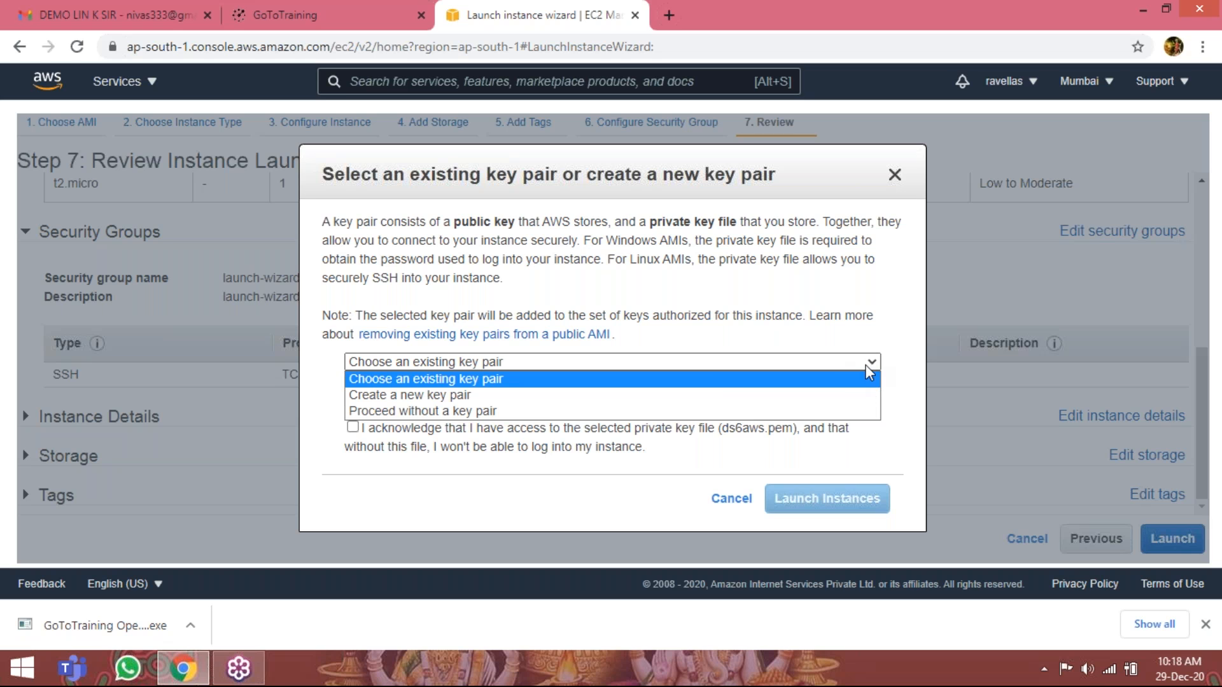
left_click(699, 396)
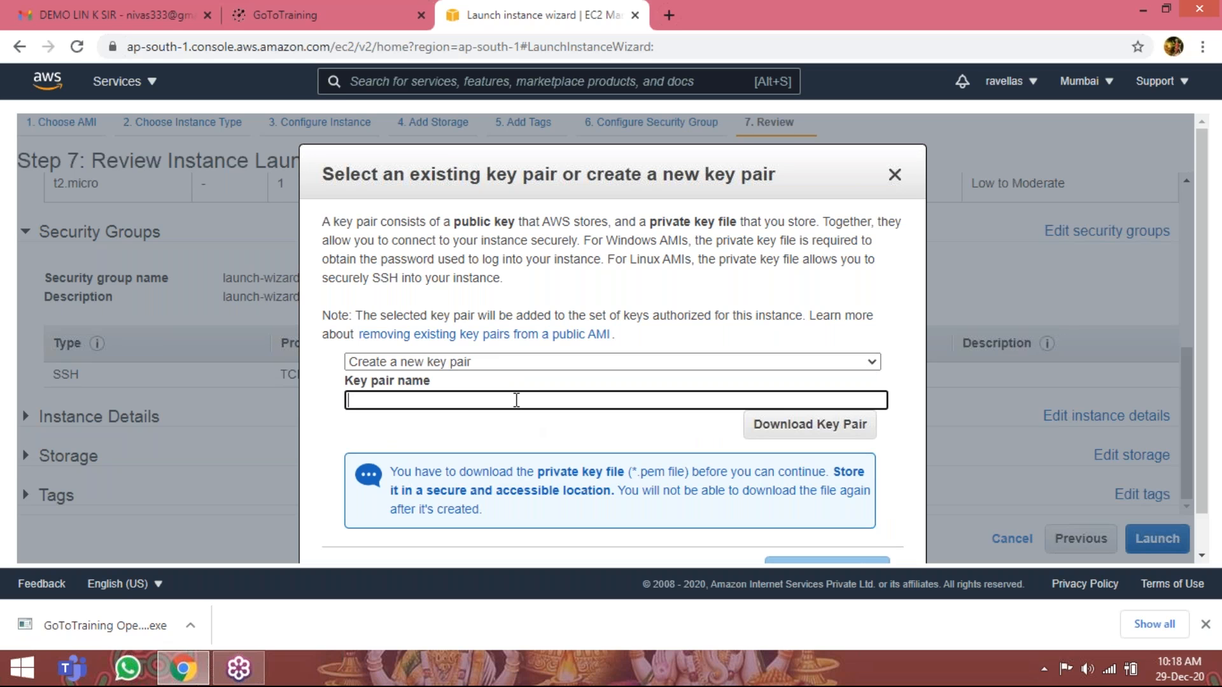
type("ds")
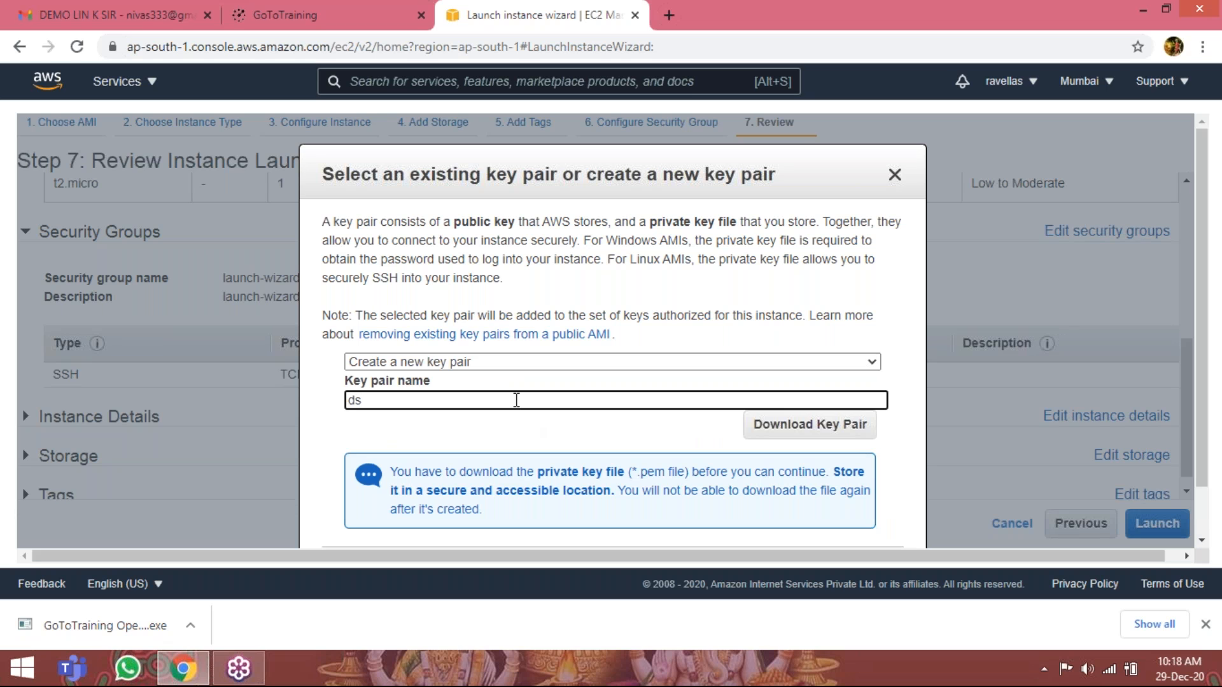
type("9")
type("lun")
key("BackSpace")
key("BackSpace")
type("xkey")
left_click(814, 433)
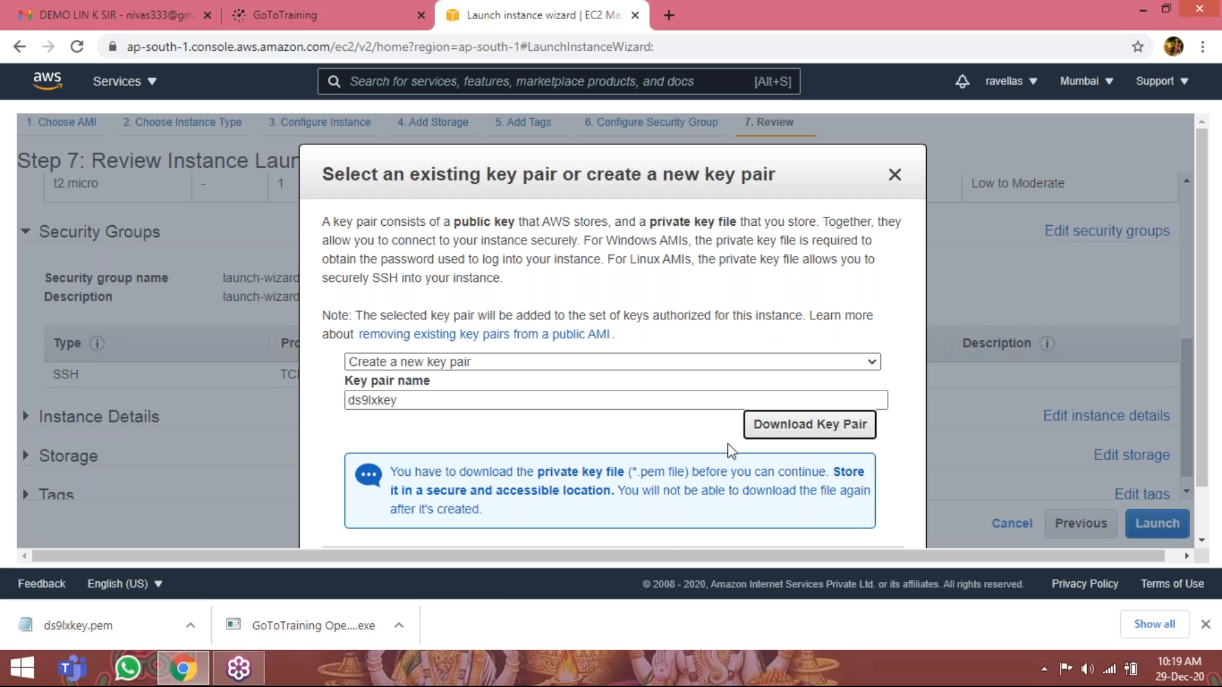
Choose the existing key pair ds9lxkey, acknowledge access to its private key file, and launch the instance.
left_click(873, 365)
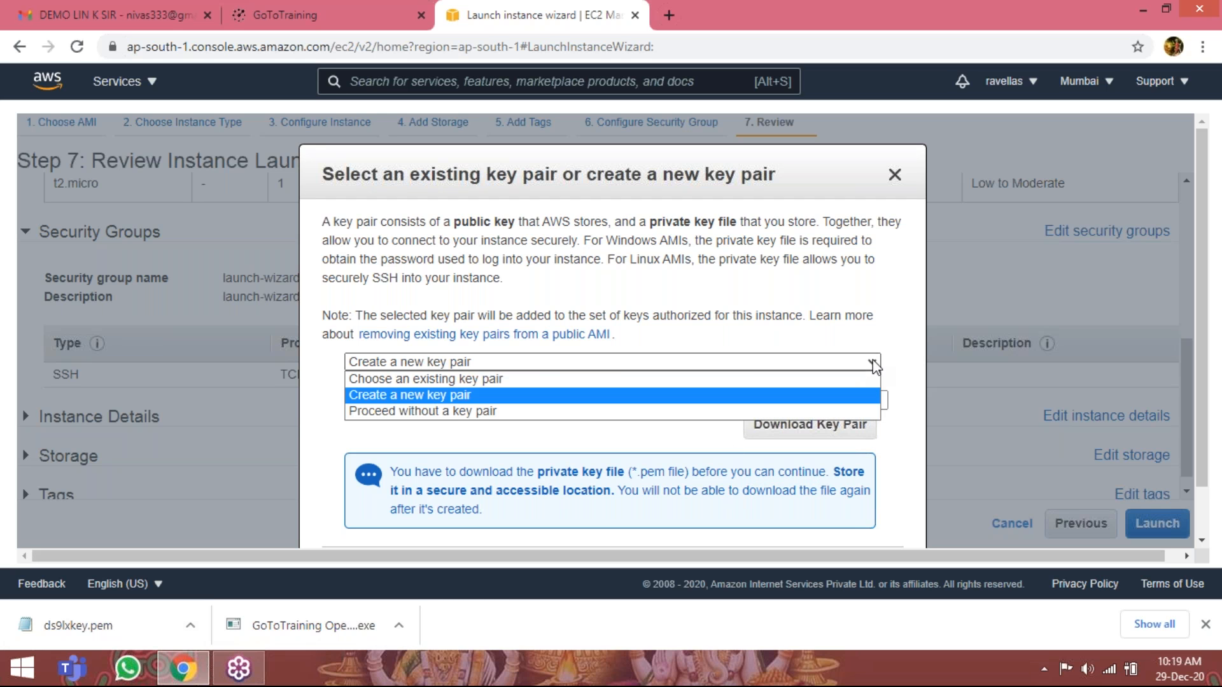
left_click(503, 380)
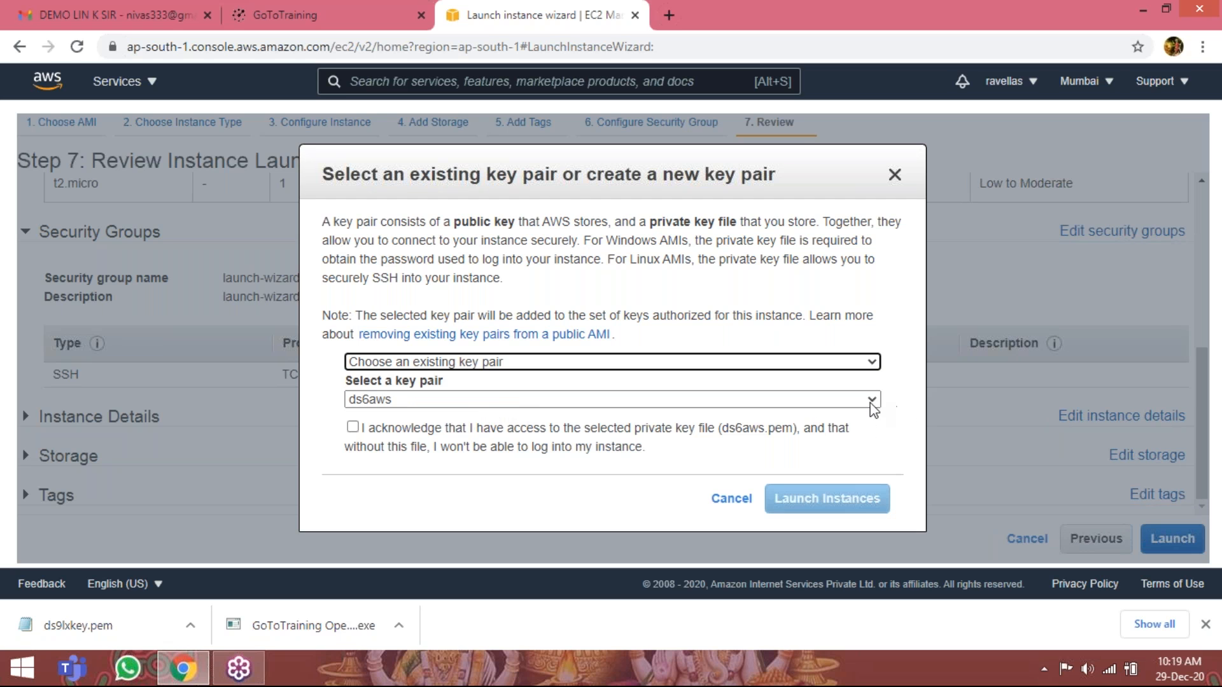
left_click(846, 402)
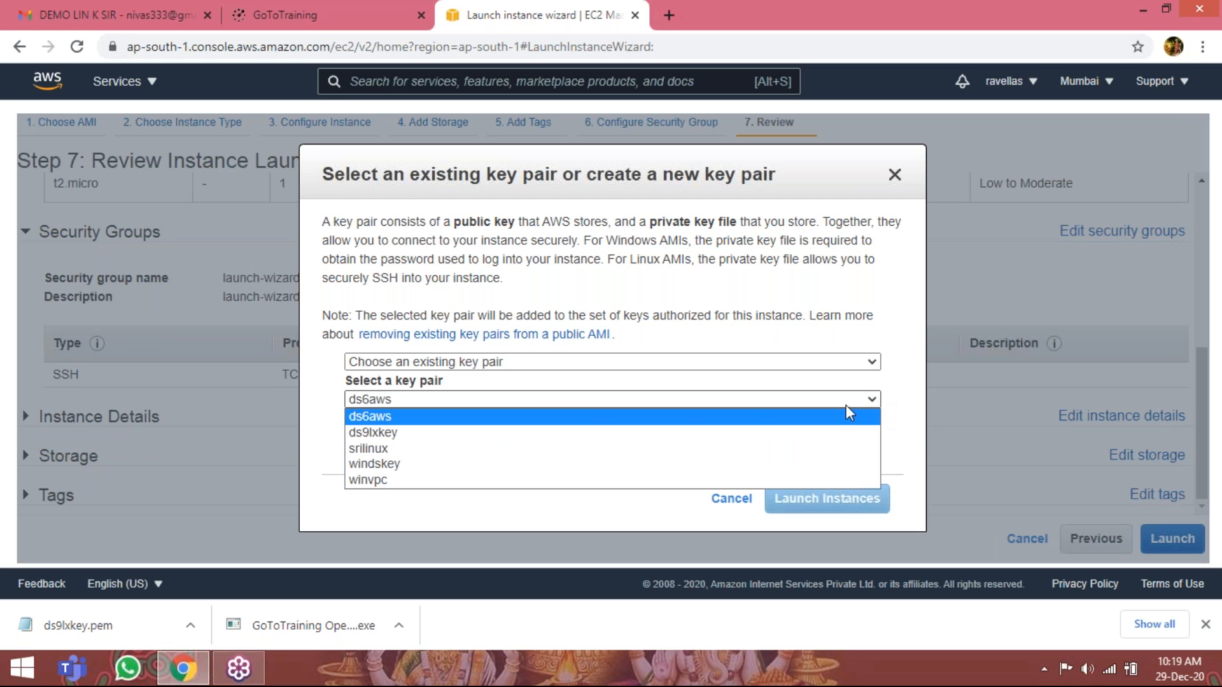
left_click(524, 431)
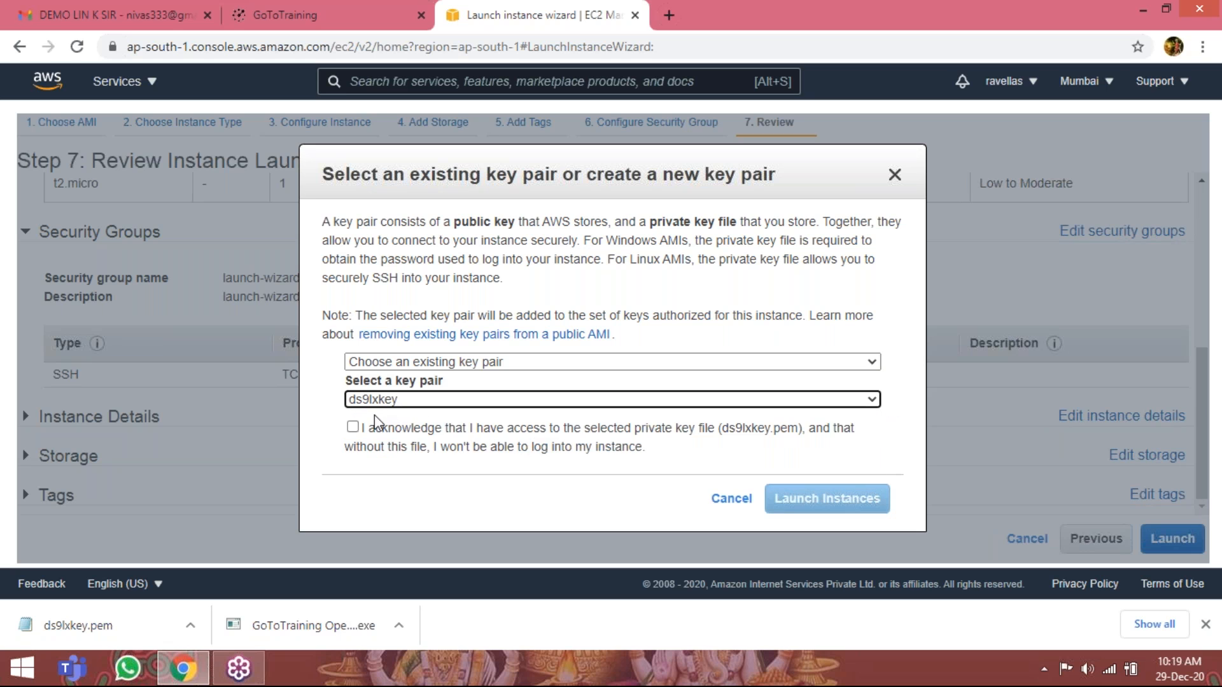
left_click(358, 429)
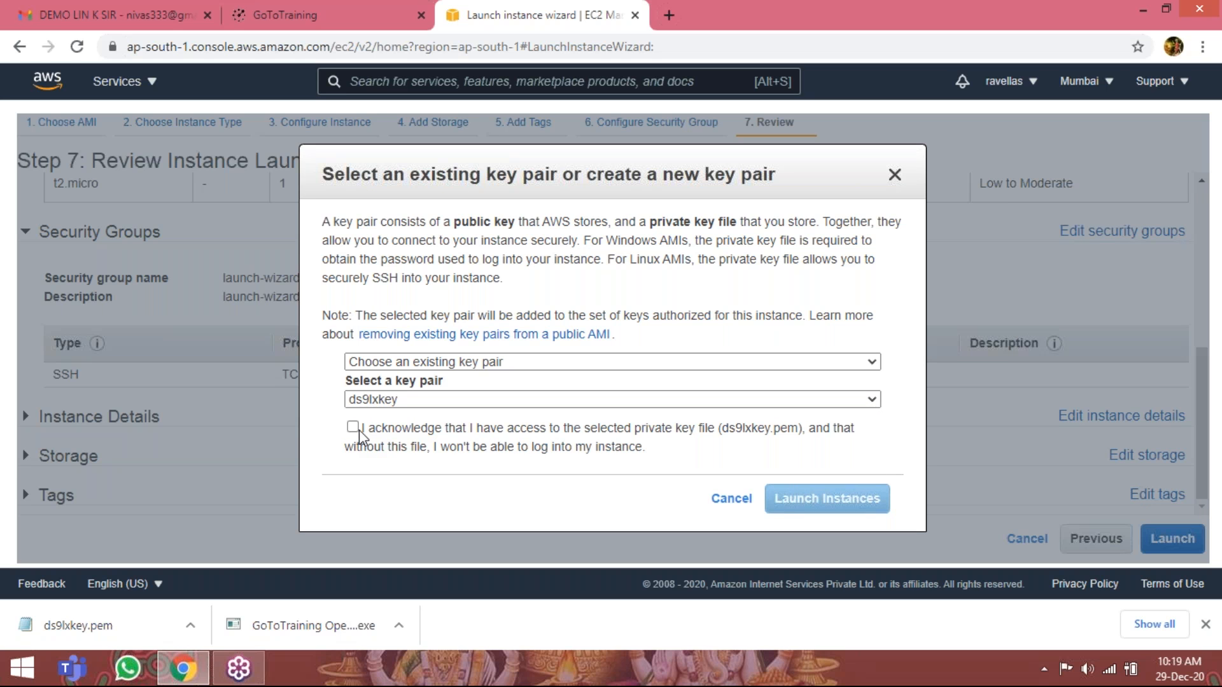
left_click(357, 430)
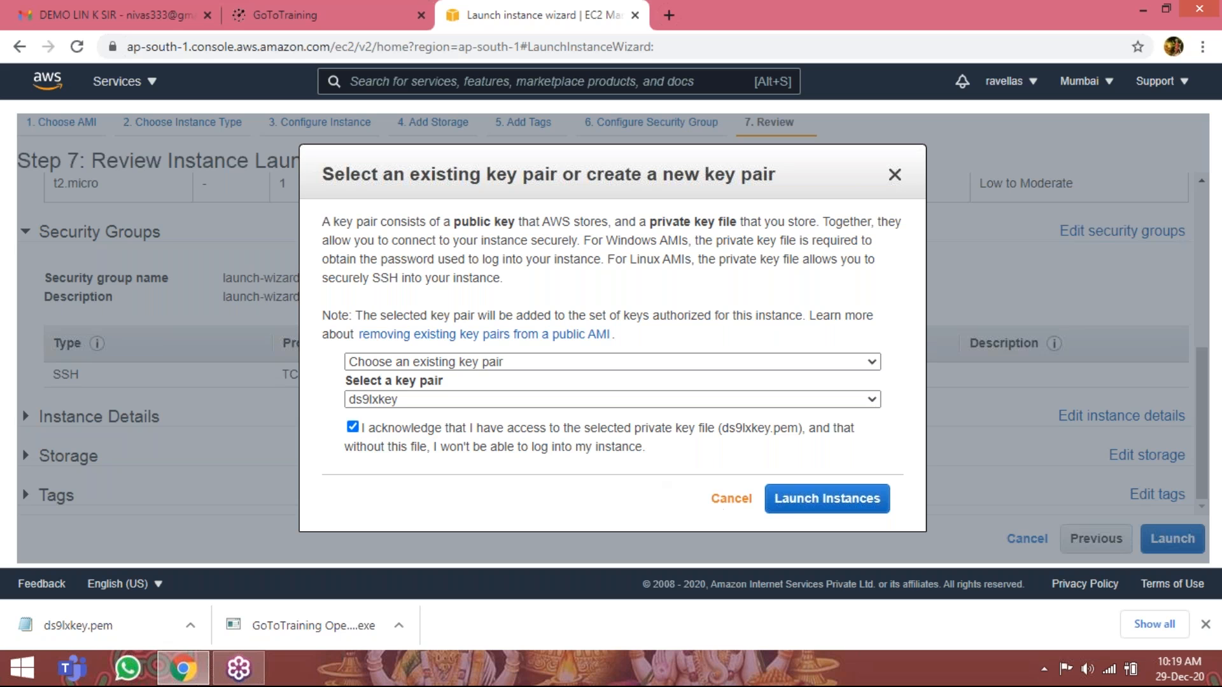
left_click(815, 502)
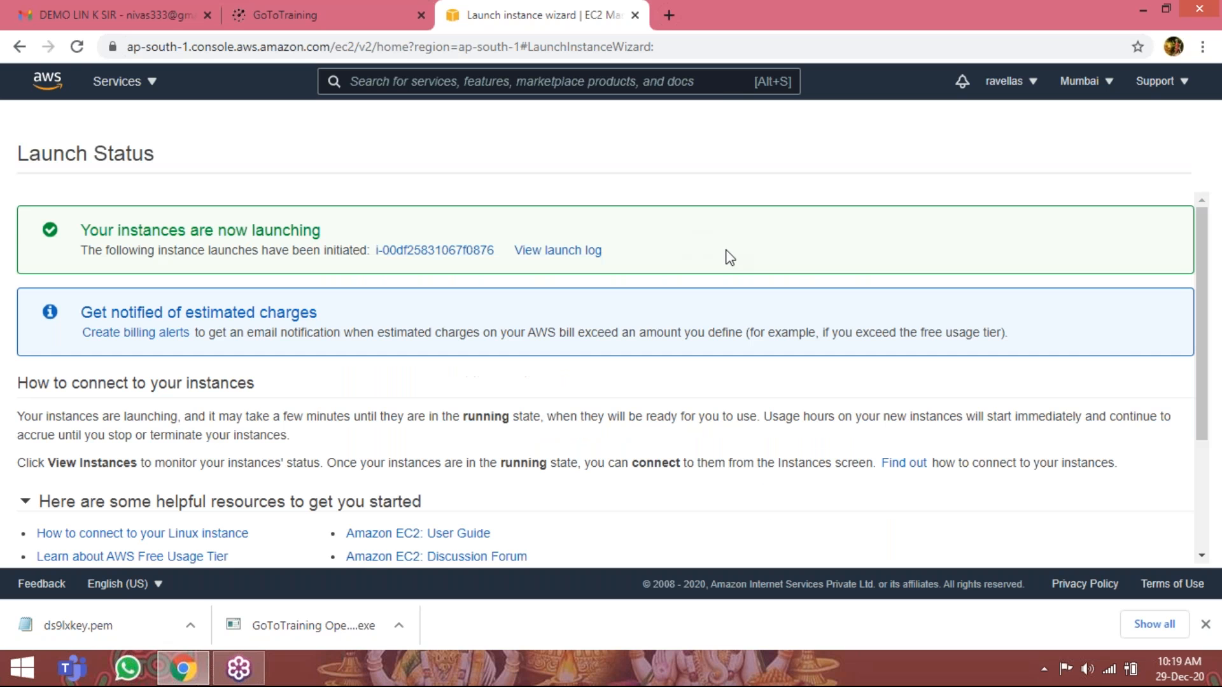
Open the instances list, look through the description of mylinuxserver, and copy its IPv4 public IP.
scroll(709, 286, "down", 3)
left_click(1132, 550)
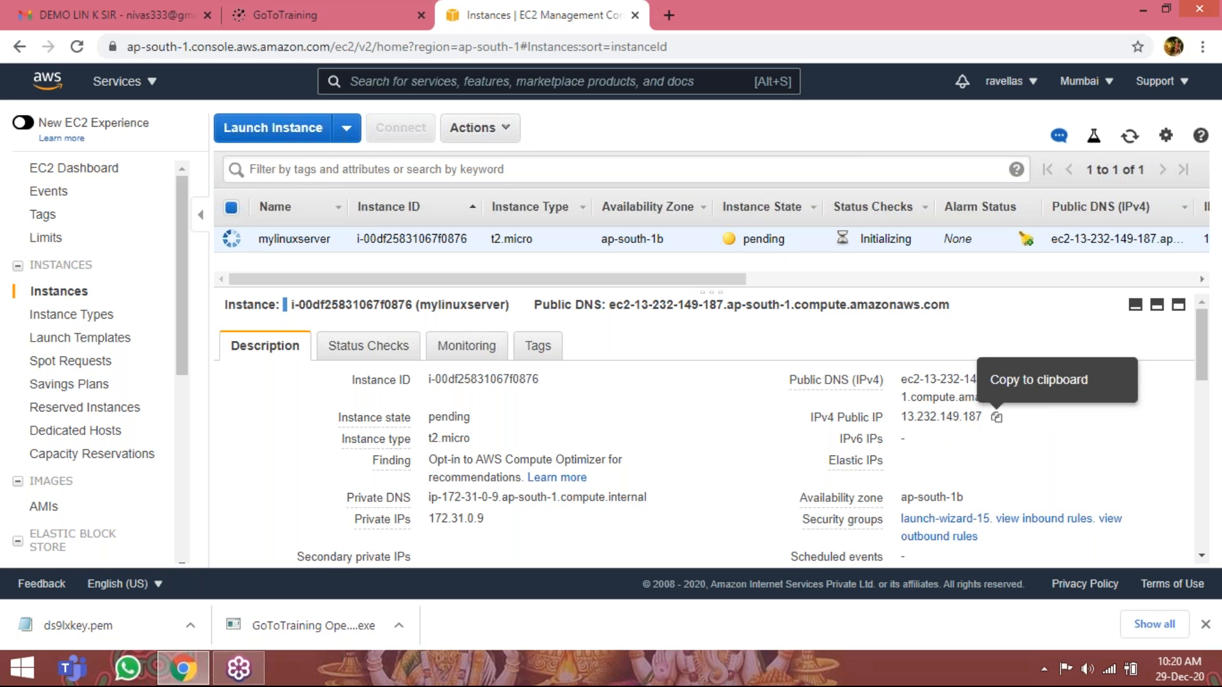
scroll(996, 417, "down", 1)
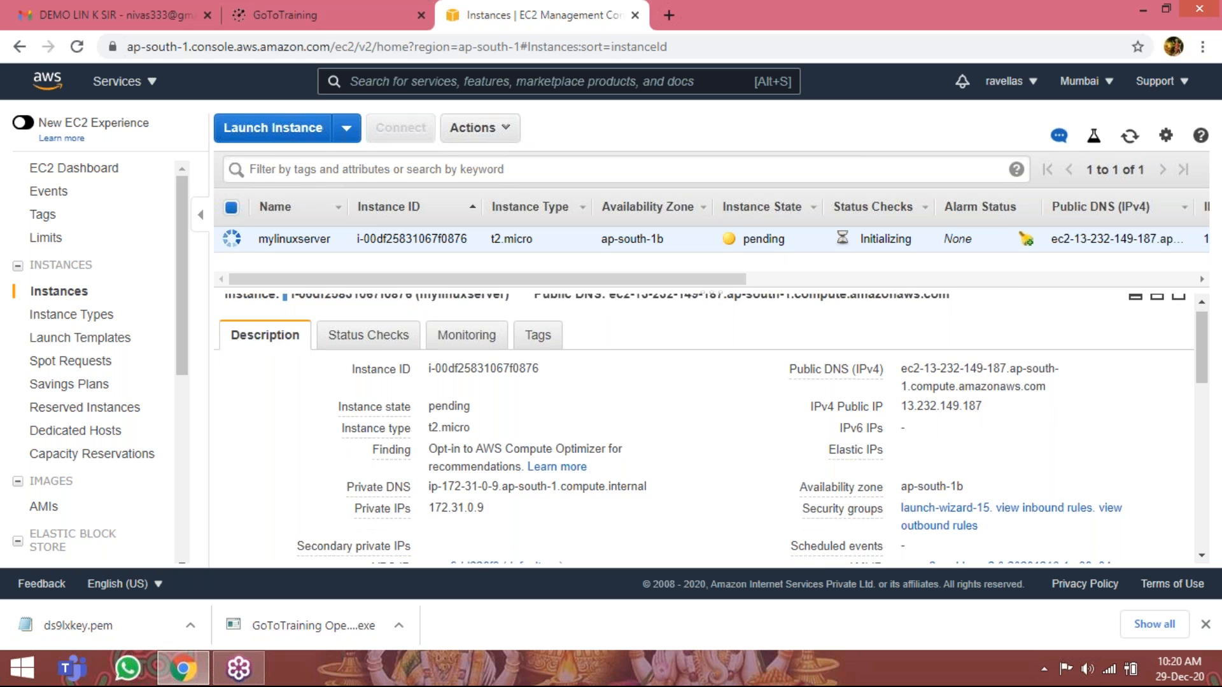
scroll(439, 445, "down", 1)
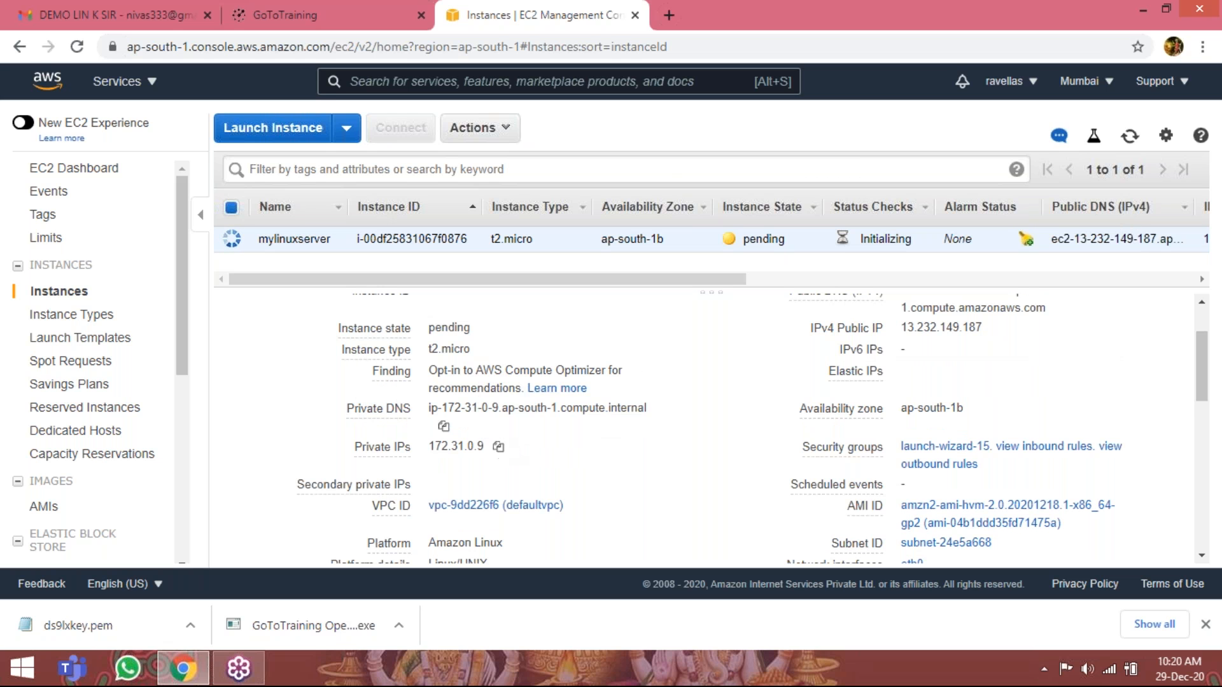
scroll(675, 405, "up", 2)
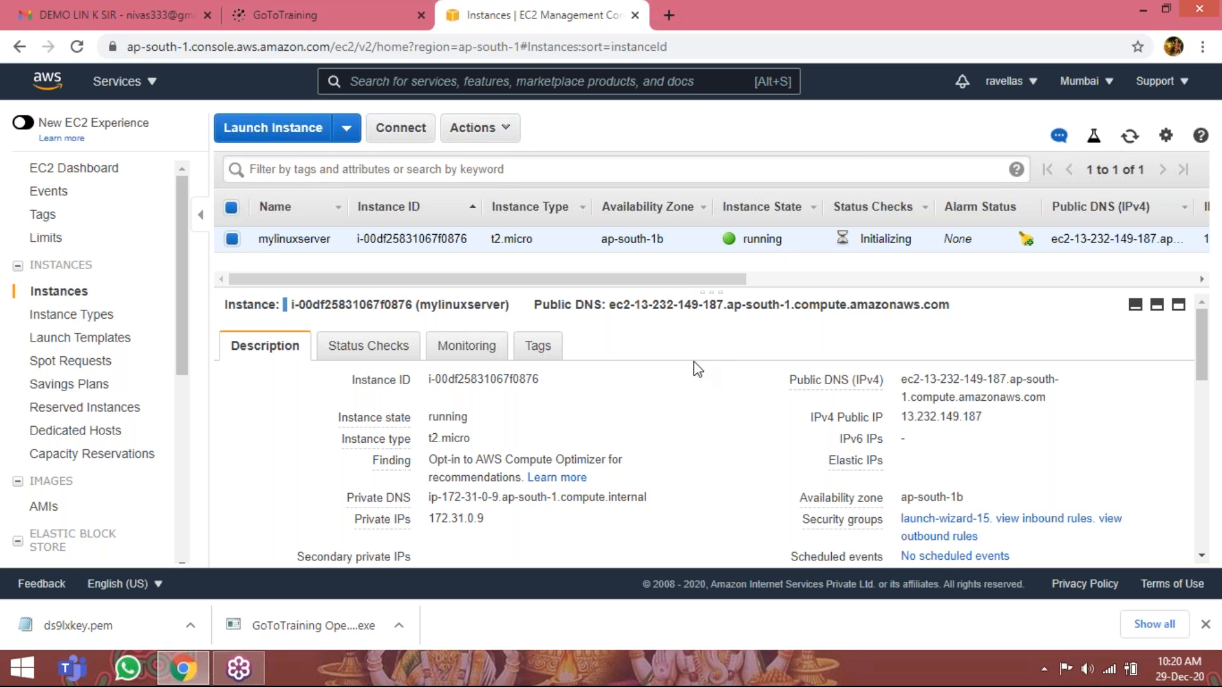
scroll(694, 362, "down", 10)
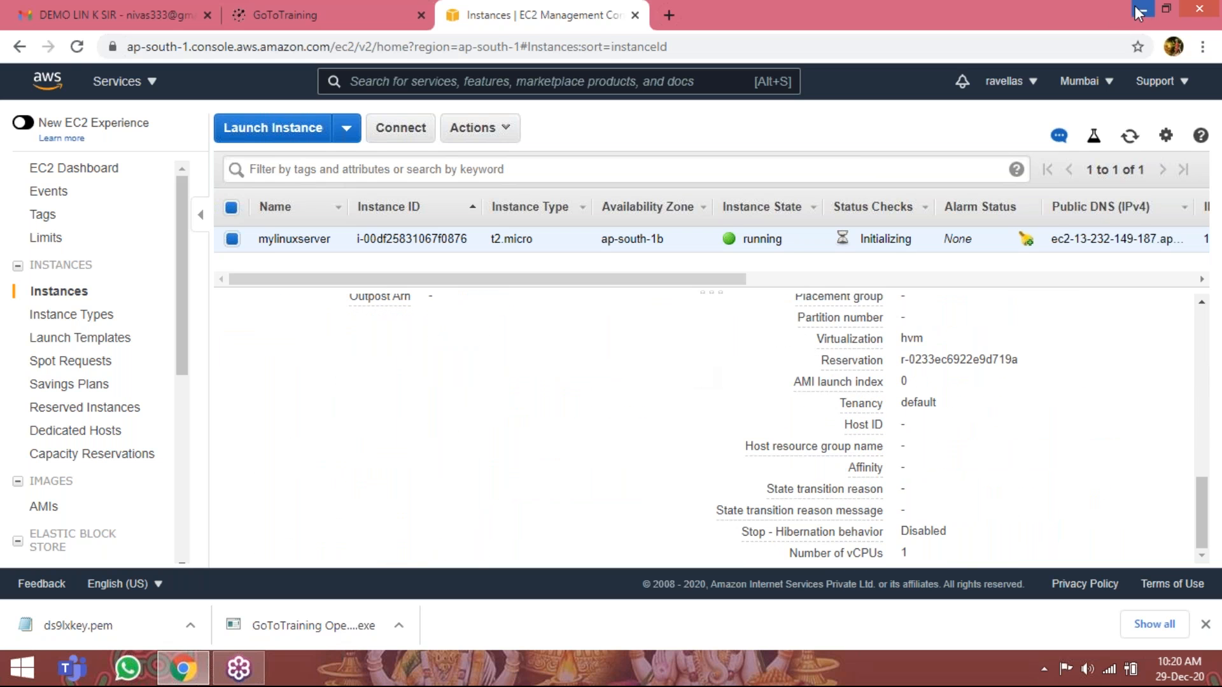
scroll(929, 413, "up", 4)
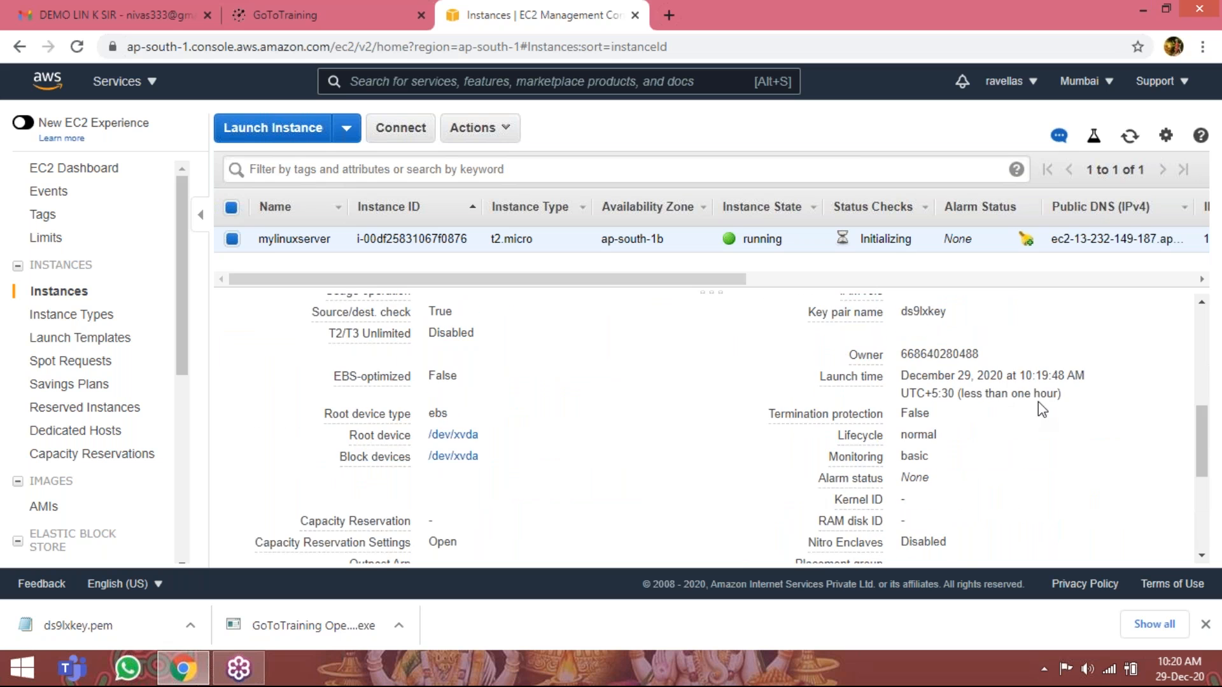
scroll(1026, 376, "up", 5)
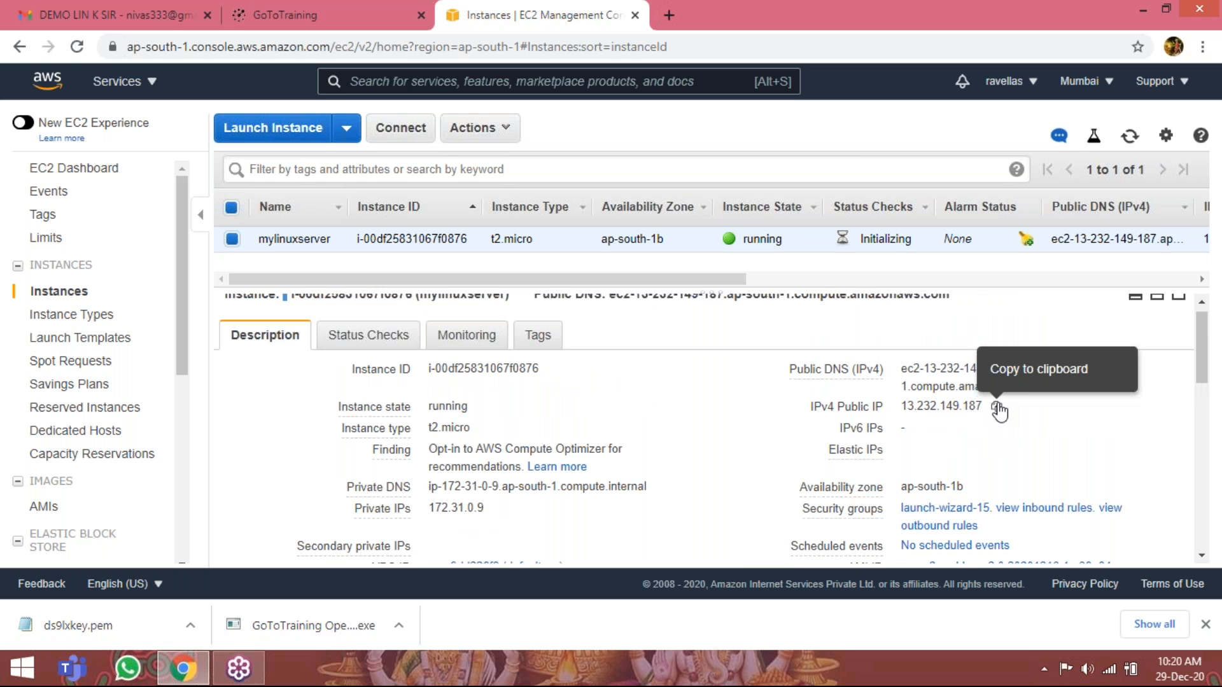
left_click(995, 407)
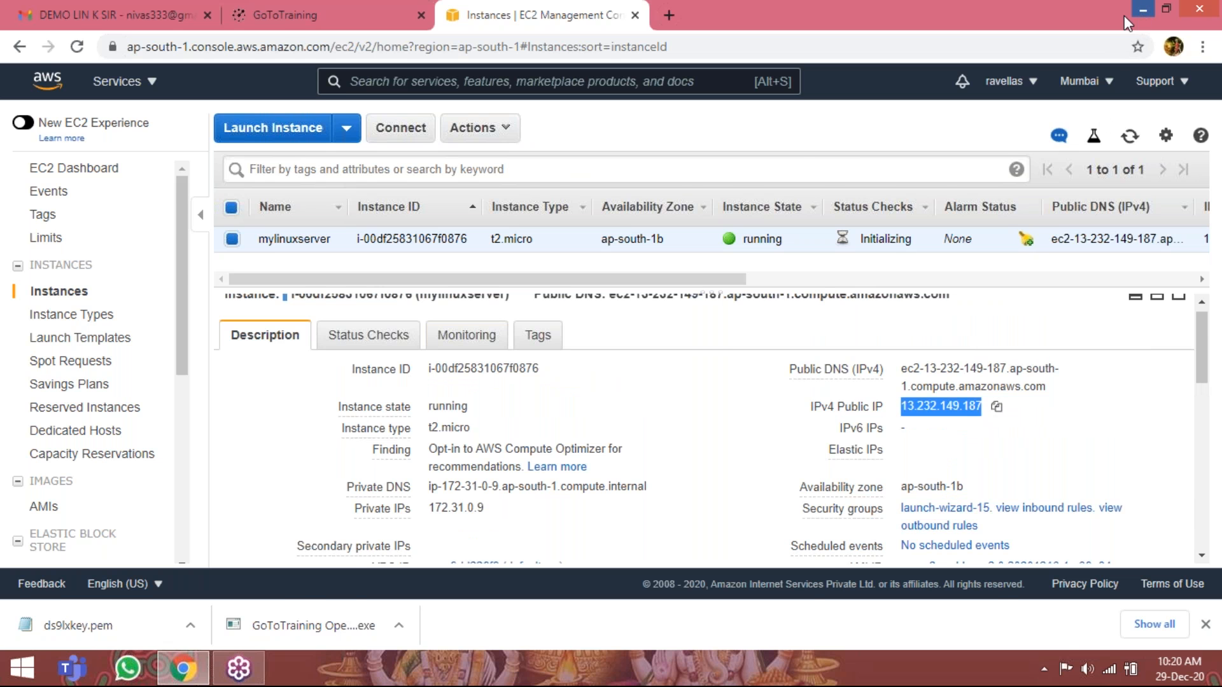
Switch to PuTTYgen, show all file types, and load the ds9lxkey .pem private key from Downloads.
left_click(1142, 12)
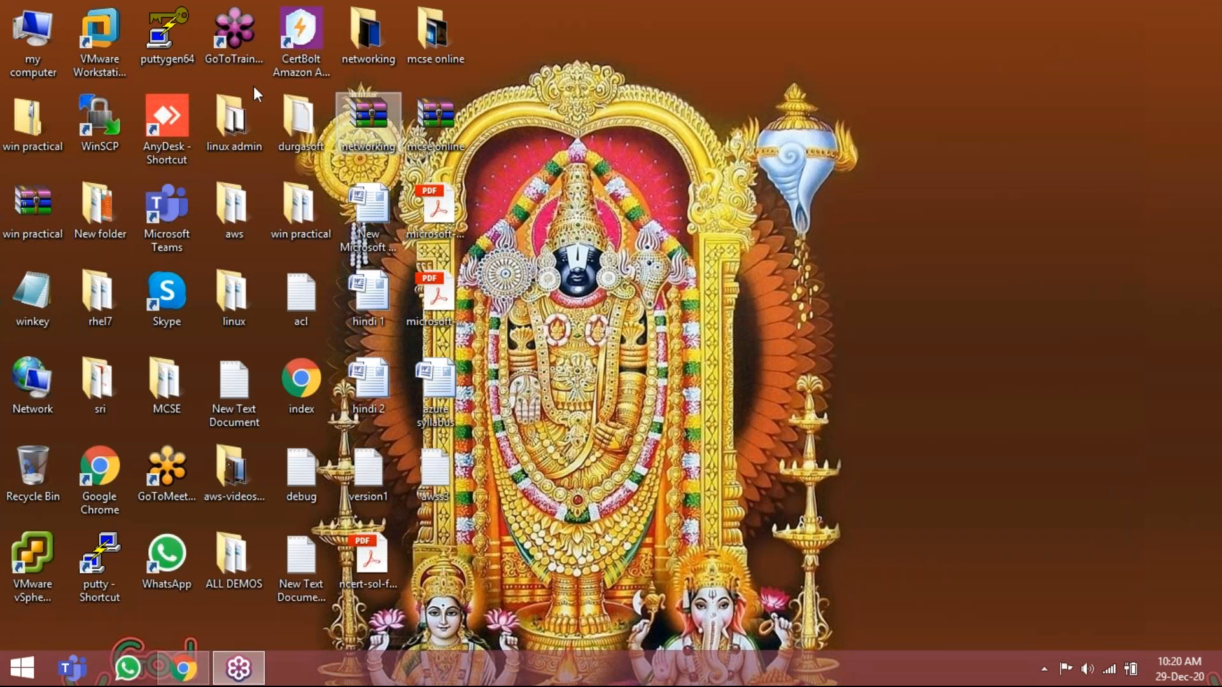
double_click(167, 46)
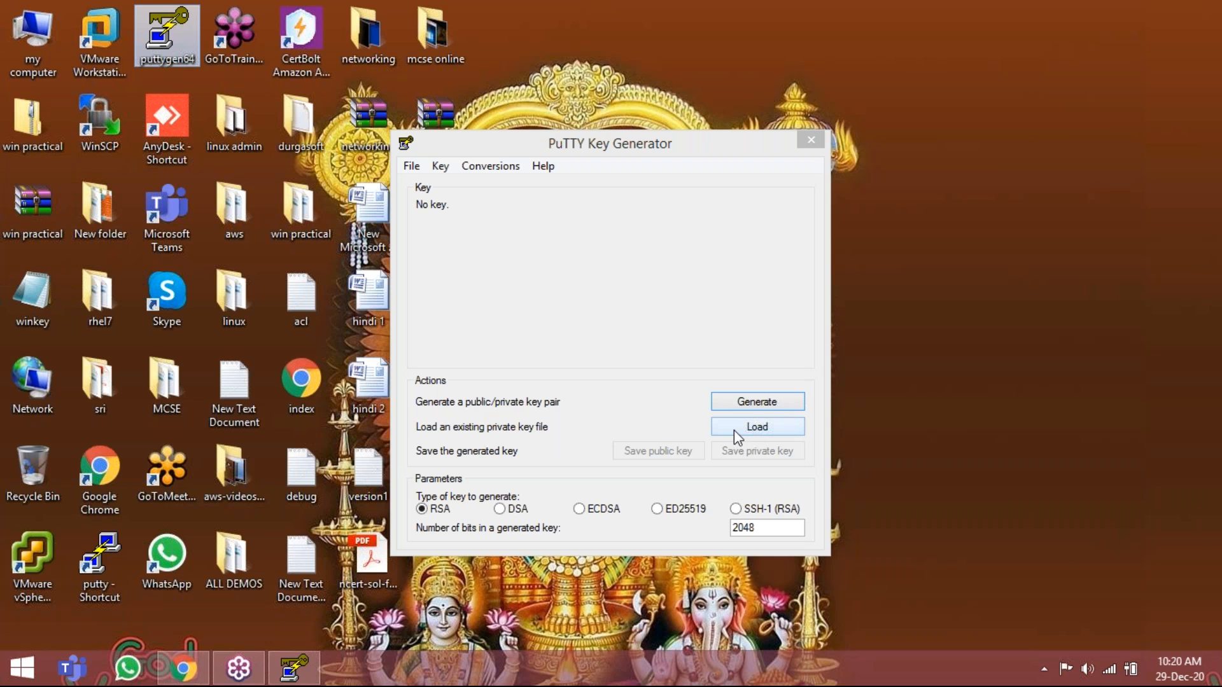
left_click(735, 432)
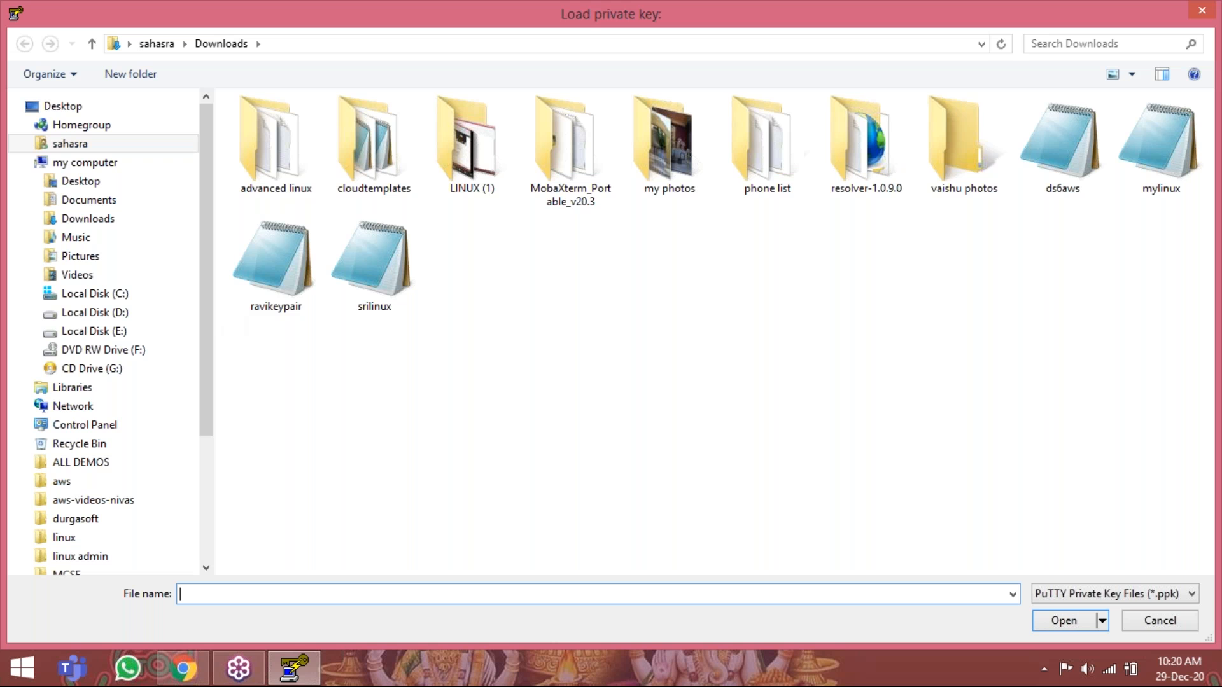
left_click(1191, 594)
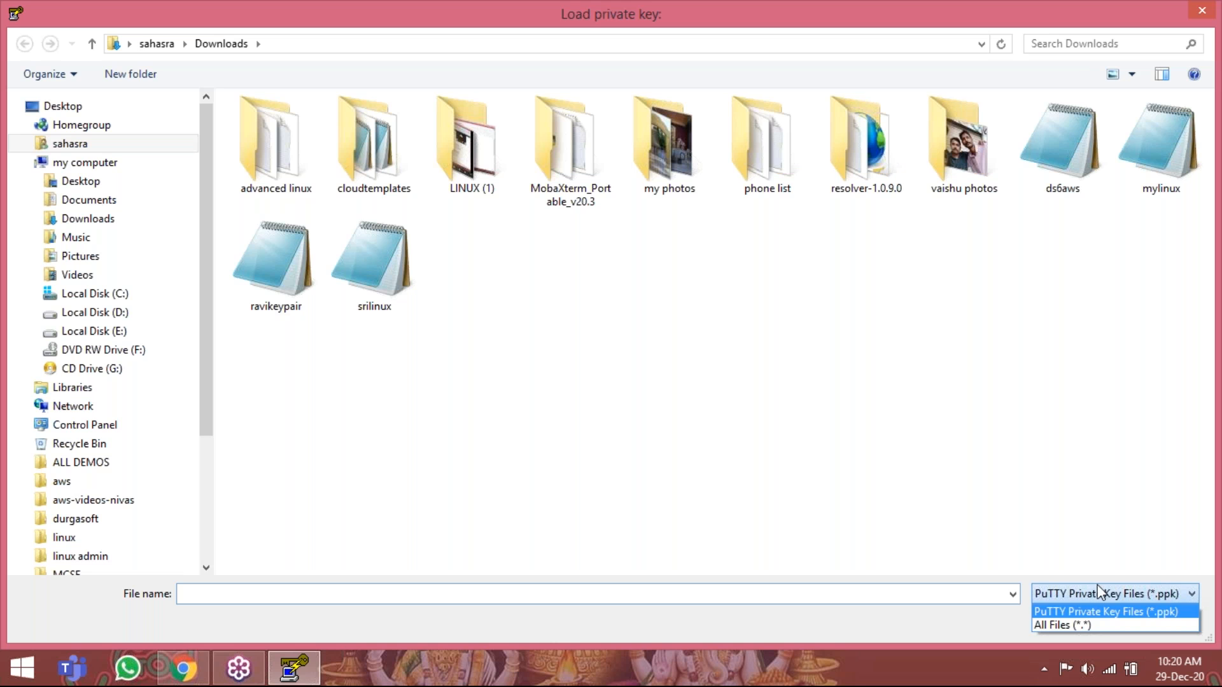
left_click(1101, 627)
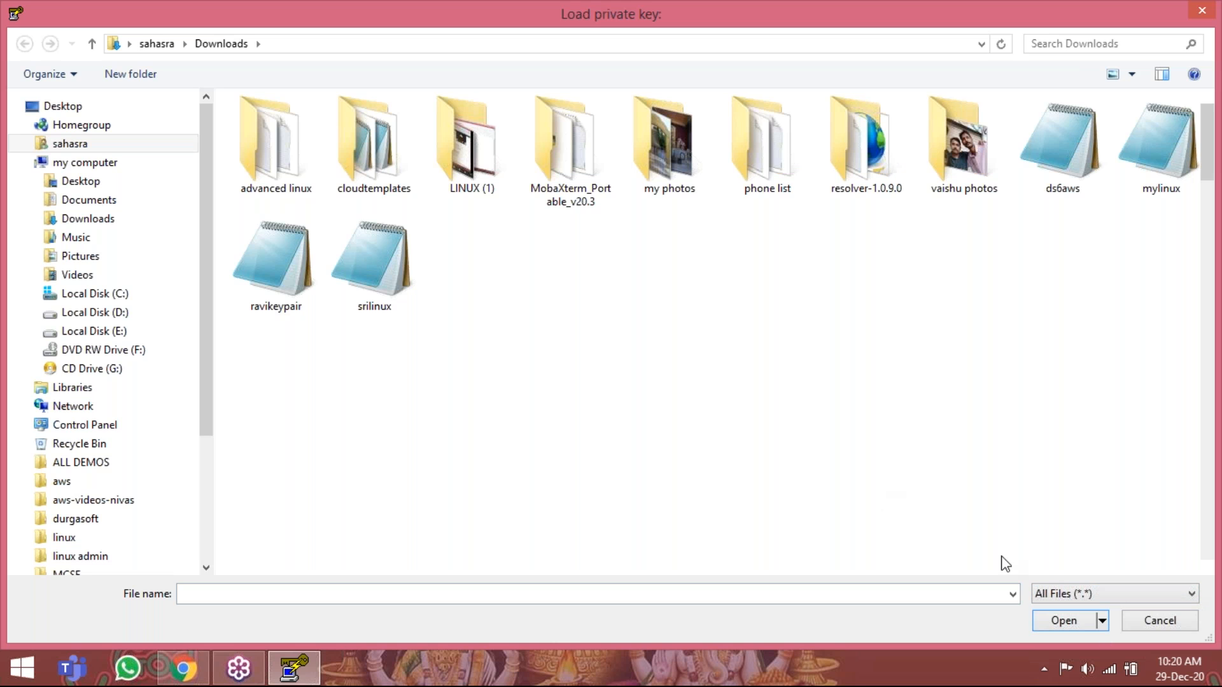
left_click(603, 415)
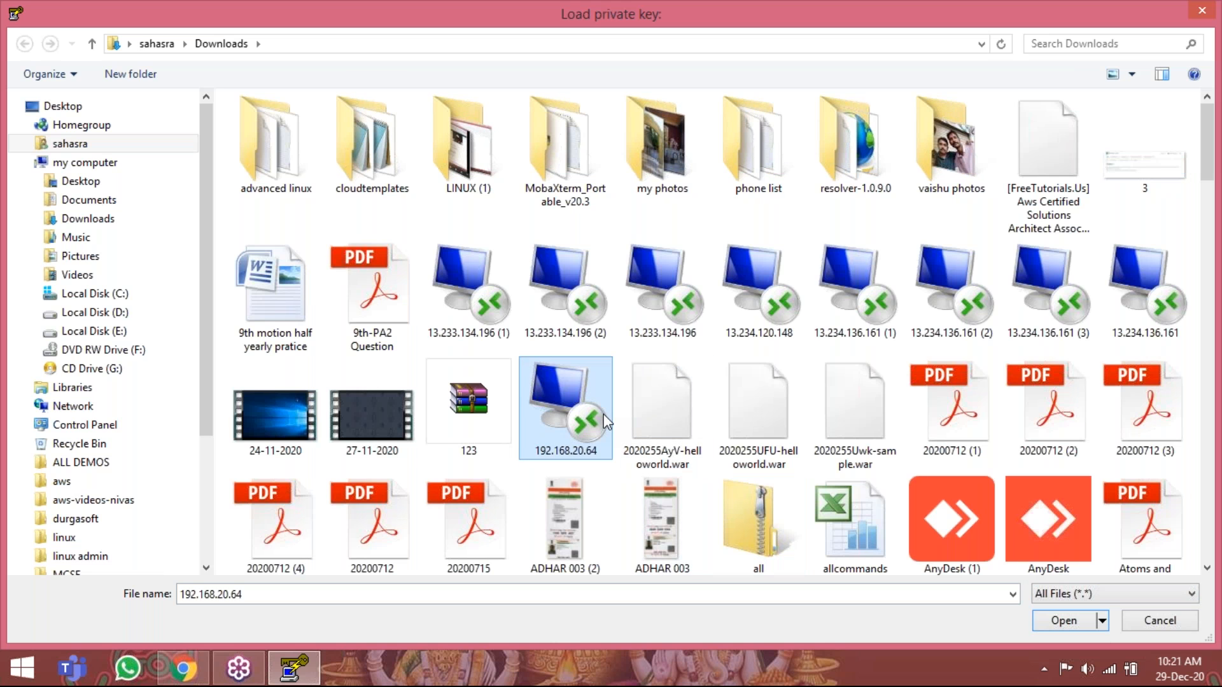
key("d")
key("d")
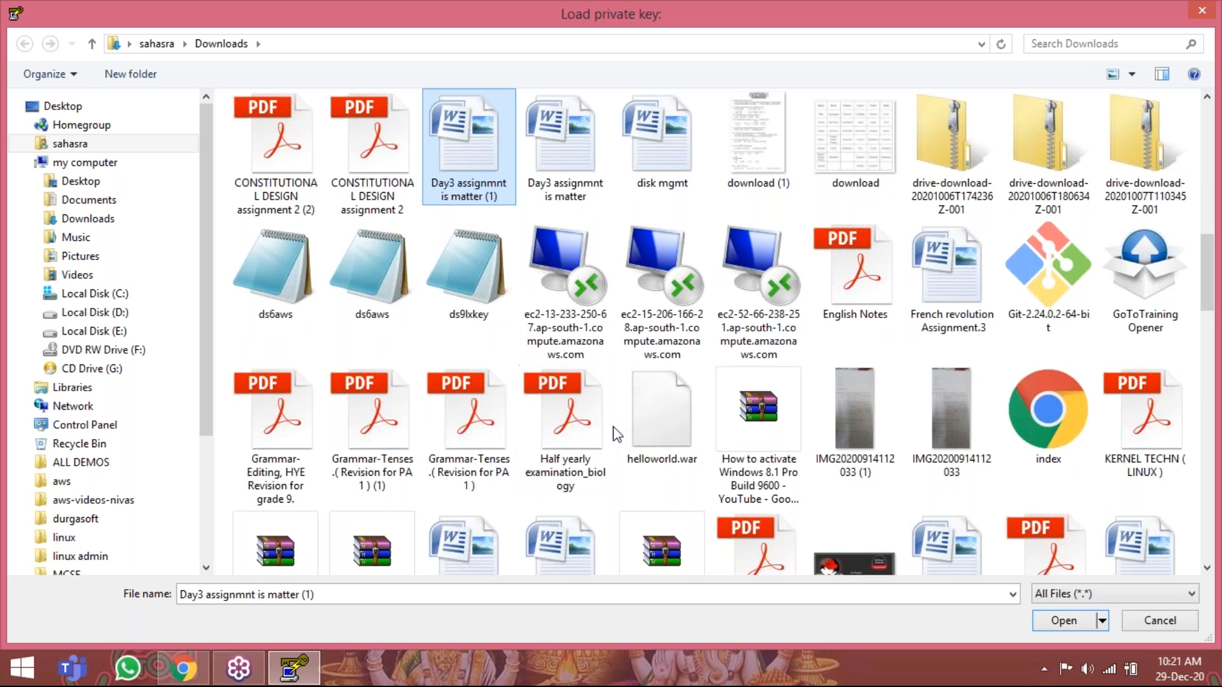
double_click(467, 279)
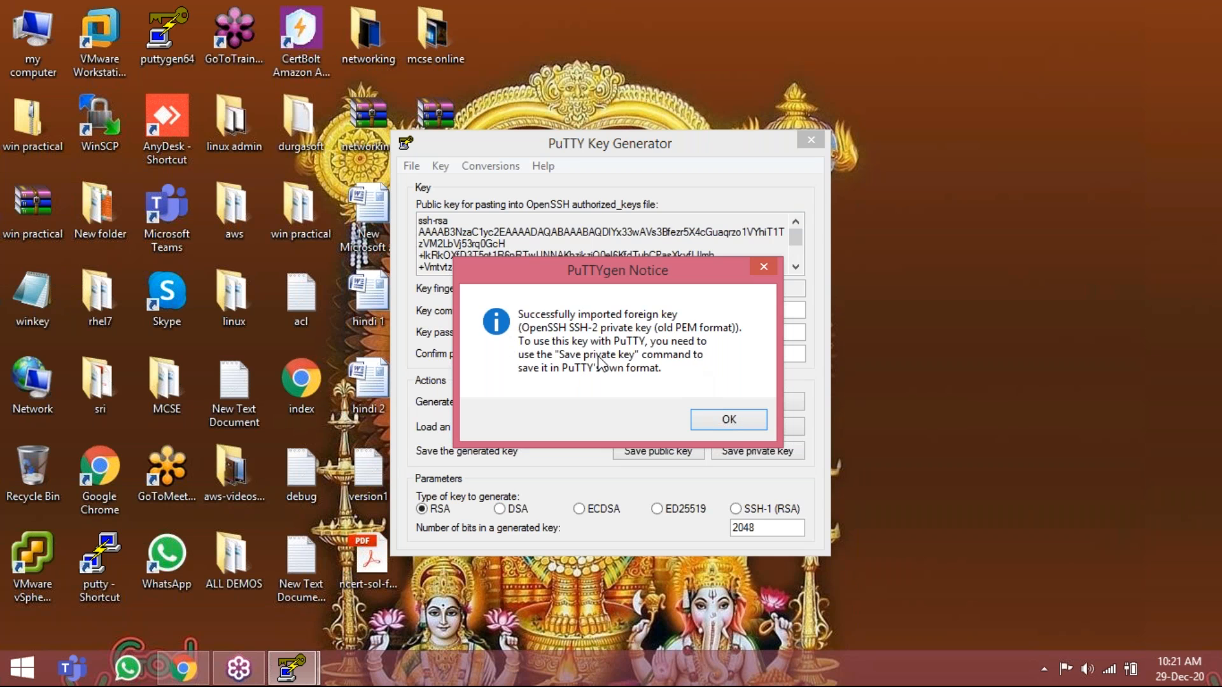
left_click(725, 421)
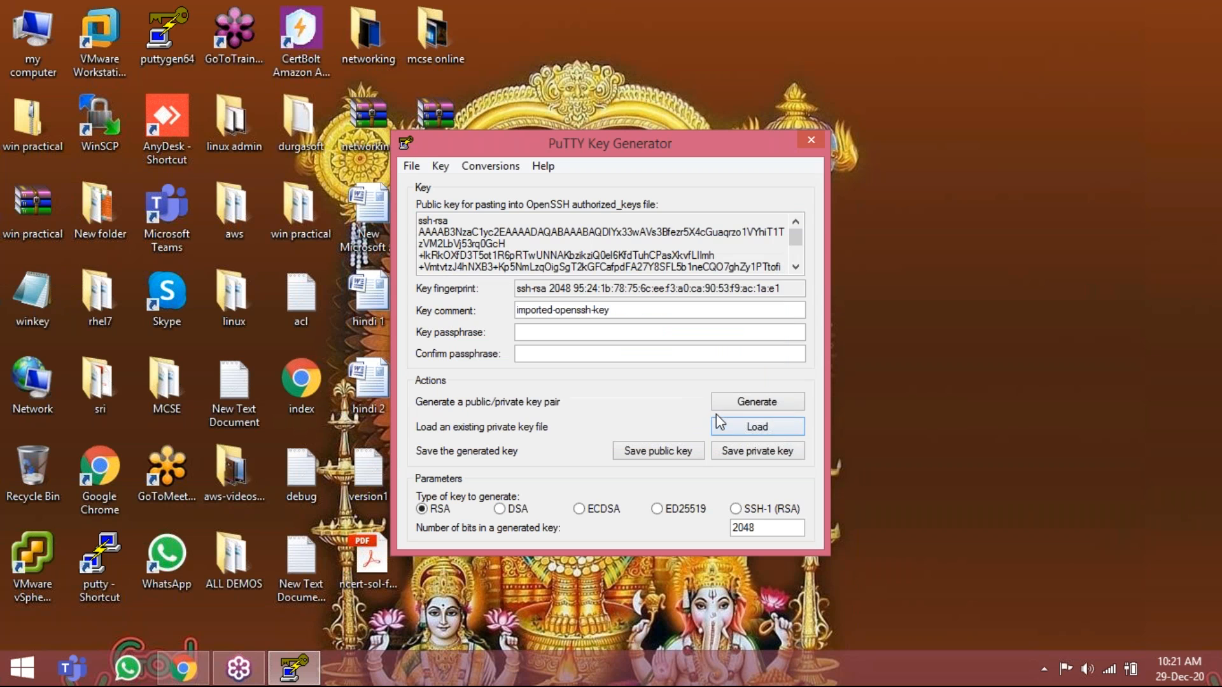
Save the private key without a passphrase as ds9lxkey.ppk in Downloads and exit PuTTYgen.
left_click(734, 451)
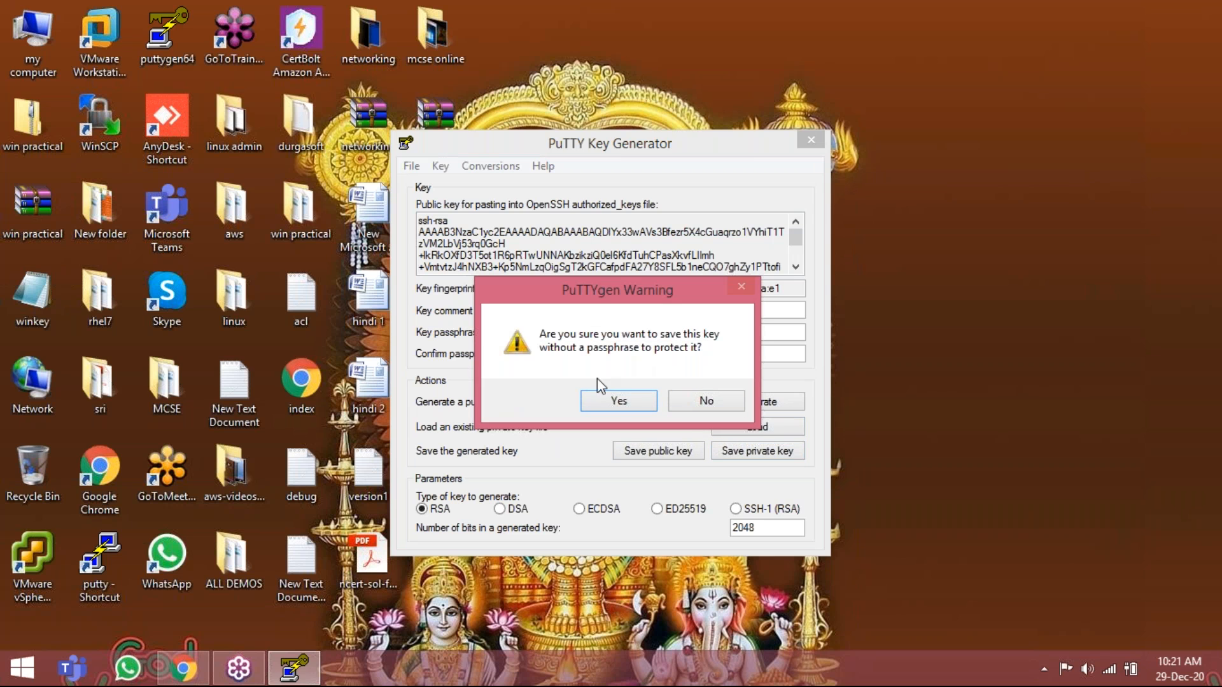
left_click(608, 403)
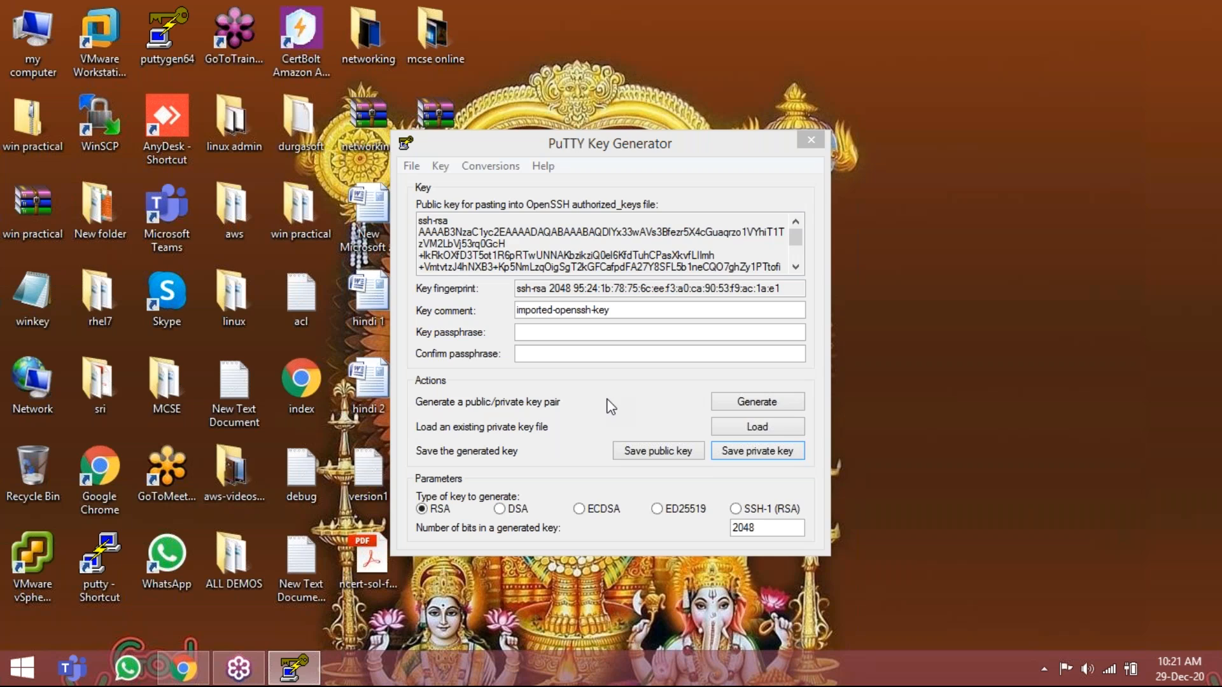
type("ds")
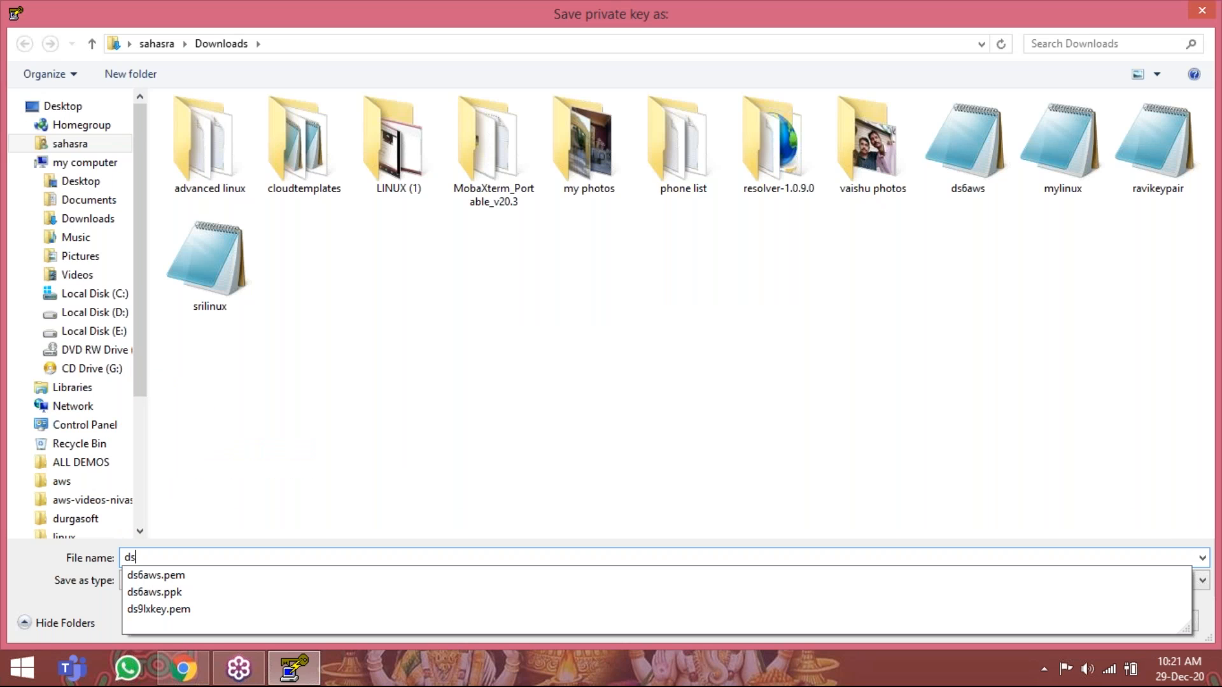
left_click(252, 608)
left_click(224, 563)
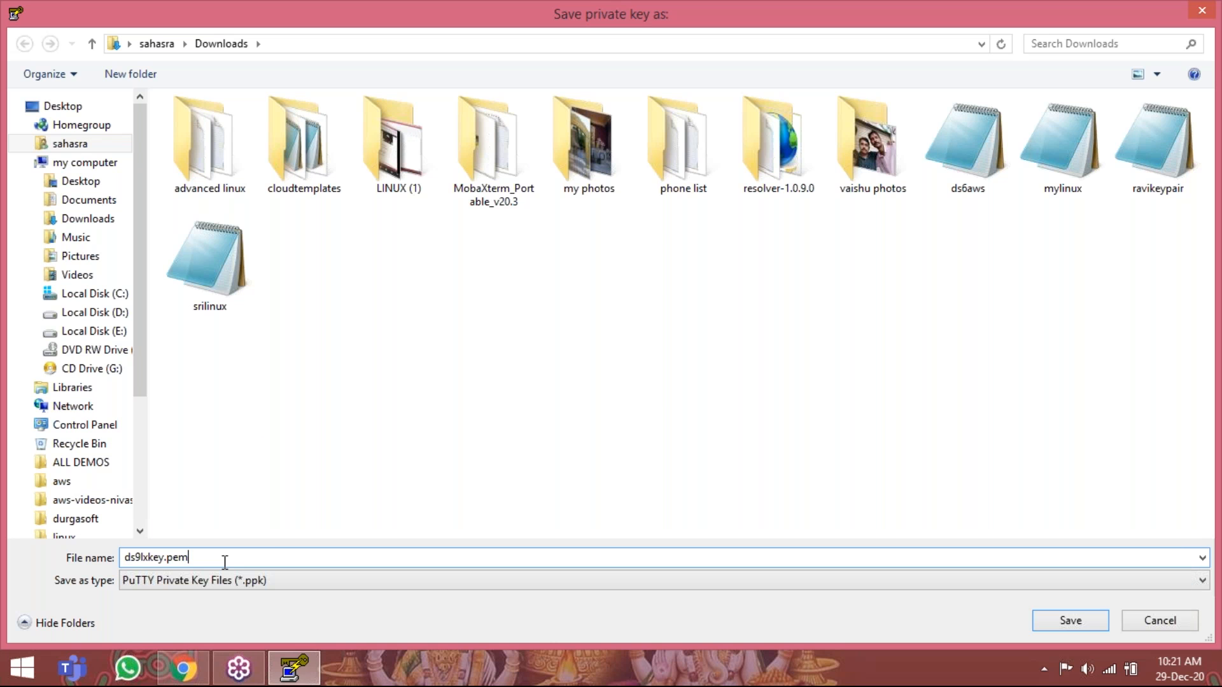
key("BackSpace")
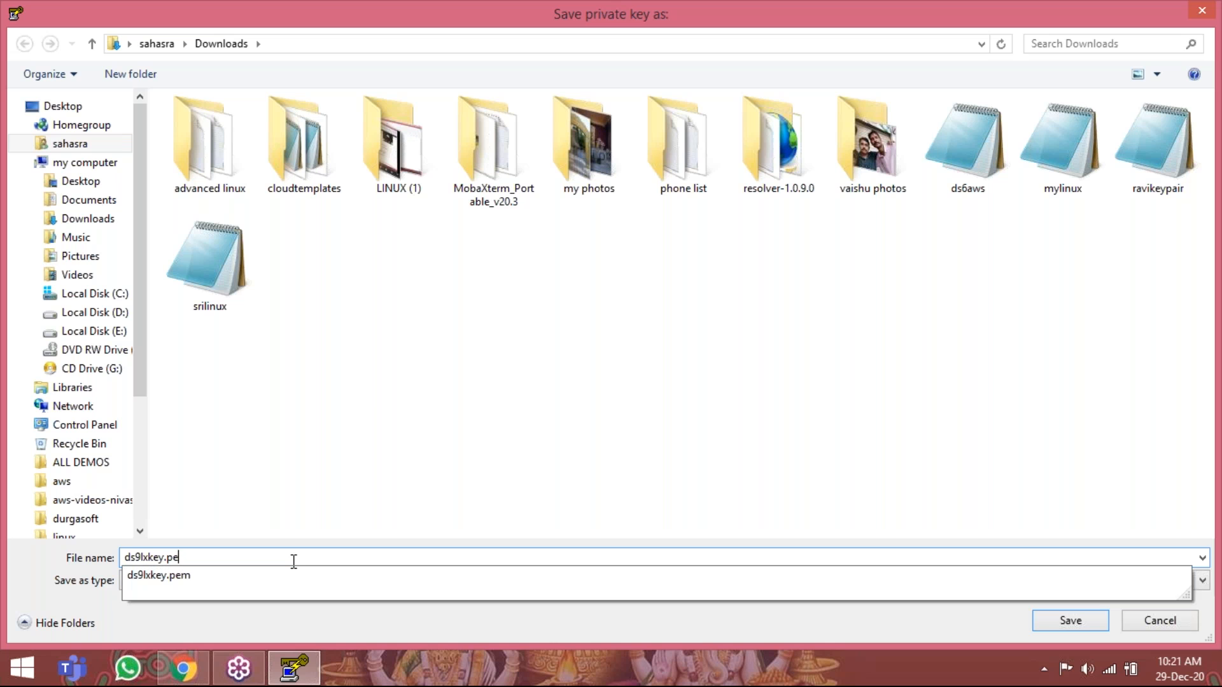
type("ppk")
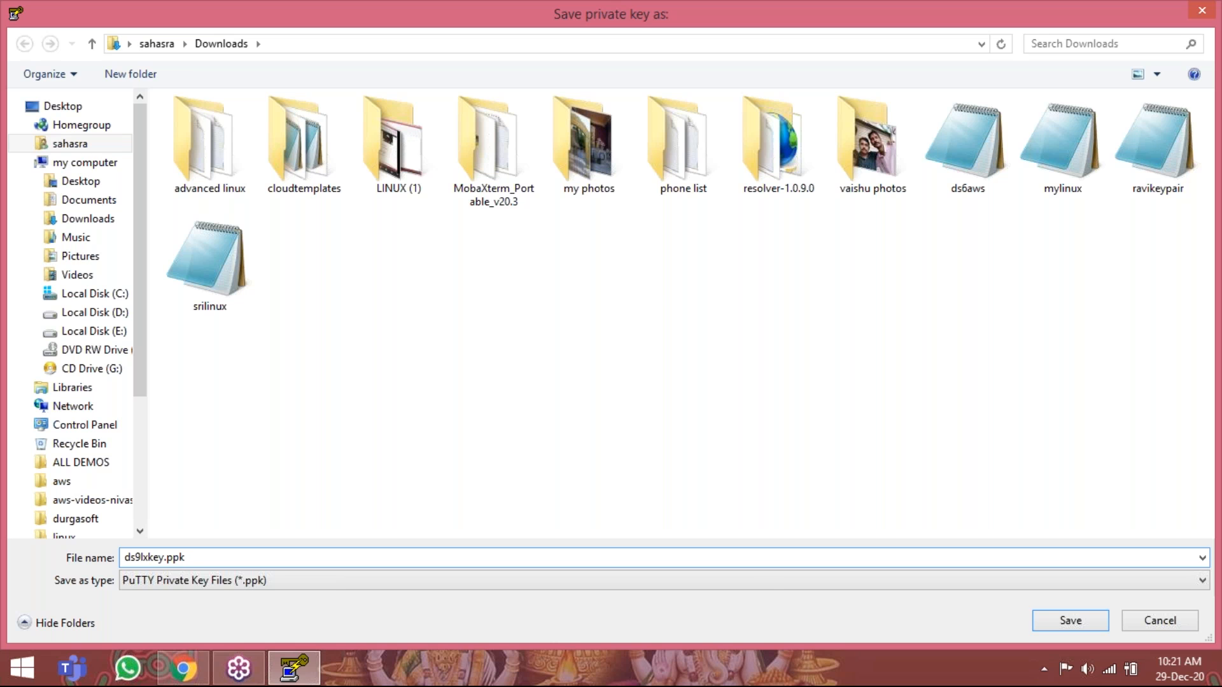
left_click(1056, 620)
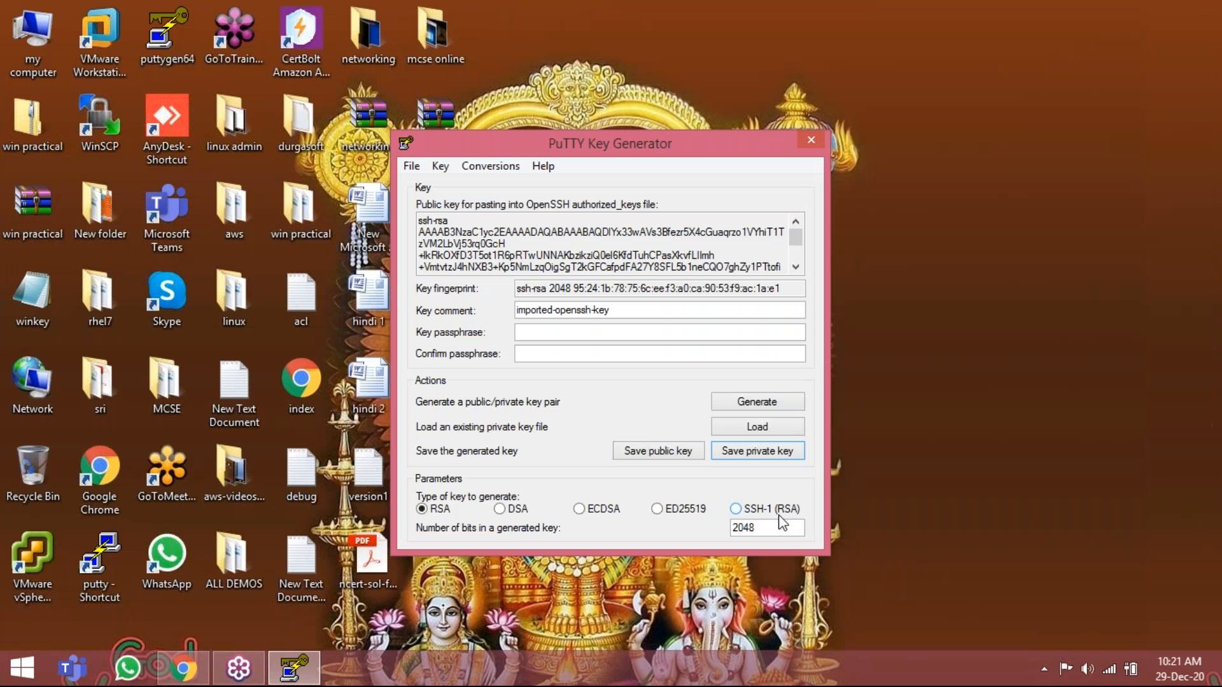
left_click(419, 166)
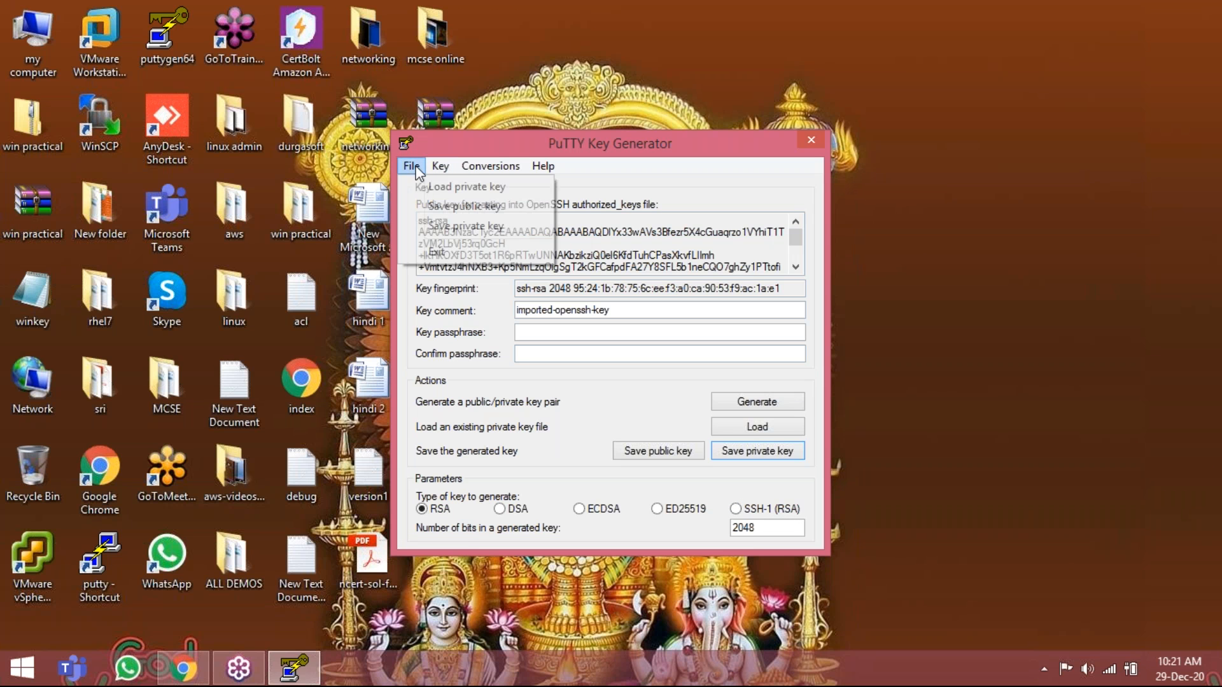
left_click(437, 251)
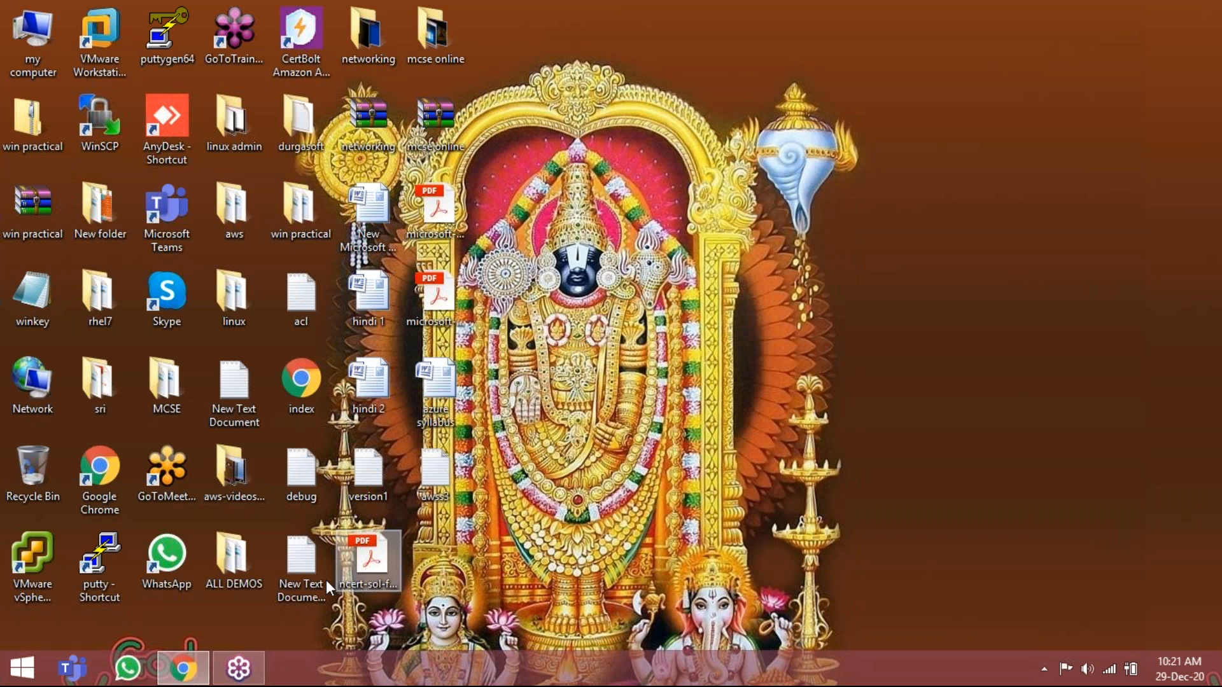
Switch to PuTTY and paste the copied public IP 13.232.149.187 as the session's host name.
double_click(112, 538)
right_click(583, 245)
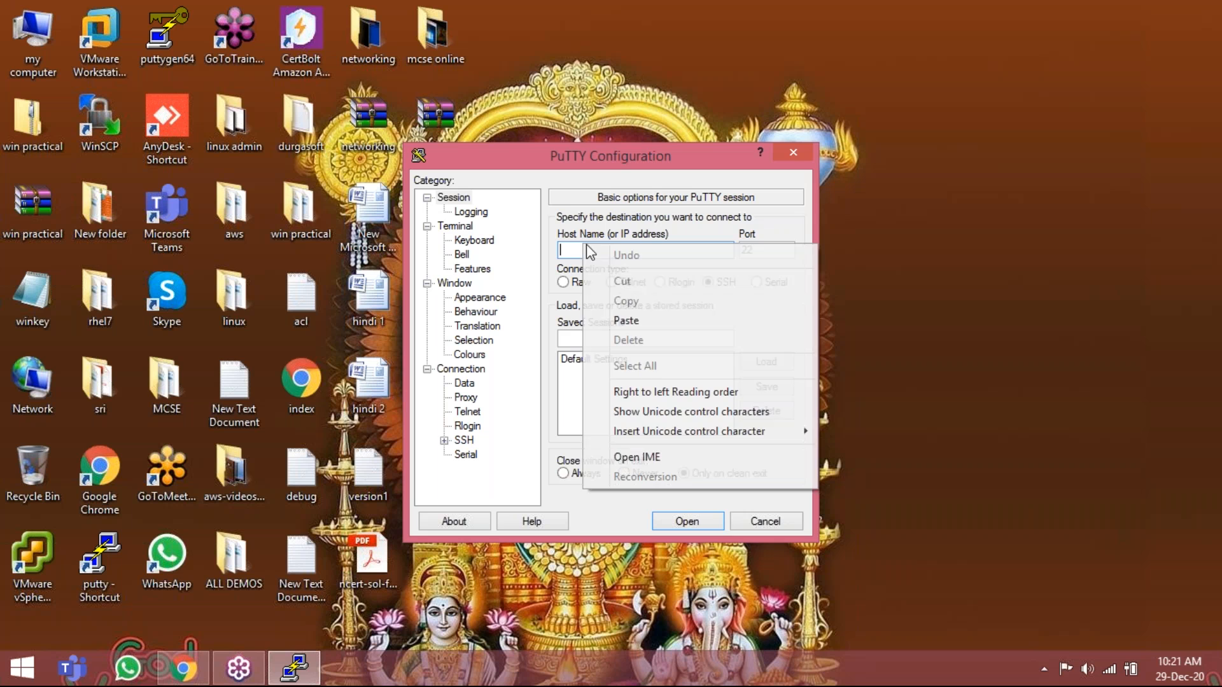
left_click(643, 320)
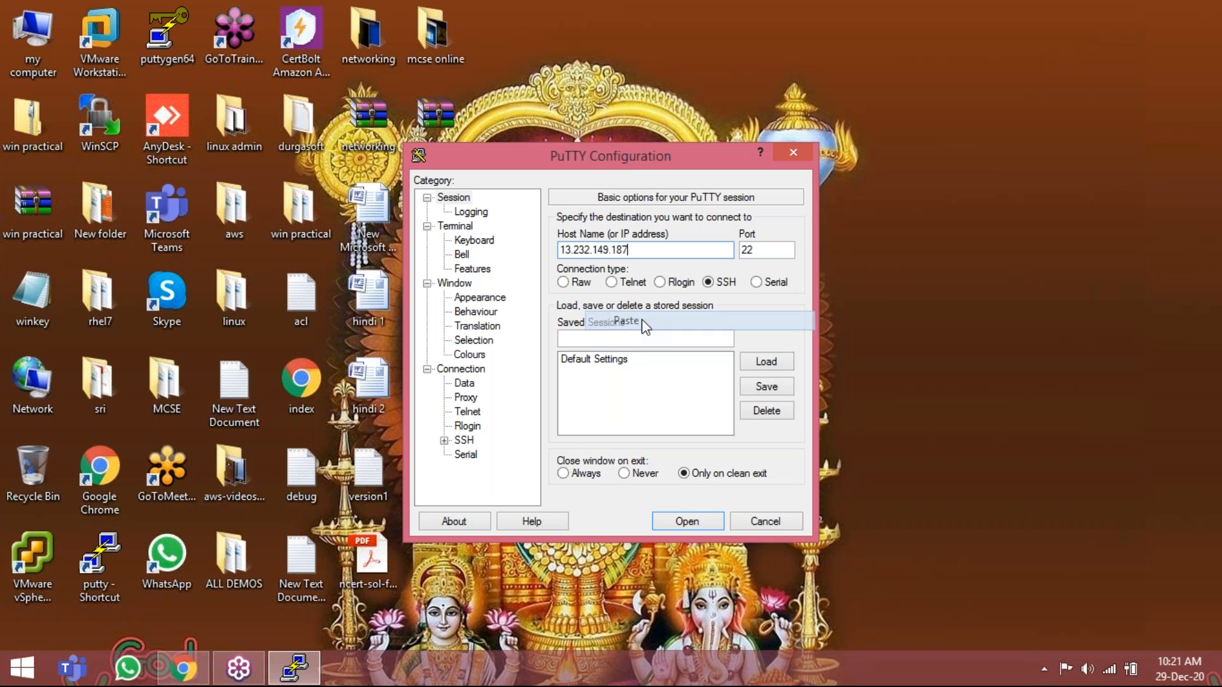
Select ds9lxkey.ppk as the private key file for SSH authentication and open the session.
left_click(443, 441)
left_click(481, 426)
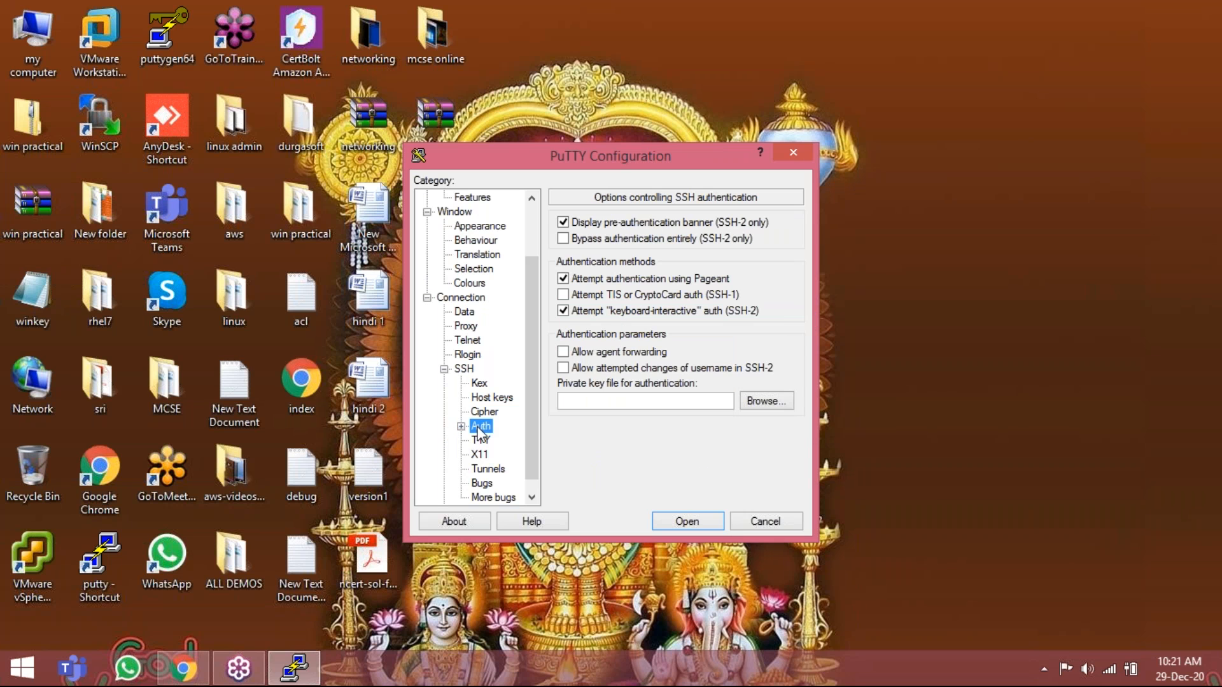
left_click(745, 405)
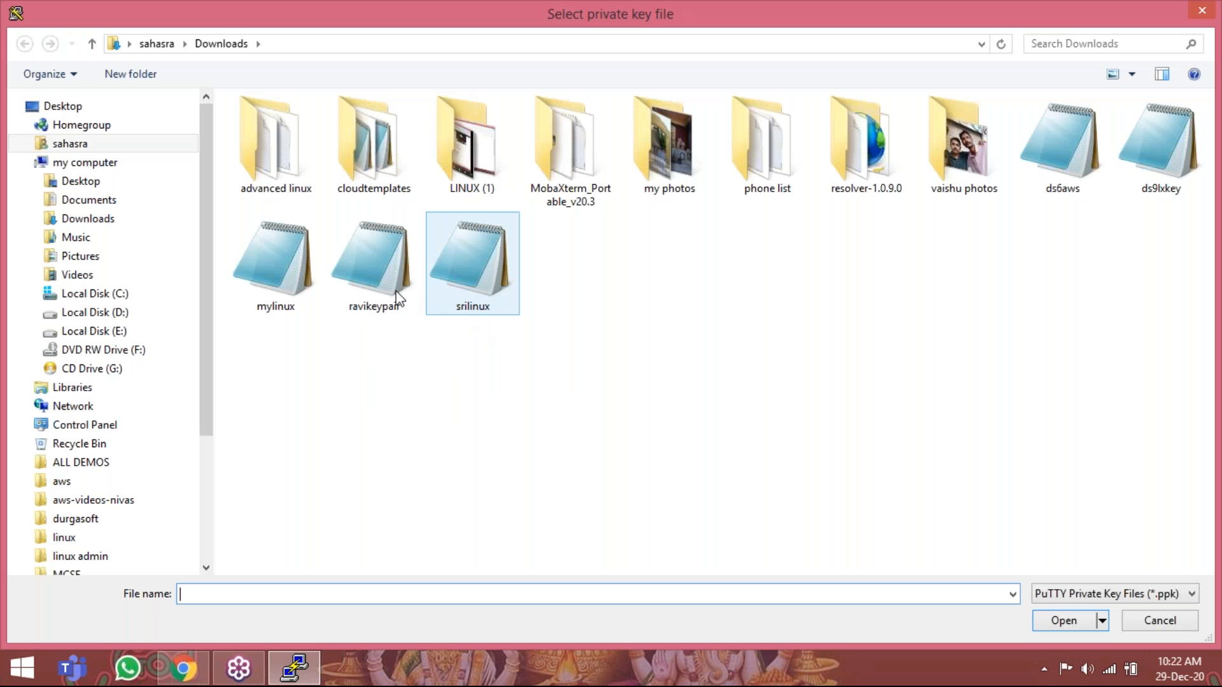
double_click(1150, 152)
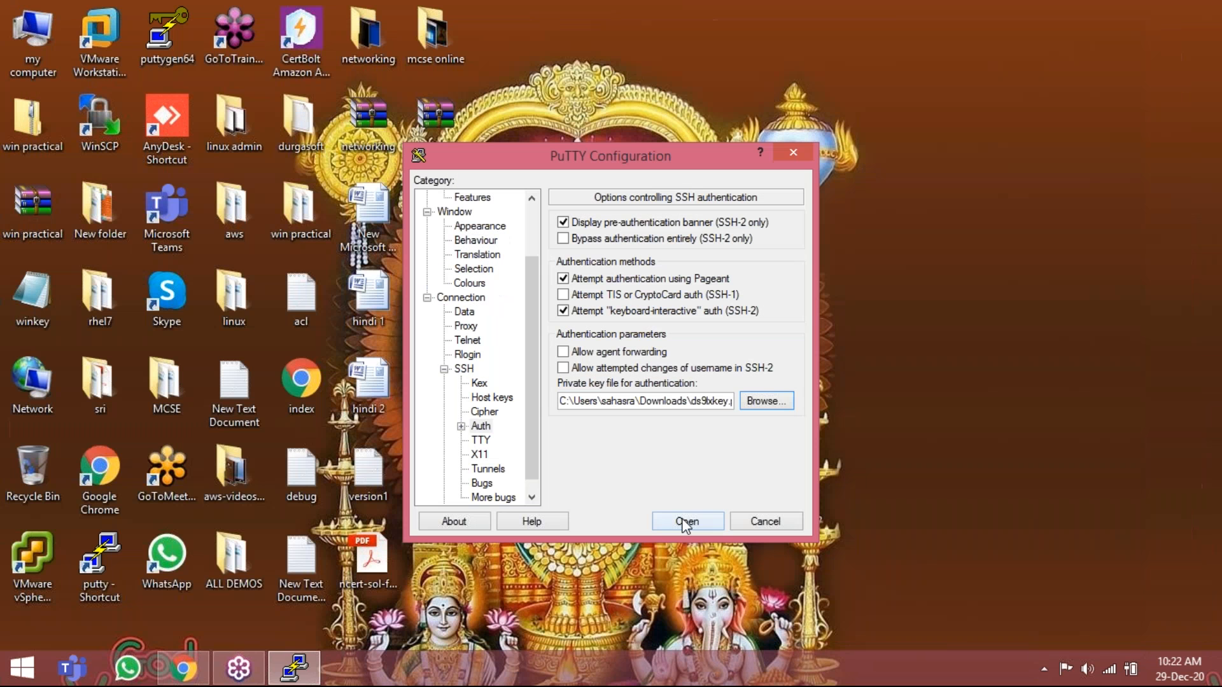
left_click(682, 518)
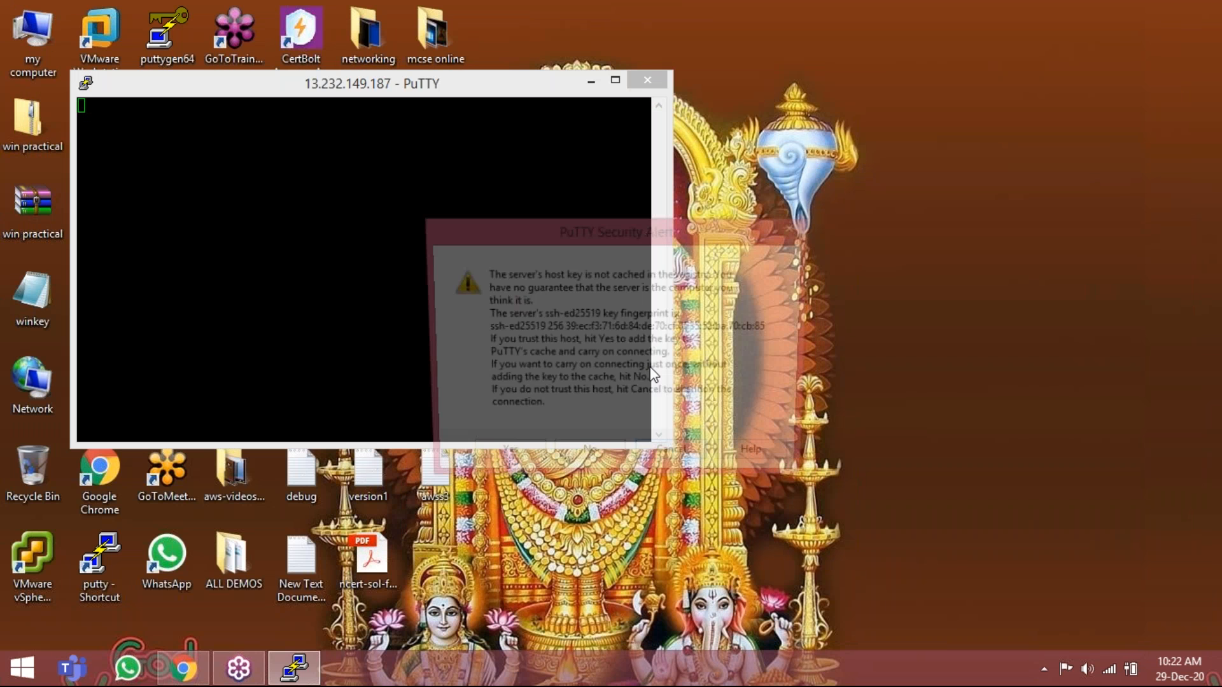
Accept the server's host key into the cache and log in as ec2-user.
left_click(502, 467)
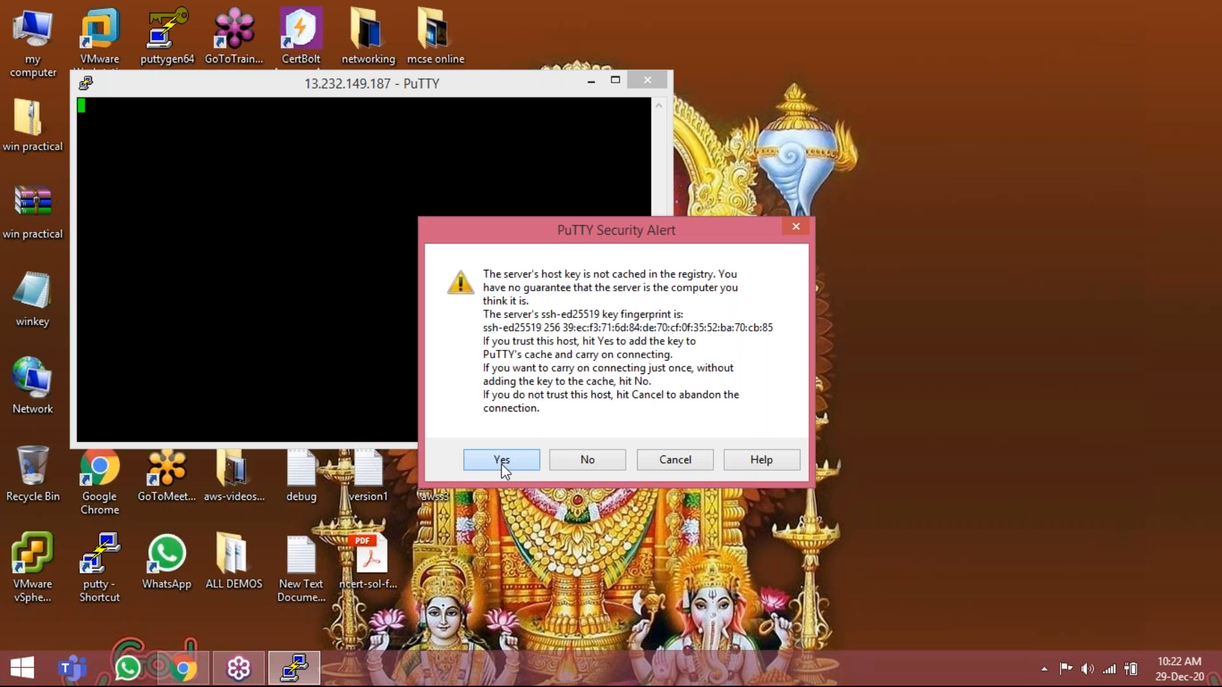
type("ec")
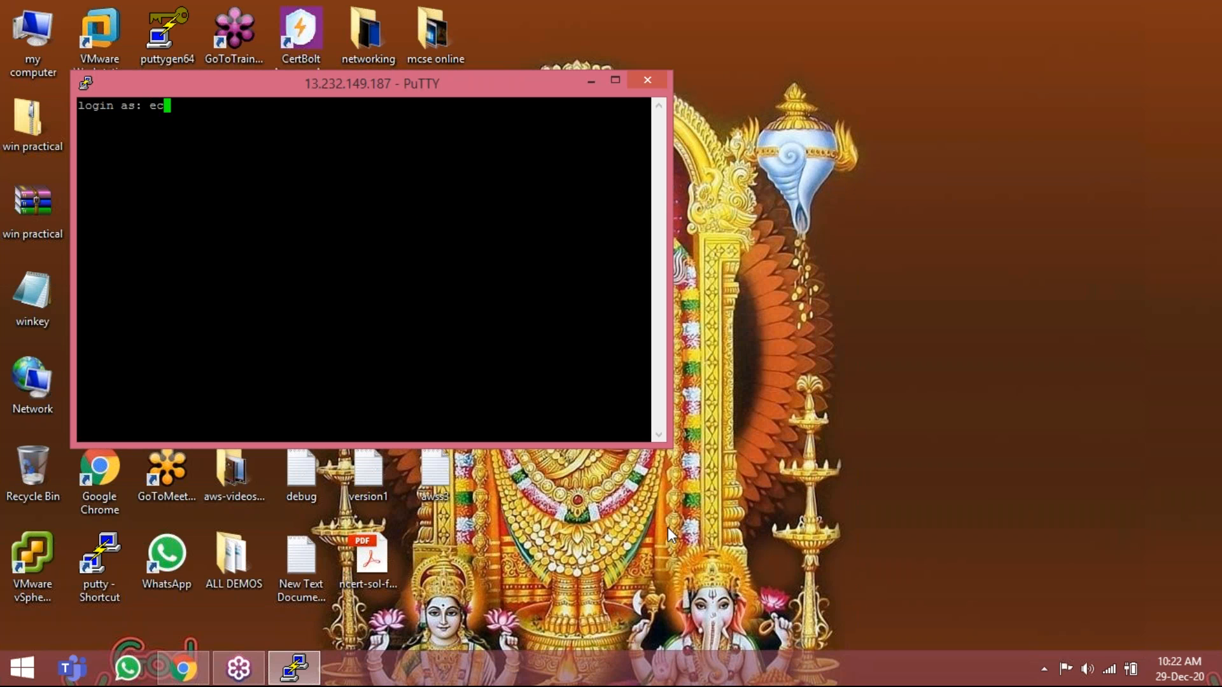
type("2-user")
key("Return")
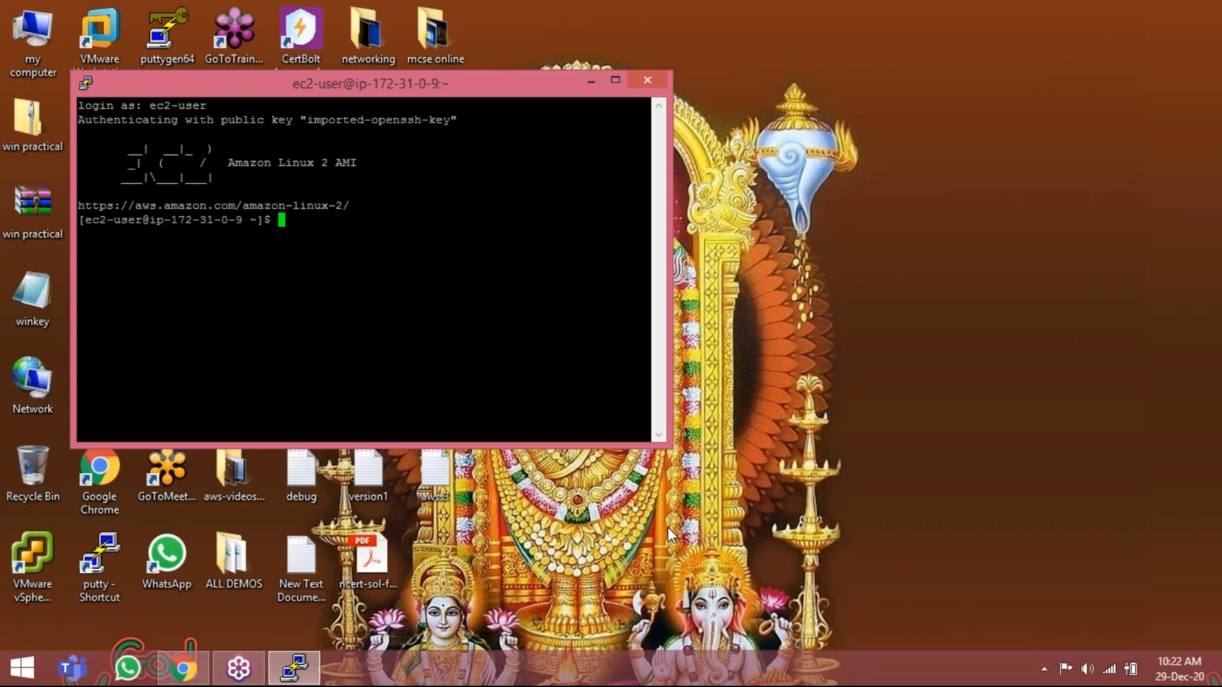
key("Return")
key("Return")
key("Return")
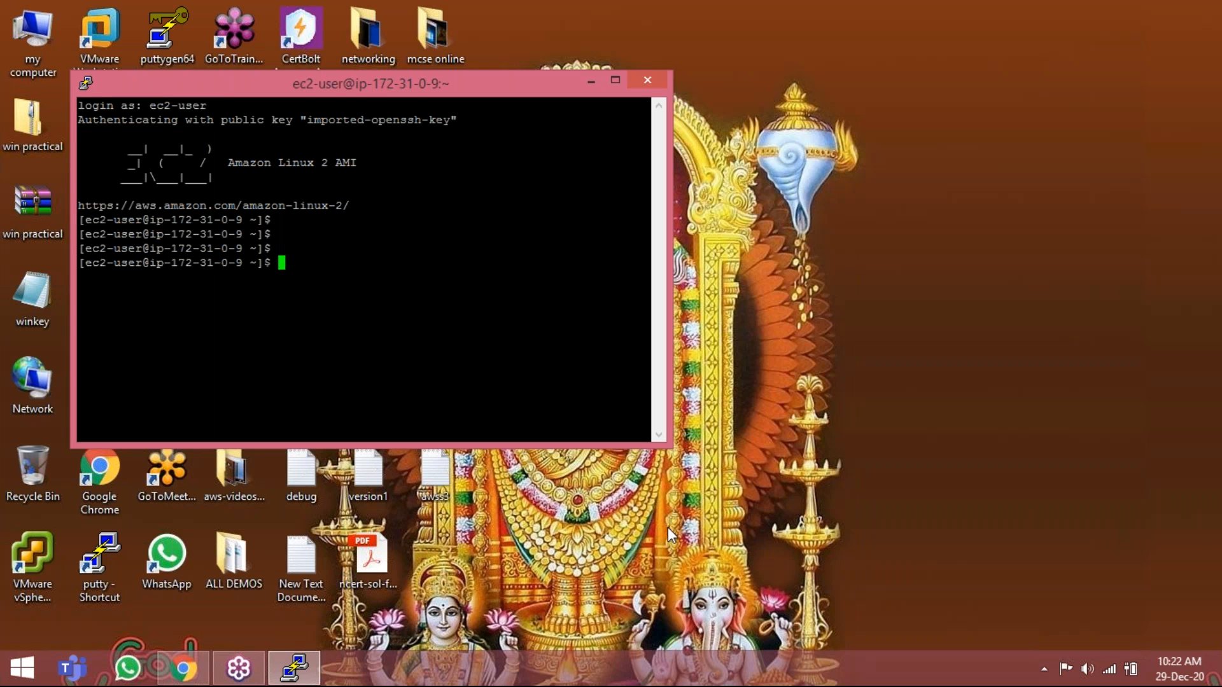
Become root with sudo su and run yum update.
type("sudo su")
key("Return")
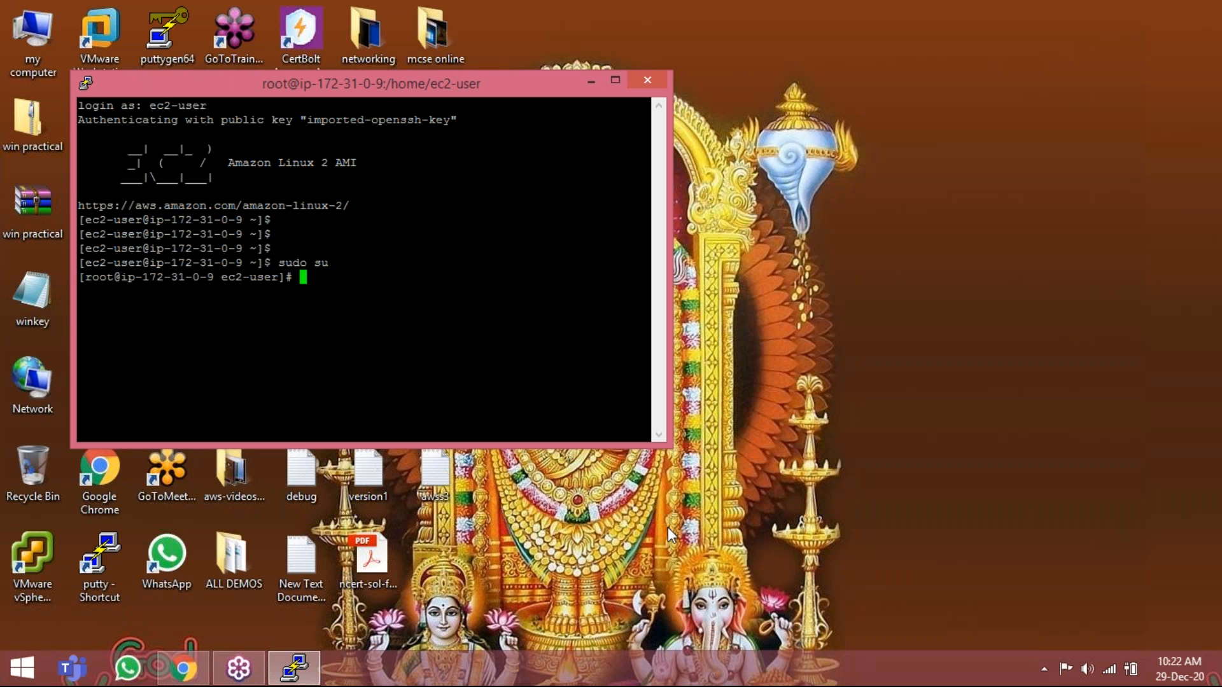
type("yum instal")
key("BackSpace")
type("l")
key("BackSpace")
key("BackSpace")
key("BackSpace")
key("BackSpace")
key("BackSpace")
key("BackSpace")
key("BackSpace")
key("BackSpace")
type("update")
key("Return")
Add a new user account with useradd and set its password with passwd, entering the new account password twice.
type("useradd ")
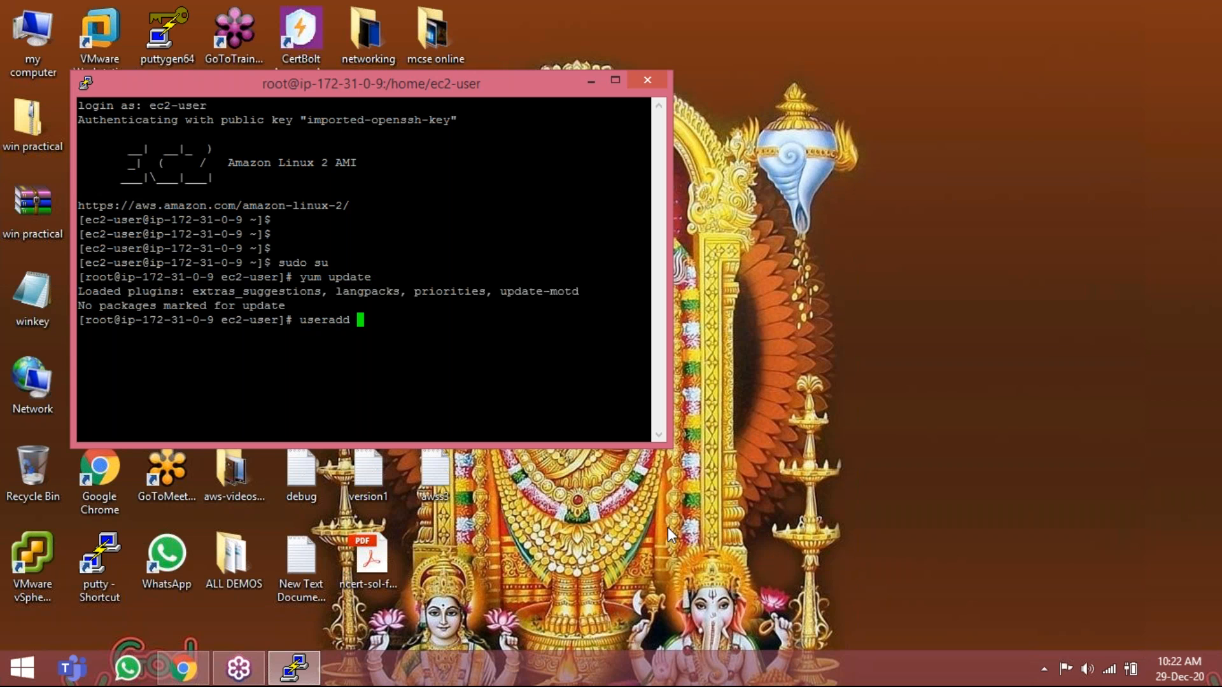
type("prakash")
key("Return")
type("passwd prakash")
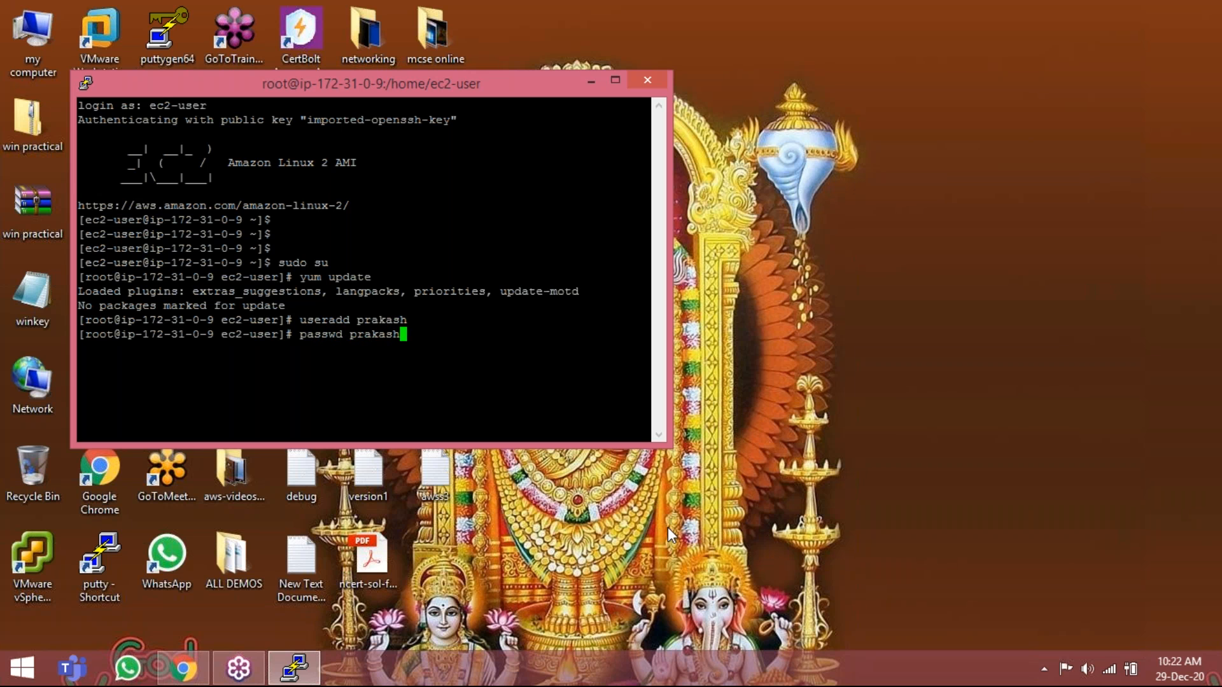
key("Return")
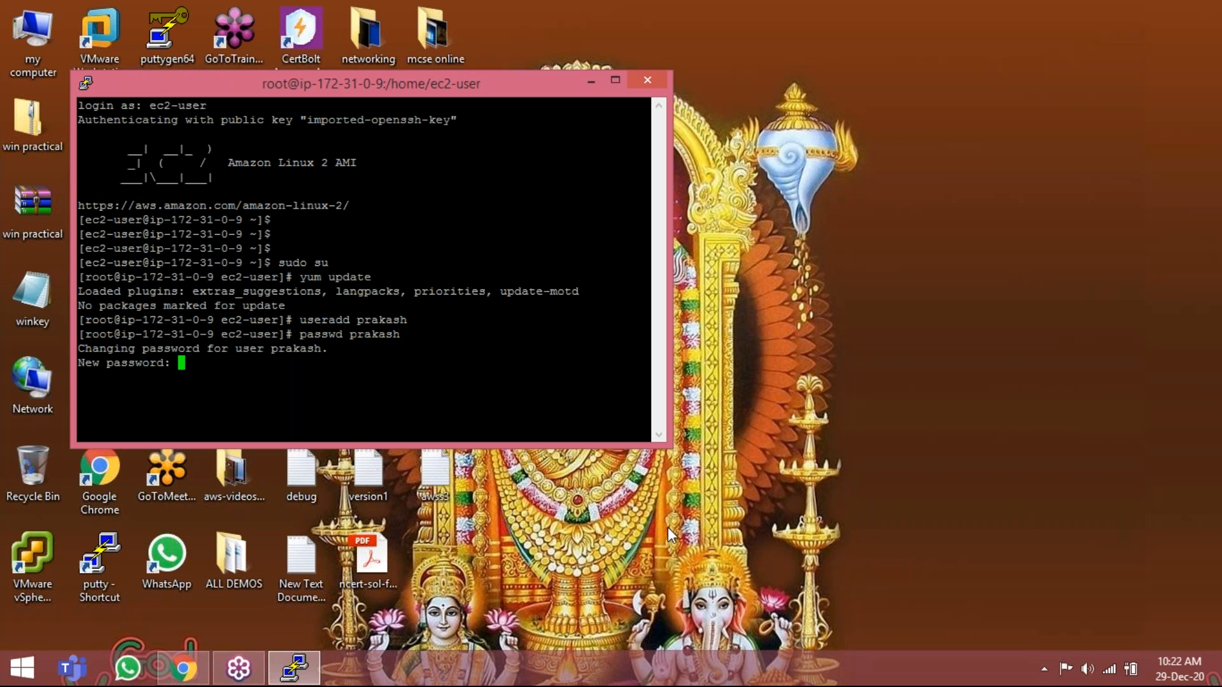
key("Return")
Clear the terminal, list the disks with fdisk -l, and check the size of /dev/xvda.
key("Return")
type("clear")
key("Return")
type("fdisk ")
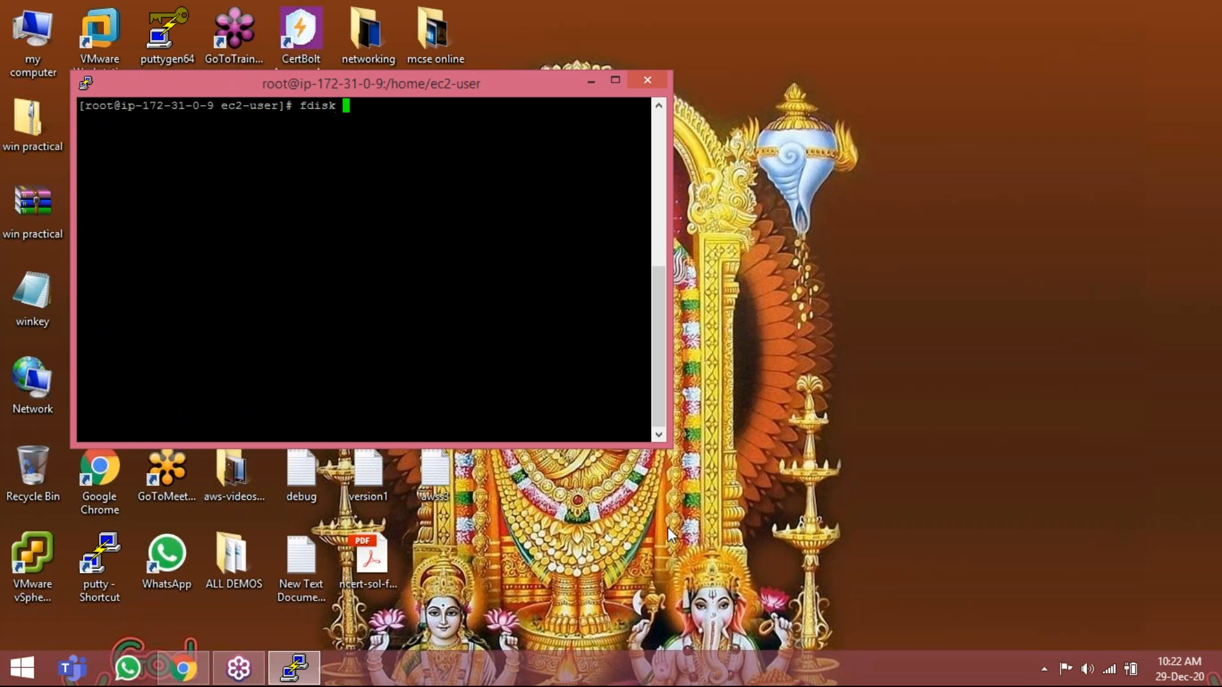
type("-l")
key("Return")
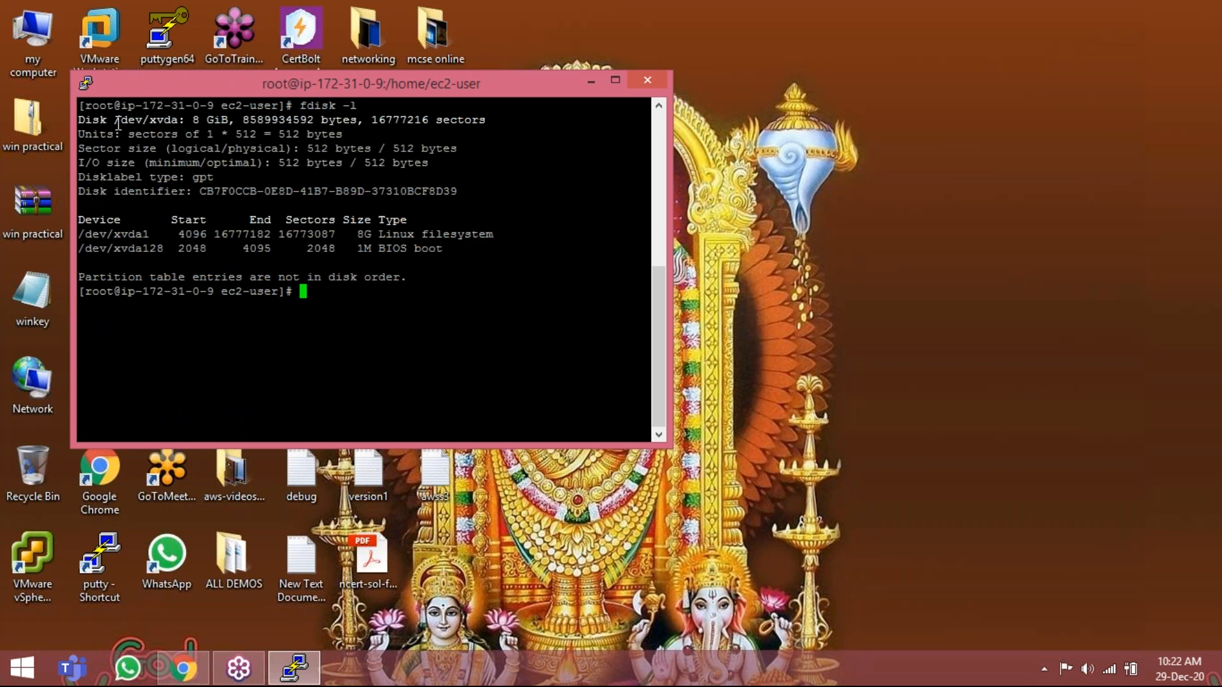
left_click_drag(116, 122, 231, 121)
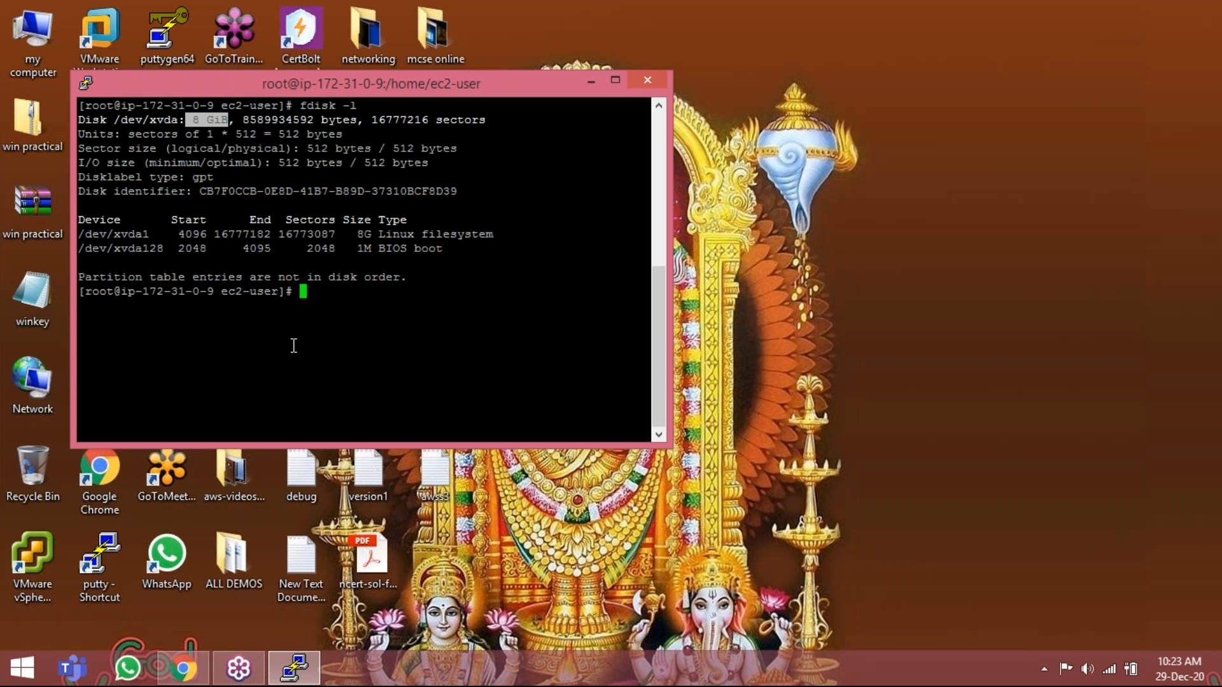
Display the user accounts with cat /etc/passwd and highlight the entry of the newly added user.
type("cat /etc/passwd")
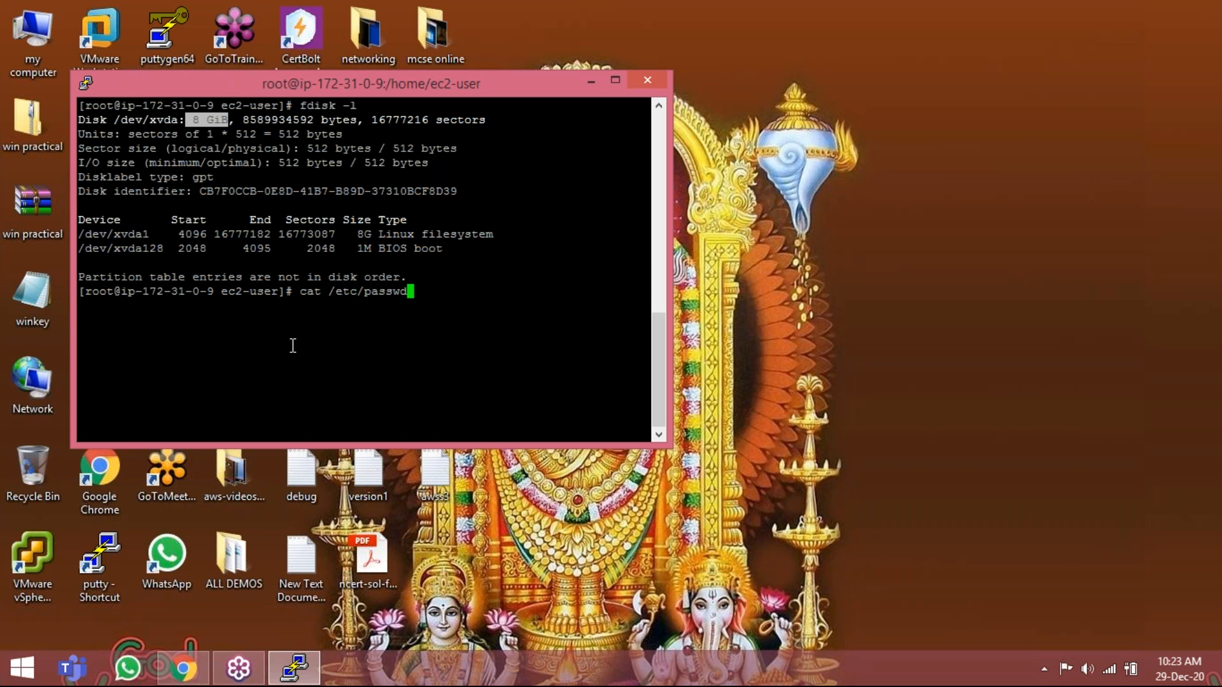
key("Return")
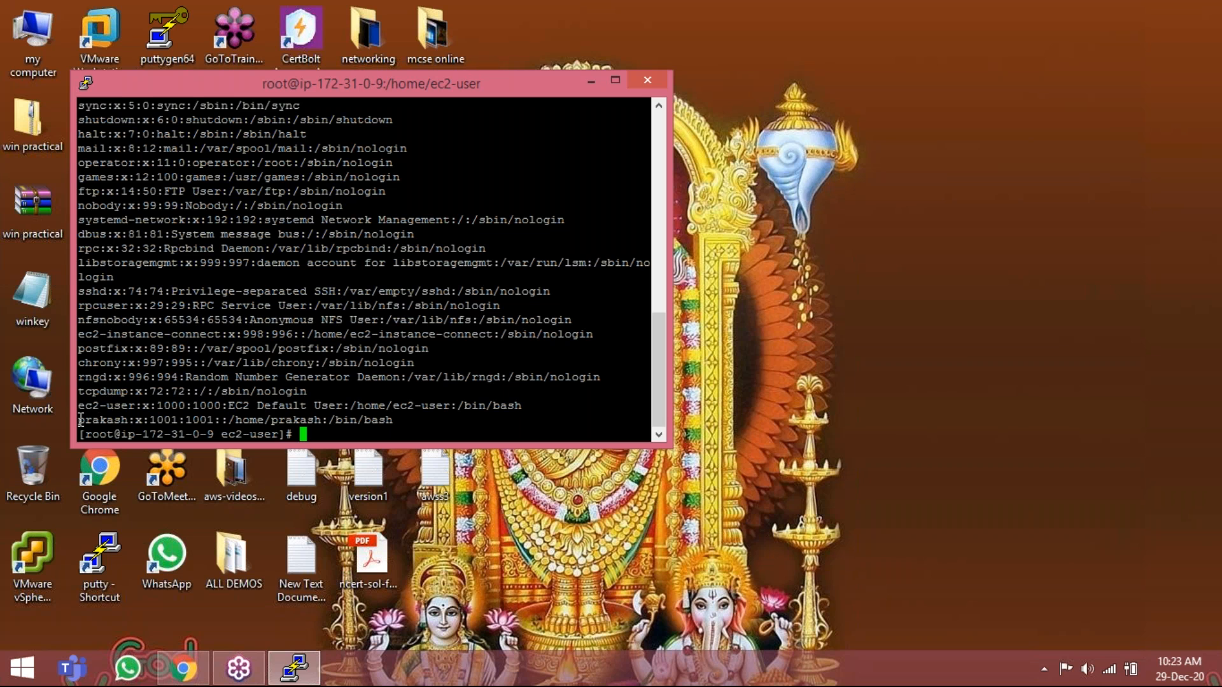
left_click_drag(81, 420, 390, 420)
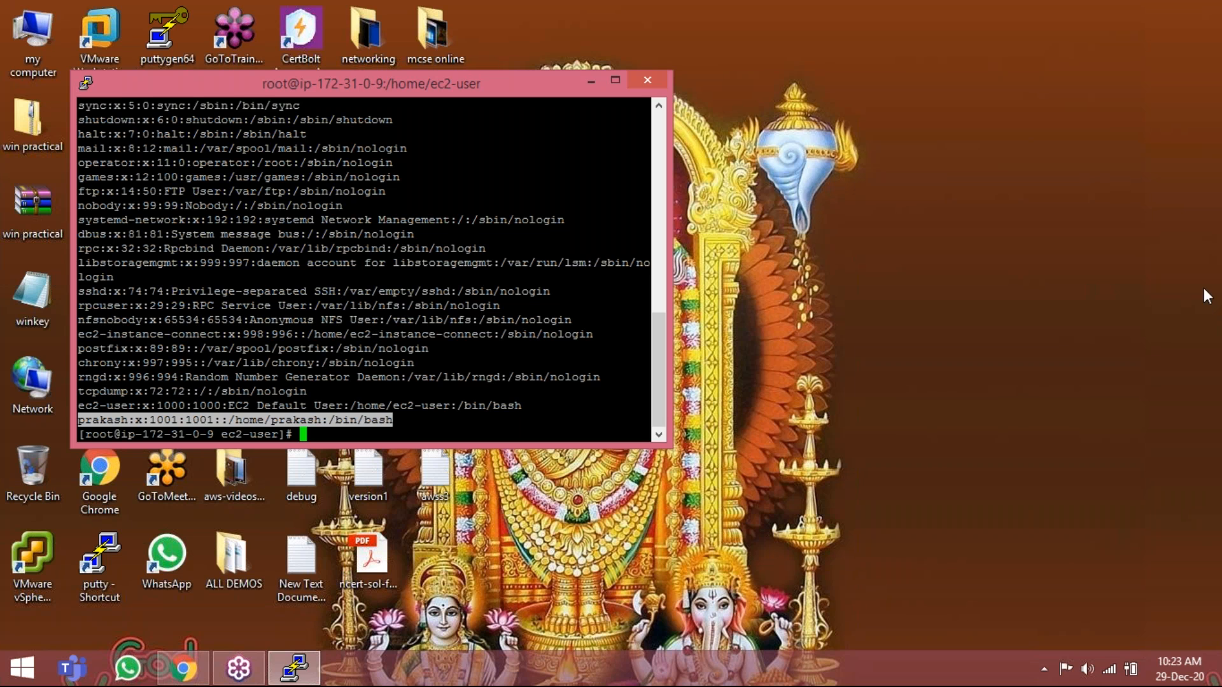
left_click(971, 461)
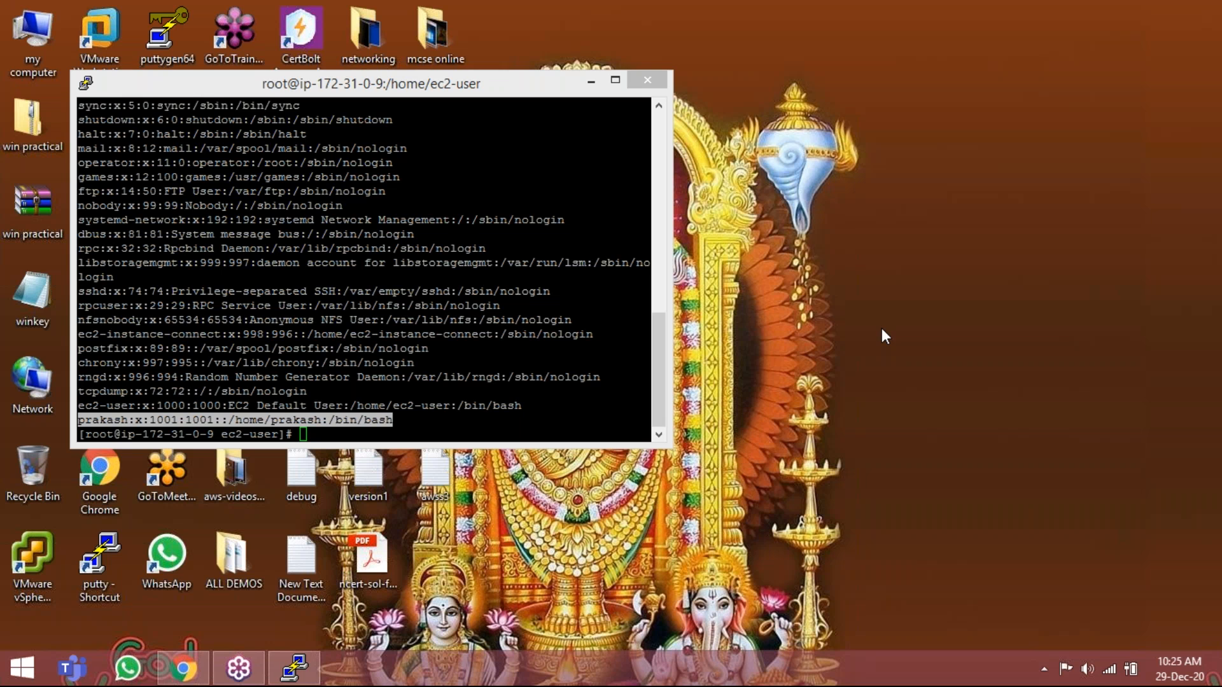
Minimize the terminal window and open the Word document "aws developer assosiate" from the desktop's aws folder.
left_click(591, 79)
left_click(591, 80)
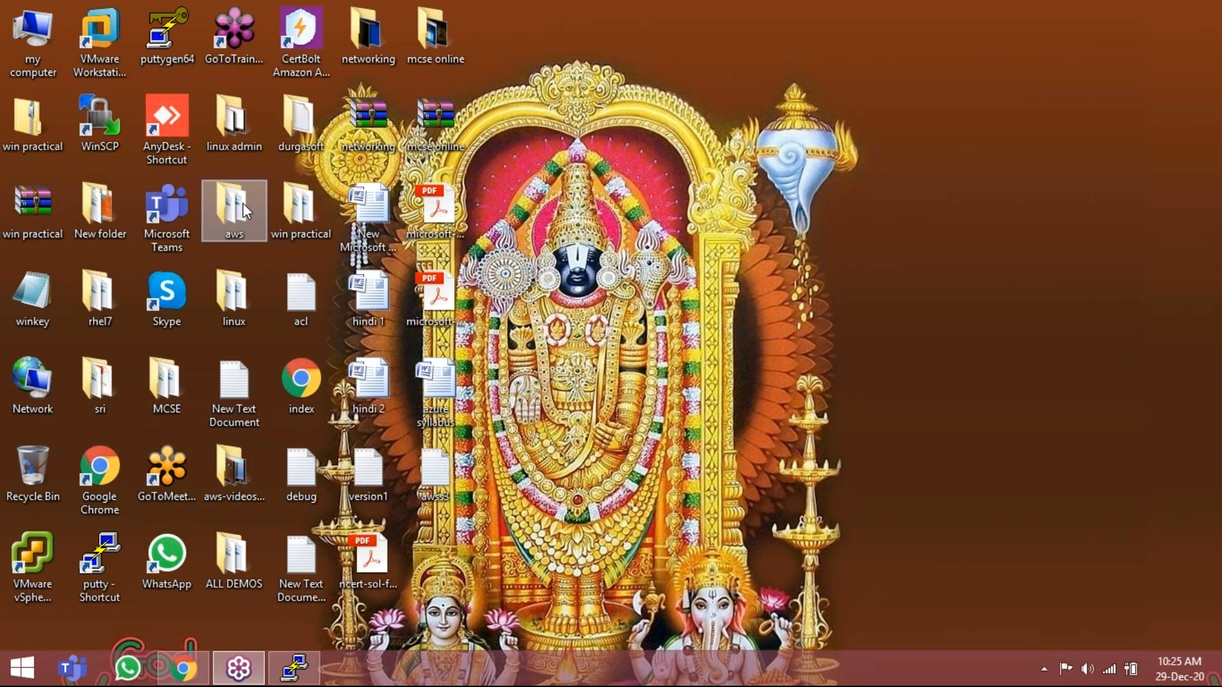
left_click(235, 218)
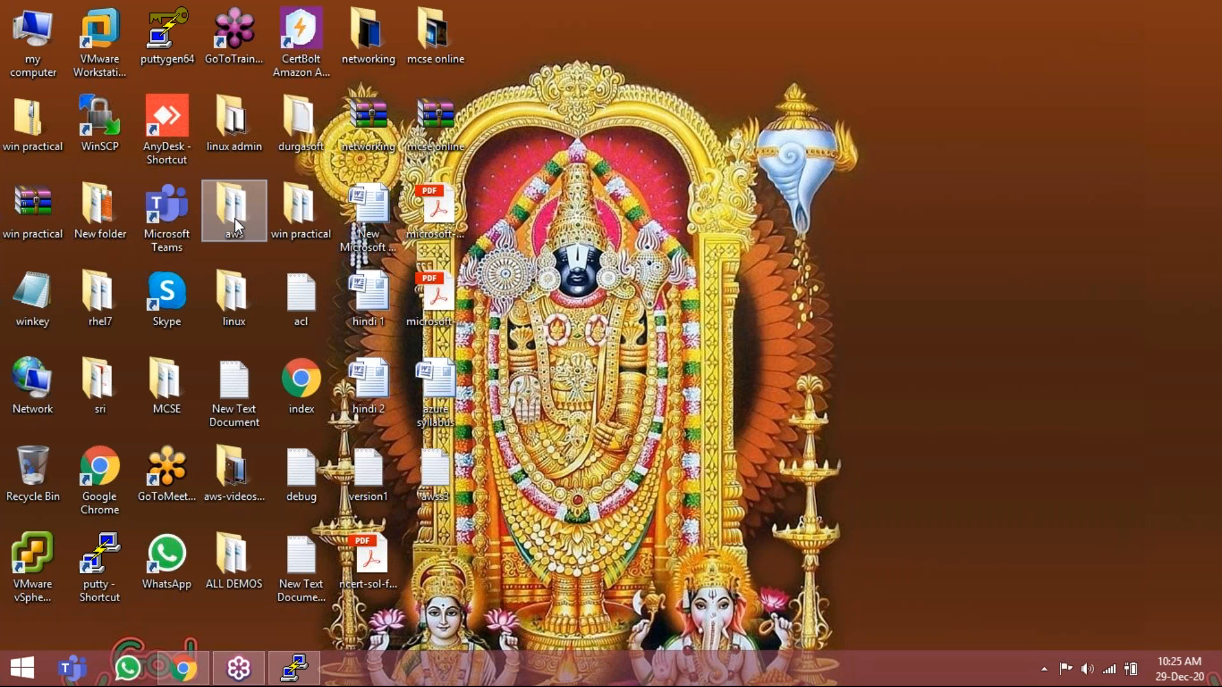
double_click(235, 219)
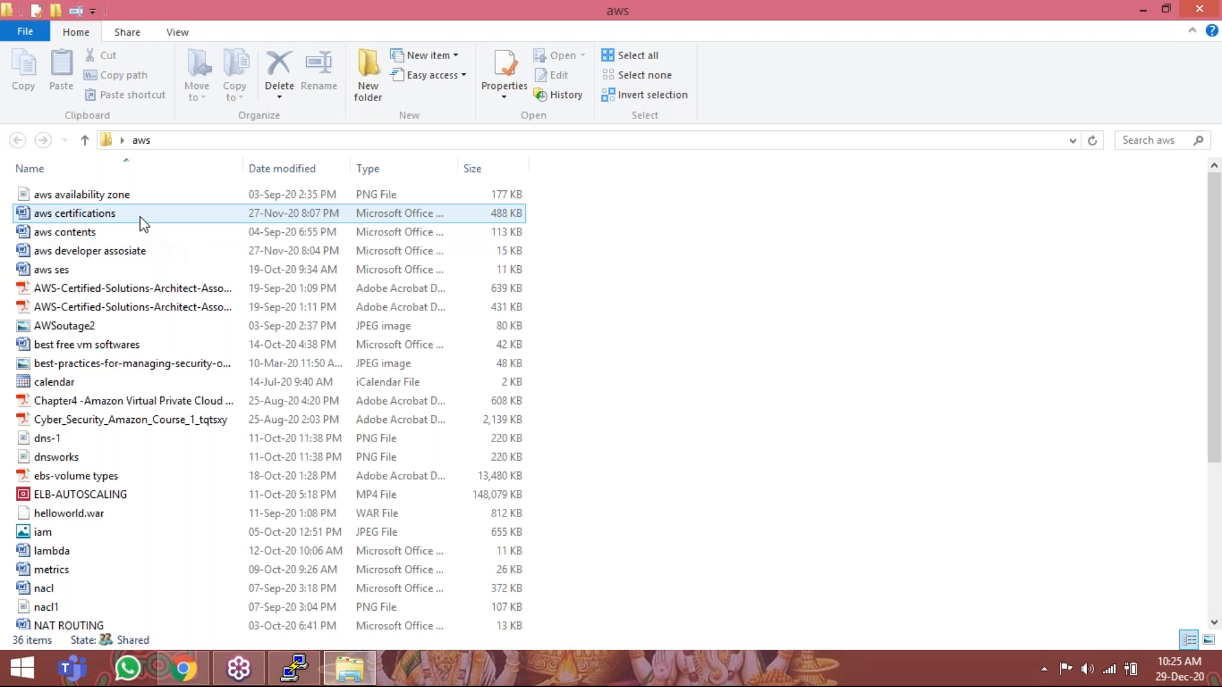
double_click(129, 252)
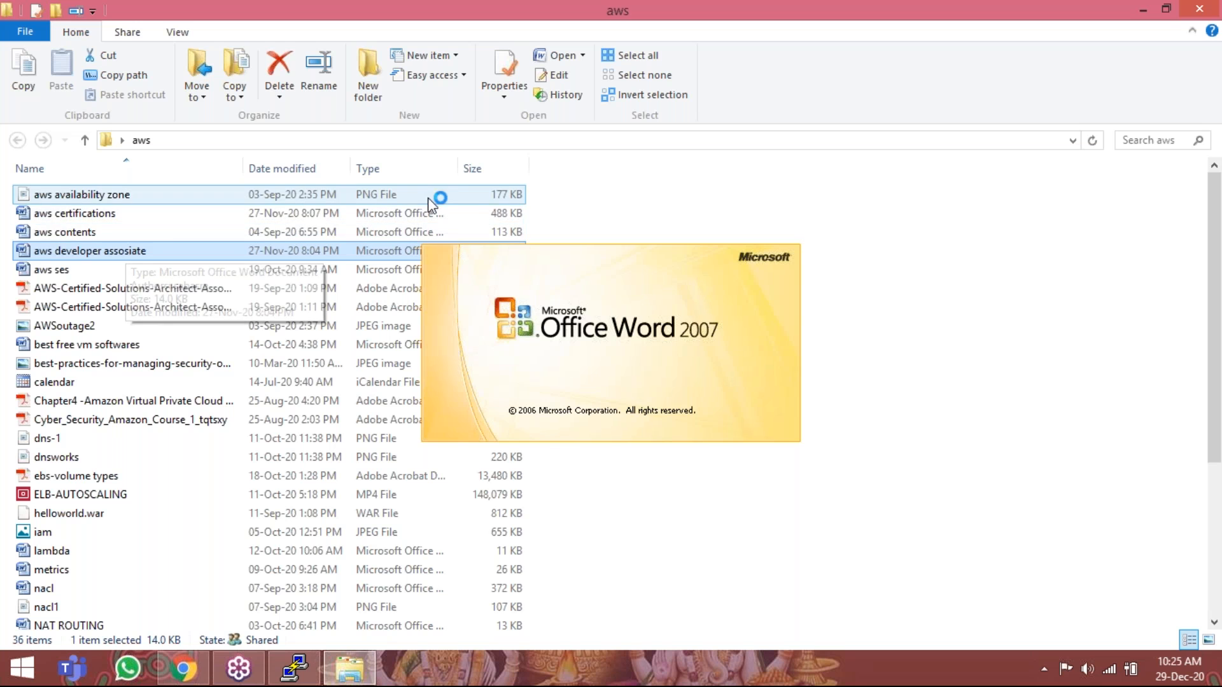